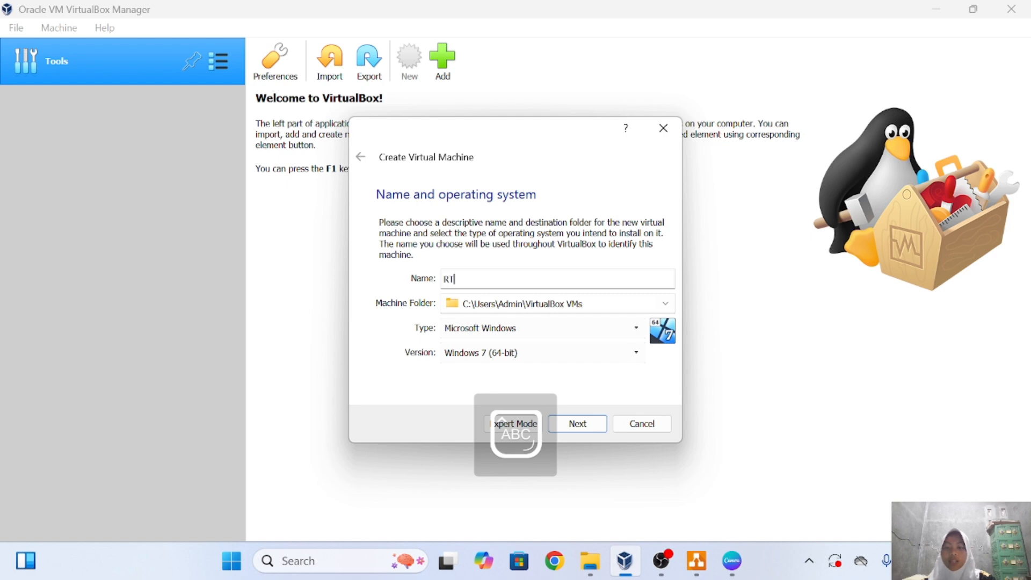
Name the new machine RTR-Debian and set its folder to D:.
{"action": "type", "text": "DE"}
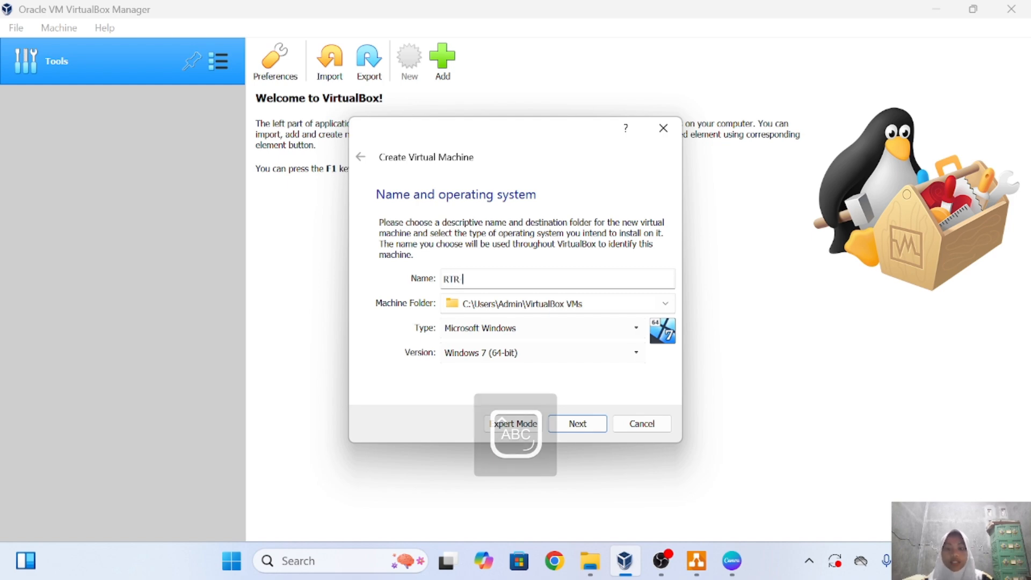
{"action": "type", "text": "BIA"}
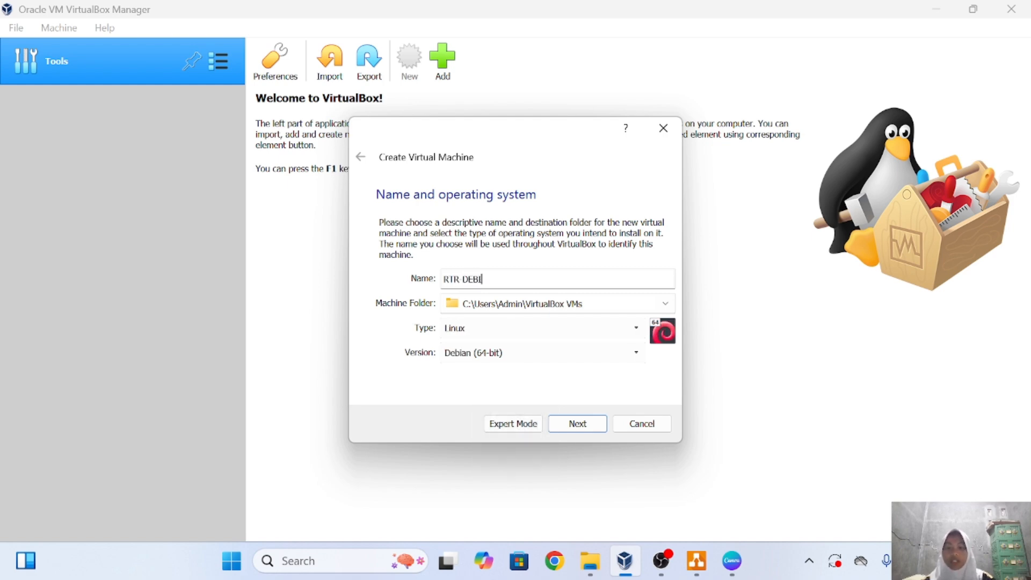
{"action": "key", "text": "BackSpace"}
{"action": "key", "text": "BackSpace"}
{"action": "key", "text": "BackSpace"}
{"action": "key", "text": "BackSpace"}
{"action": "key", "text": "Caps_Lock"}
{"action": "type", "text": "ebian"}
{"action": "left_click", "coordinate": [467, 306]}
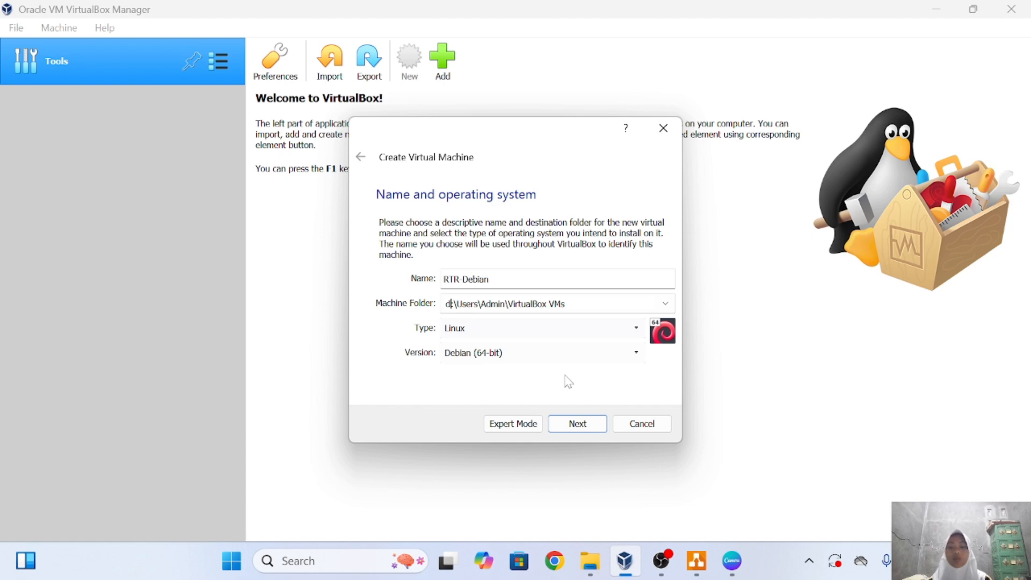
Keep the memory size at 1024 MB.
{"action": "left_click", "coordinate": [576, 426]}
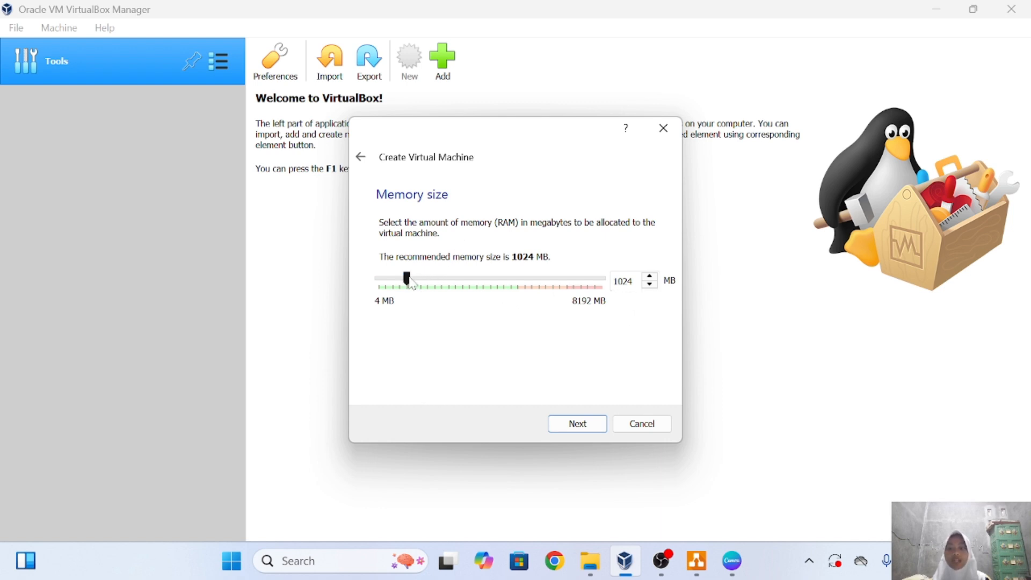
{"action": "mouse_move", "coordinate": [407, 281]}
{"action": "left_mouse_down"}
{"action": "mouse_move", "coordinate": [453, 297]}
{"action": "mouse_move", "coordinate": [412, 300]}
{"action": "left_mouse_up"}
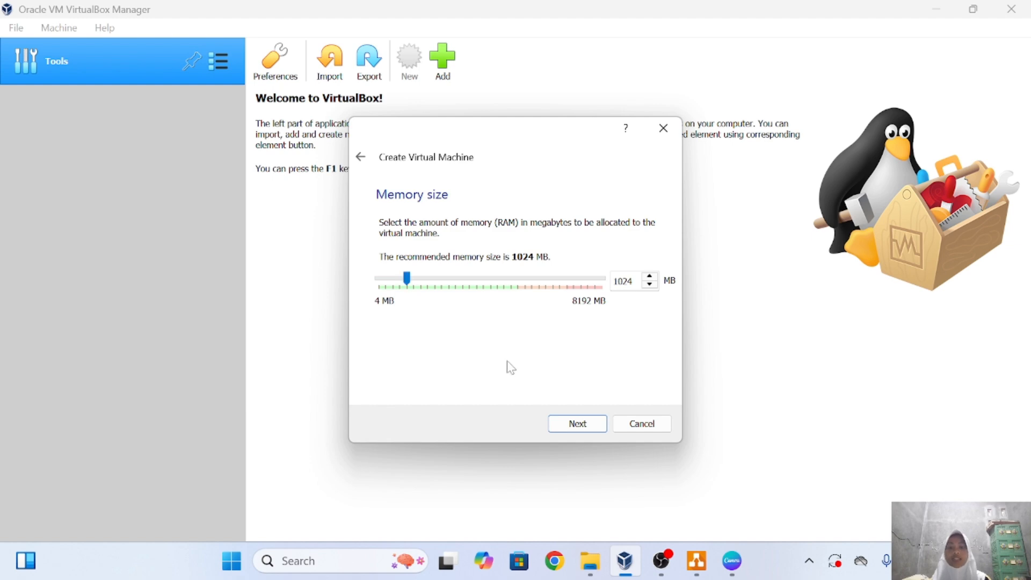
{"action": "left_click", "coordinate": [575, 423]}
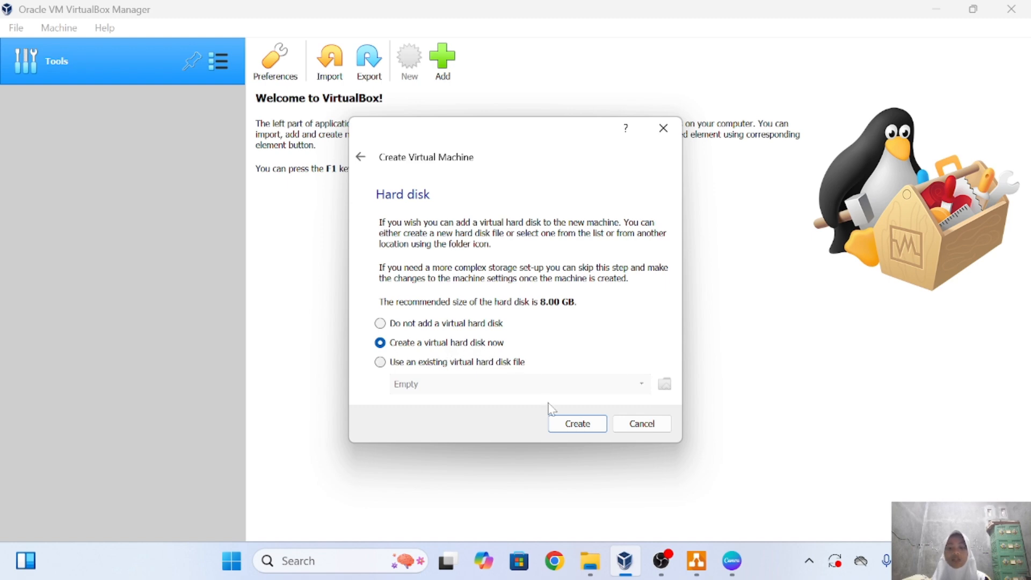
Create a new 8 GB VDI hard disk with default storage allocation.
{"action": "left_click", "coordinate": [578, 424]}
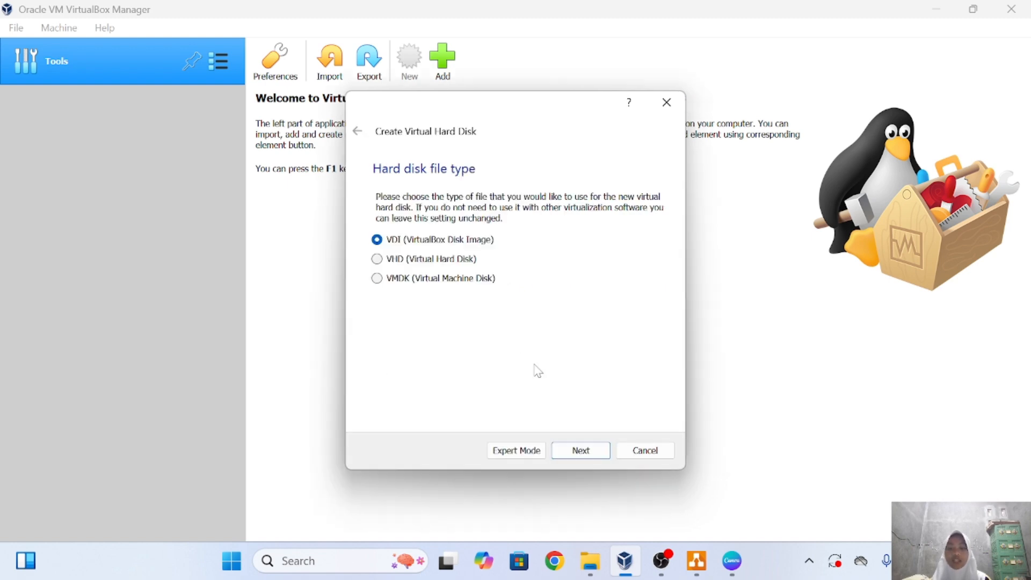
{"action": "left_click", "coordinate": [590, 458]}
{"action": "left_click", "coordinate": [584, 453]}
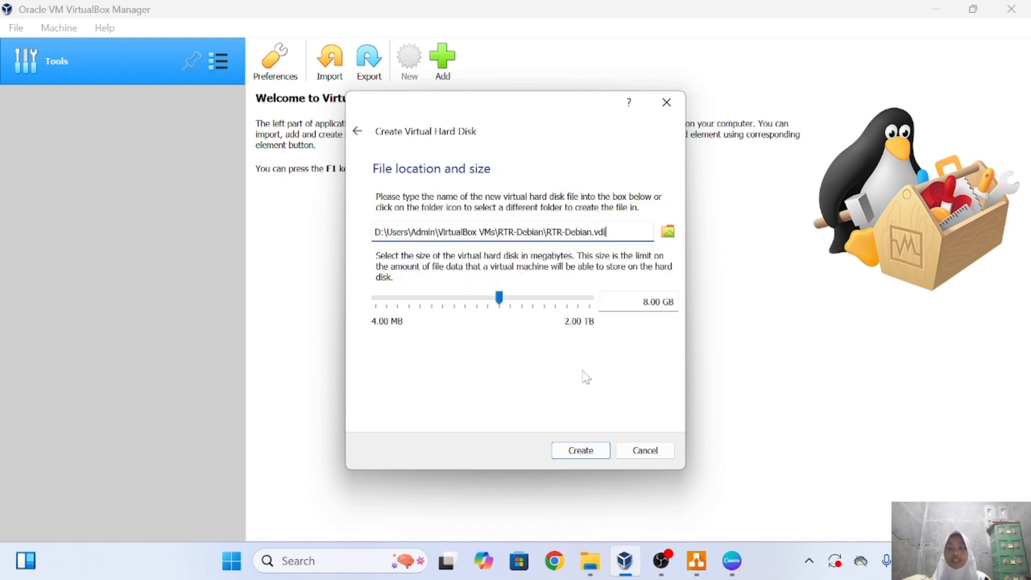
{"action": "left_click", "coordinate": [578, 450]}
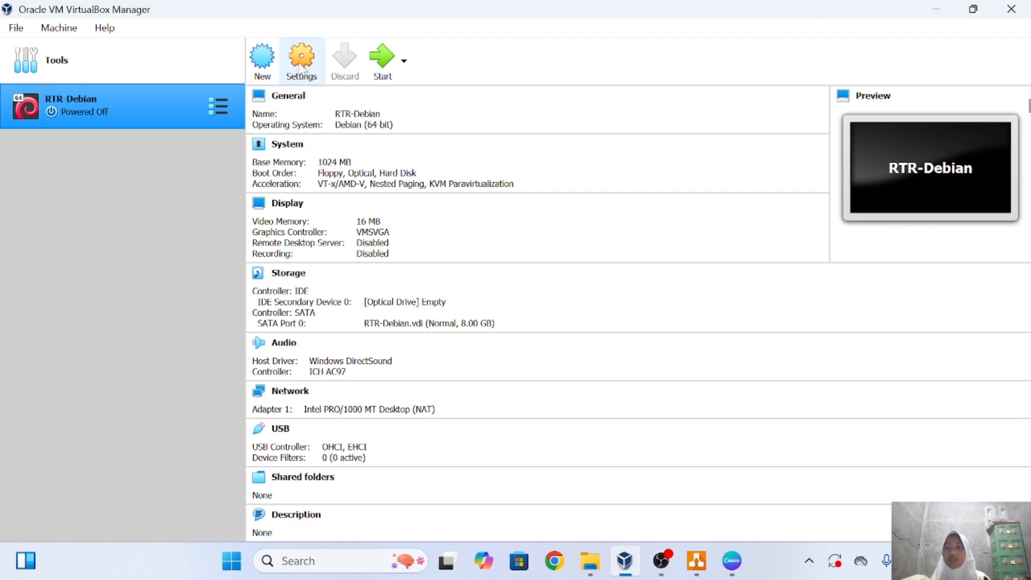
Insert debian-12.7.0-amd64-DVD-1.iso into RTR-Debian's empty optical drive, save, and start the VM.
{"action": "left_click", "coordinate": [304, 70]}
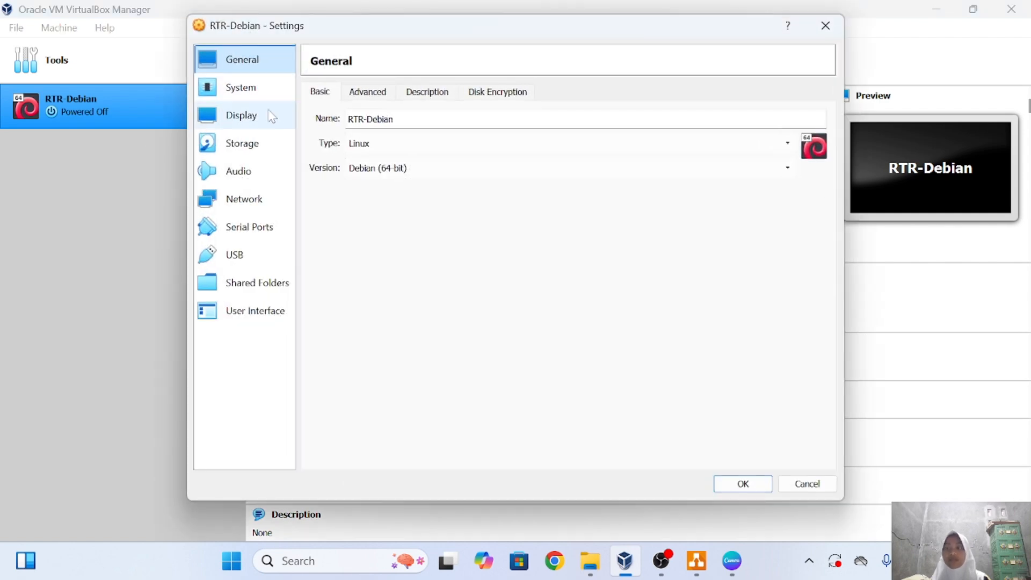
{"action": "left_click", "coordinate": [262, 151]}
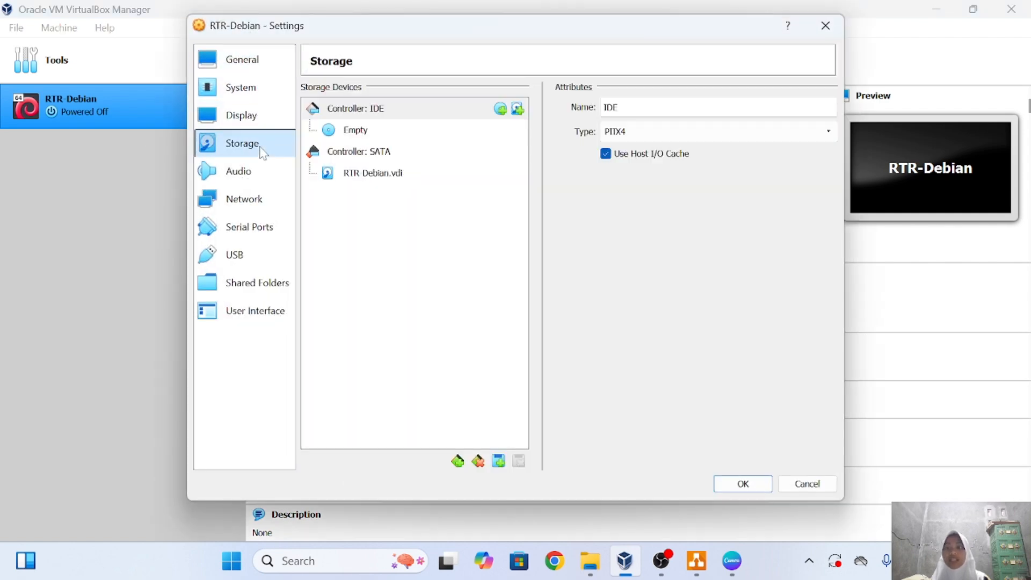
{"action": "left_click", "coordinate": [354, 133]}
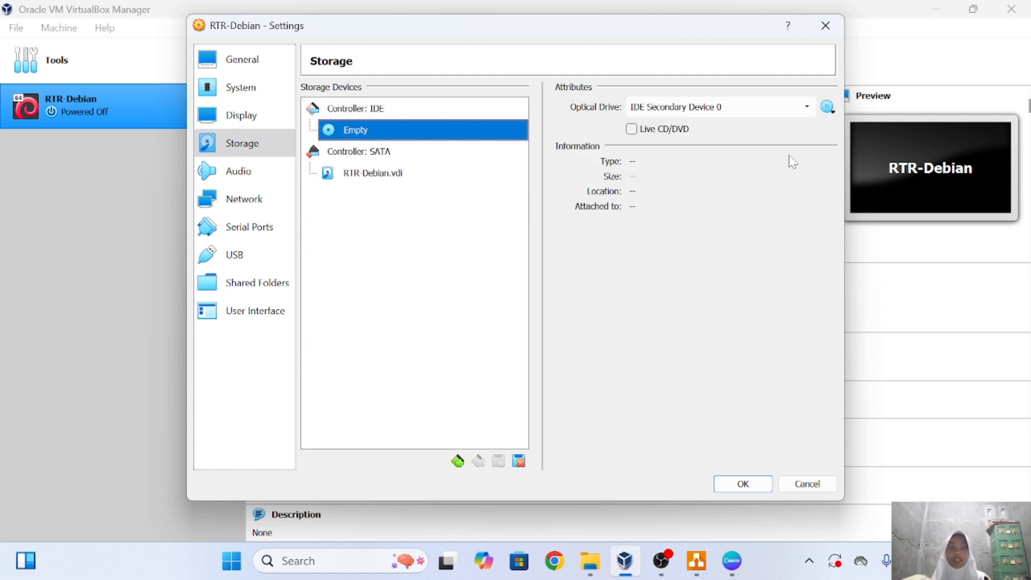
{"action": "left_click", "coordinate": [828, 108]}
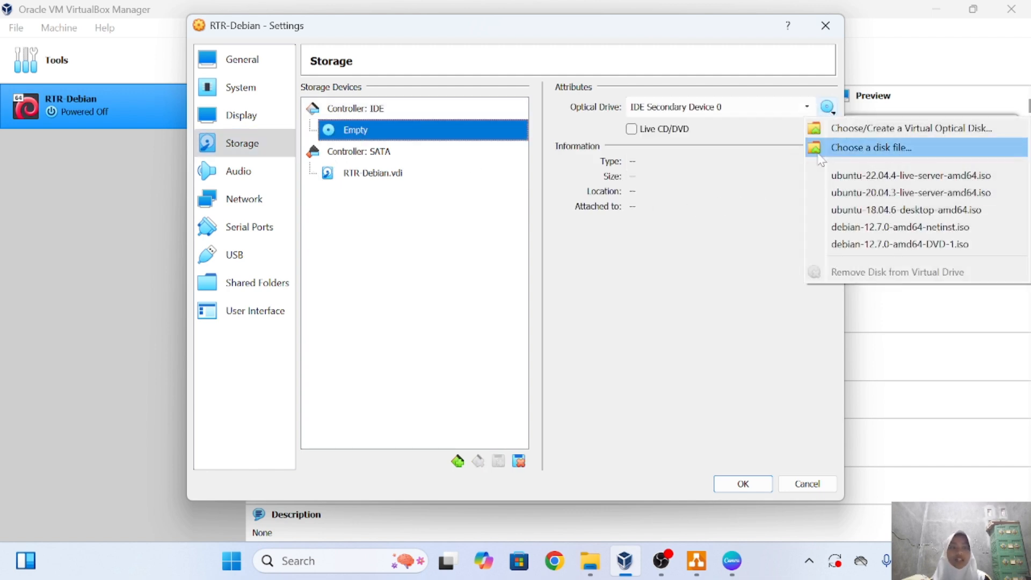
{"action": "left_click", "coordinate": [841, 245]}
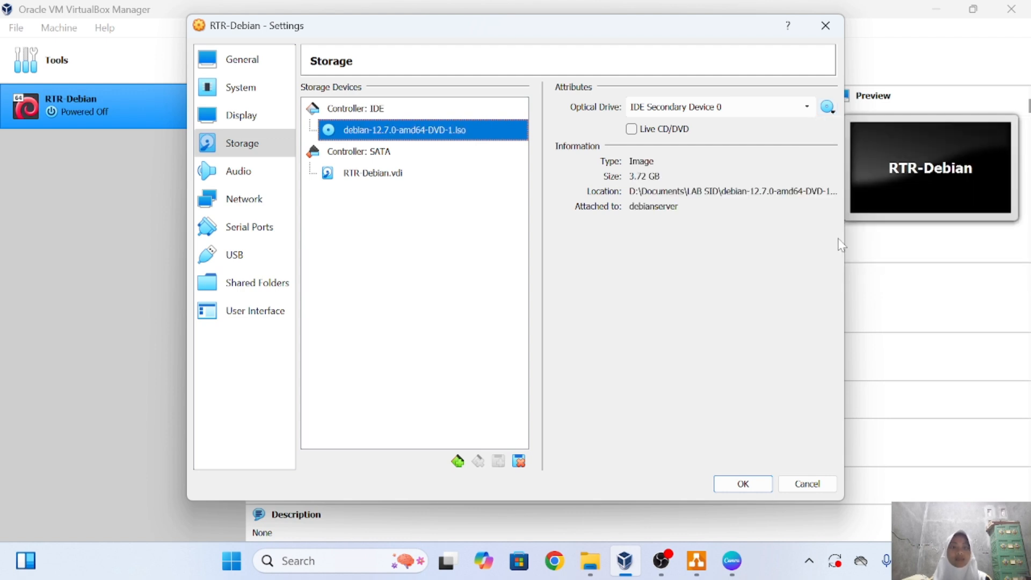
{"action": "left_click", "coordinate": [733, 482]}
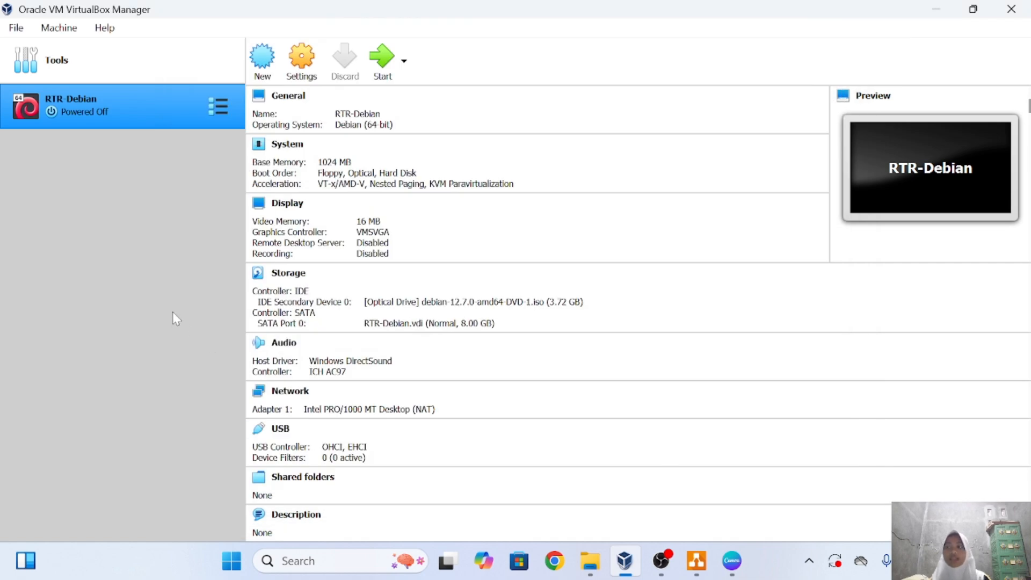
{"action": "left_click", "coordinate": [376, 69]}
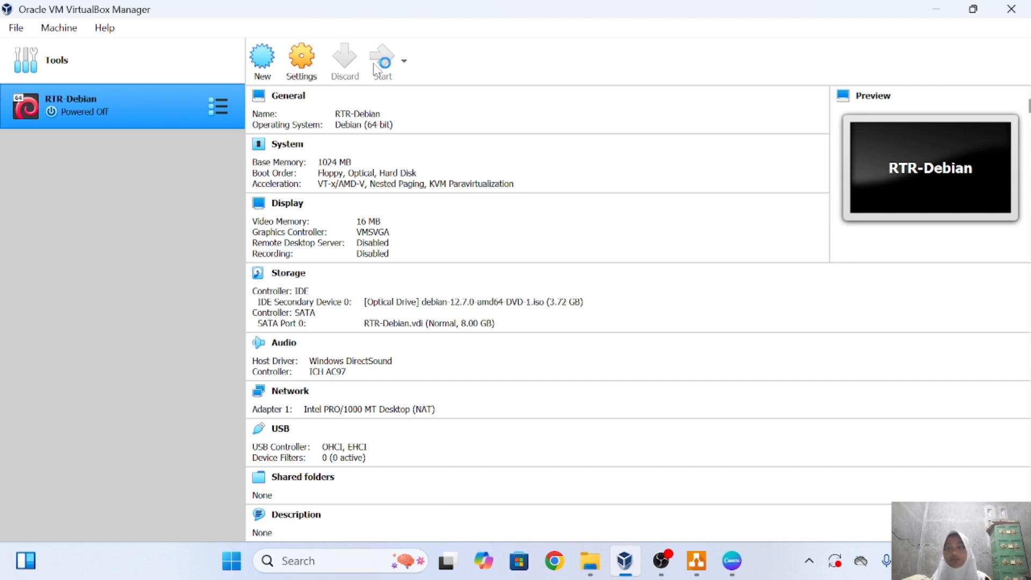
Launch the text-mode installer with English as the language.
{"action": "key", "text": "Down"}
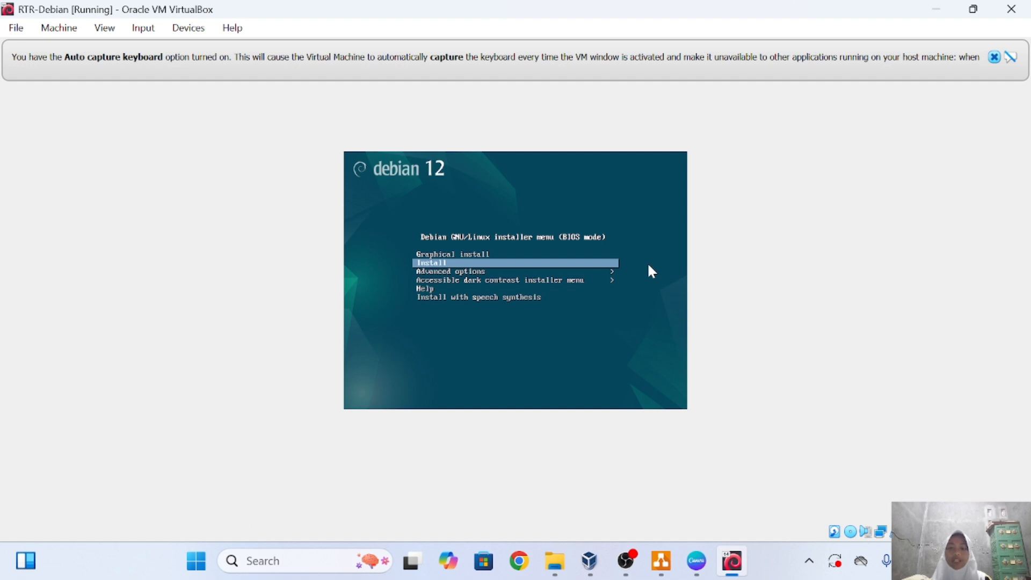
{"action": "key", "text": "Return"}
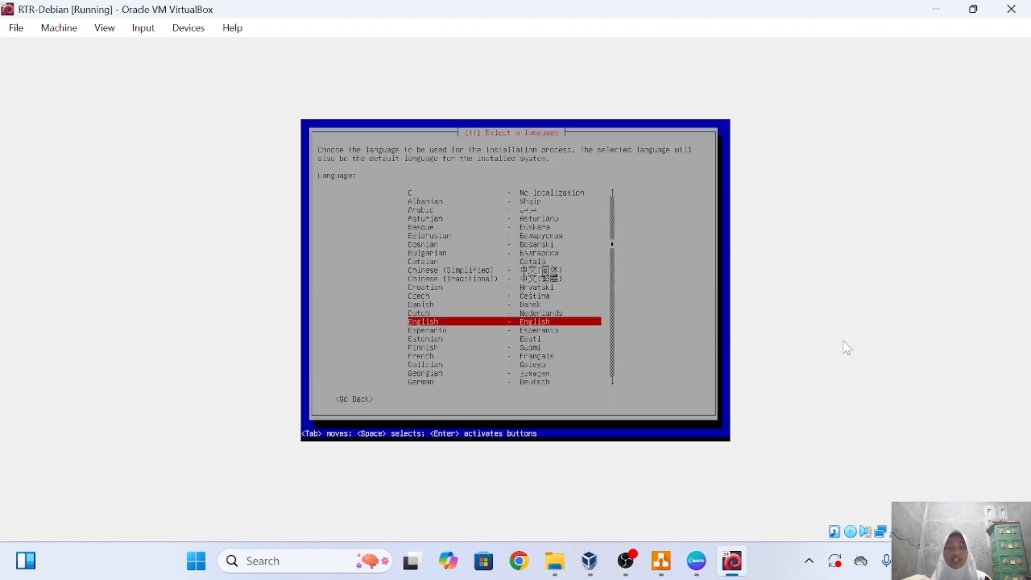
{"action": "key", "text": "Return"}
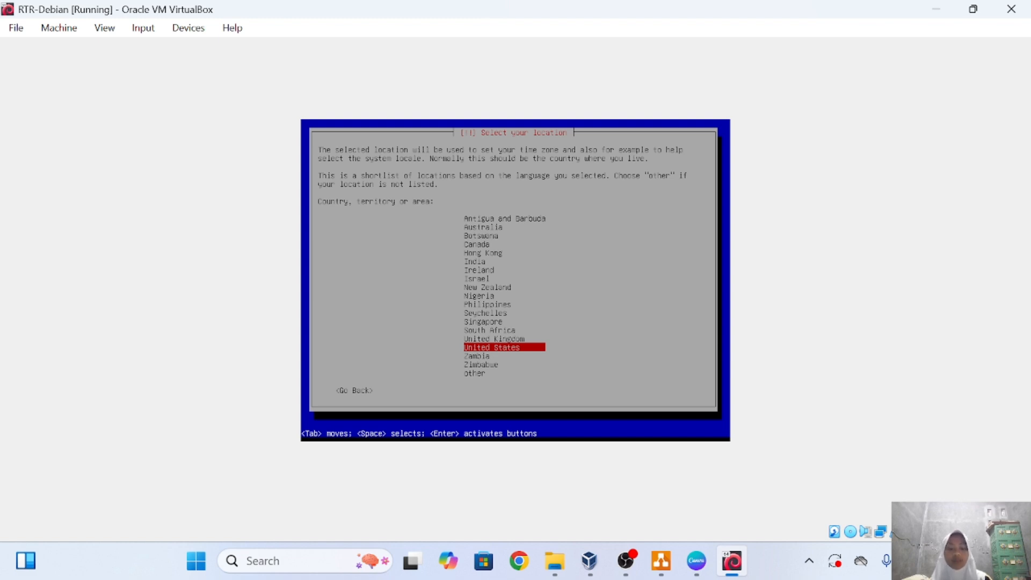
Set the location to Asia > Indonesia.
{"action": "key", "text": "Down"}
{"action": "key", "text": "Down"}
{"action": "key", "text": "Down"}
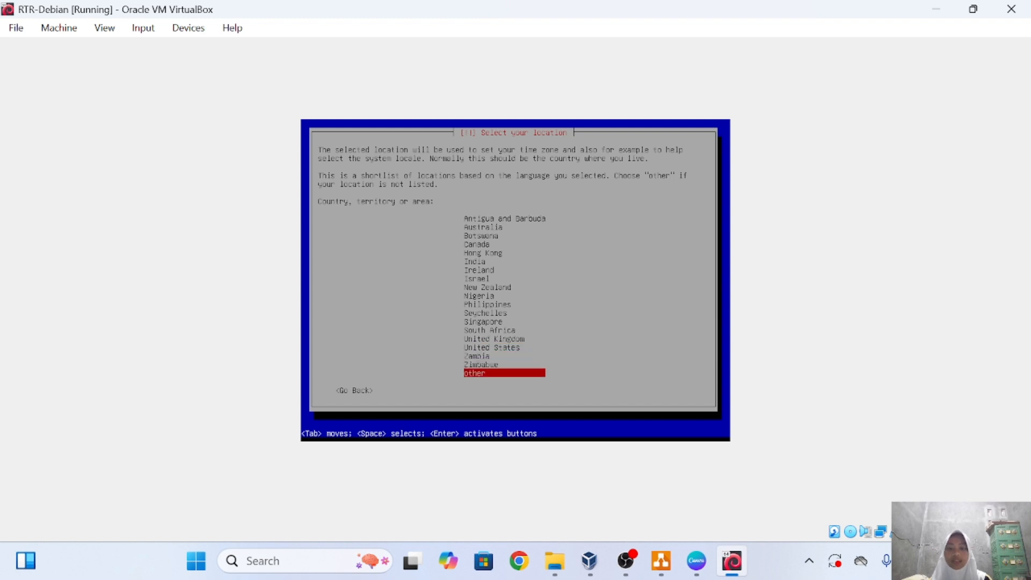
{"action": "key", "text": "Return"}
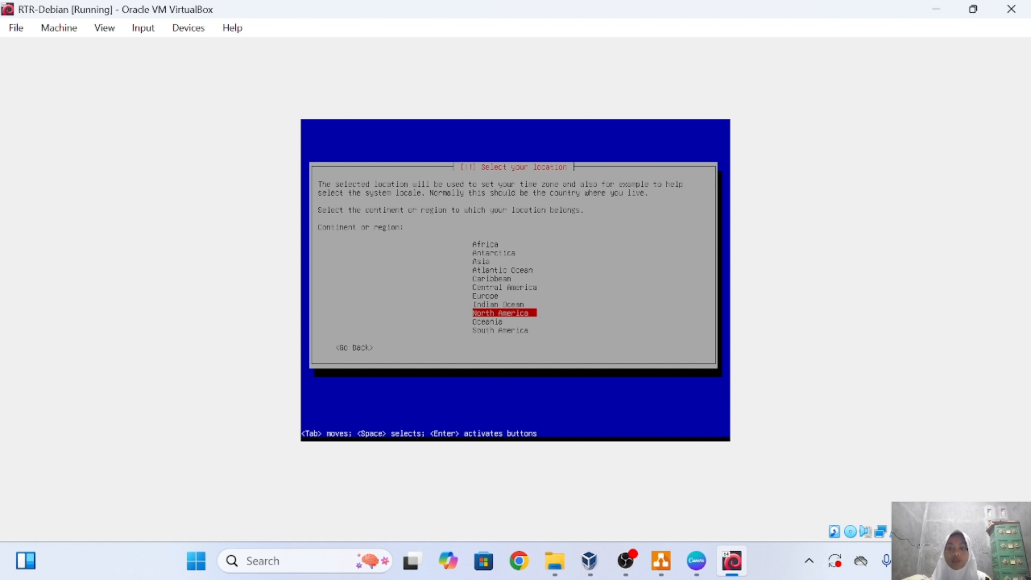
{"action": "key", "text": "Up"}
{"action": "key", "text": "Up"}
{"action": "key", "text": "Up"}
{"action": "key", "text": "Up"}
{"action": "key", "text": "Up"}
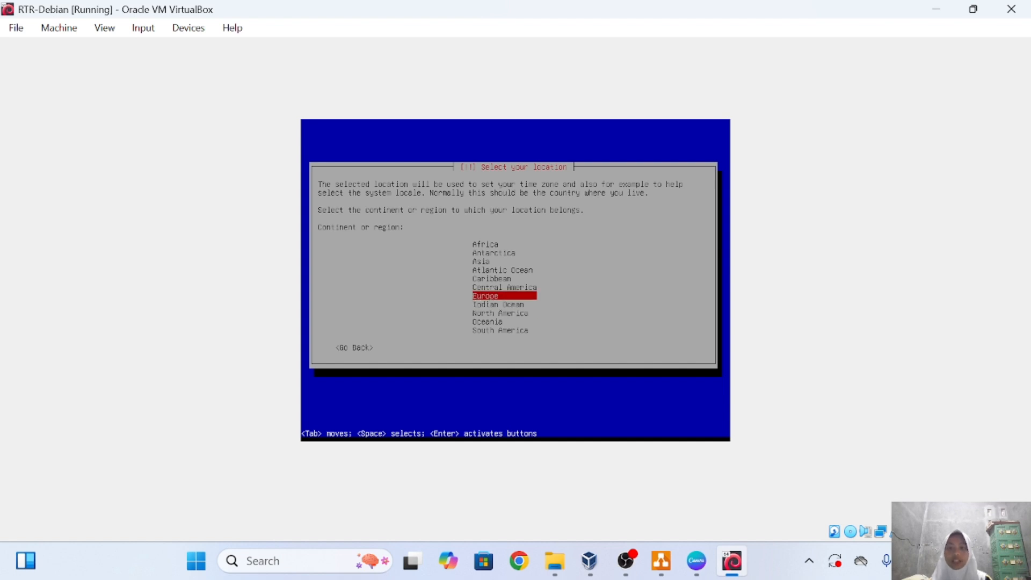
{"action": "key", "text": "Up"}
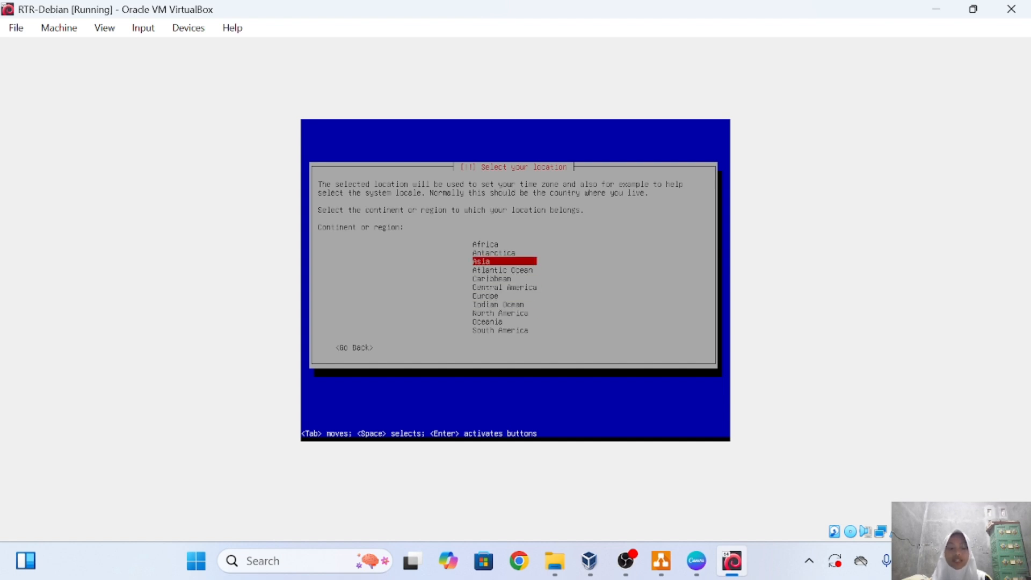
{"action": "key", "text": "Return"}
{"action": "key", "text": "Down"}
{"action": "key", "text": "Down"}
{"action": "key", "text": "Down"}
{"action": "key", "text": "Down"}
{"action": "key", "text": "Down"}
{"action": "key", "text": "Down"}
{"action": "key", "text": "Down"}
{"action": "key", "text": "Down"}
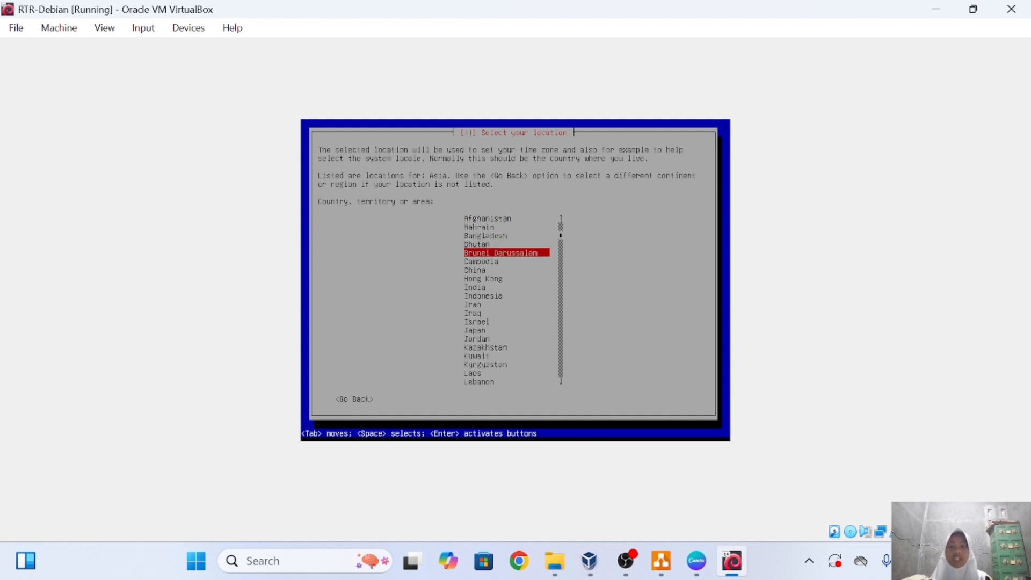
{"action": "key", "text": "Down"}
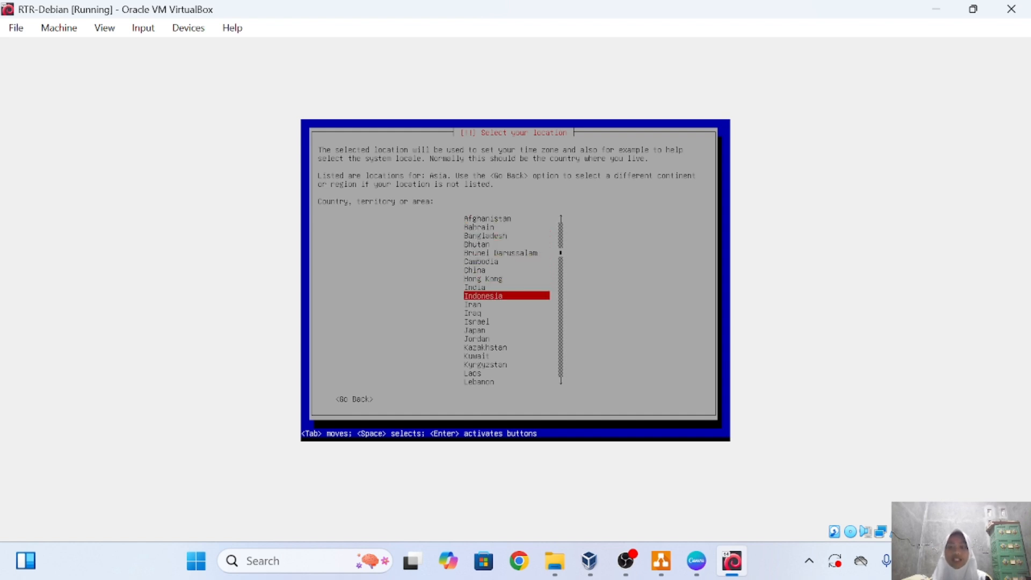
{"action": "key", "text": "Return"}
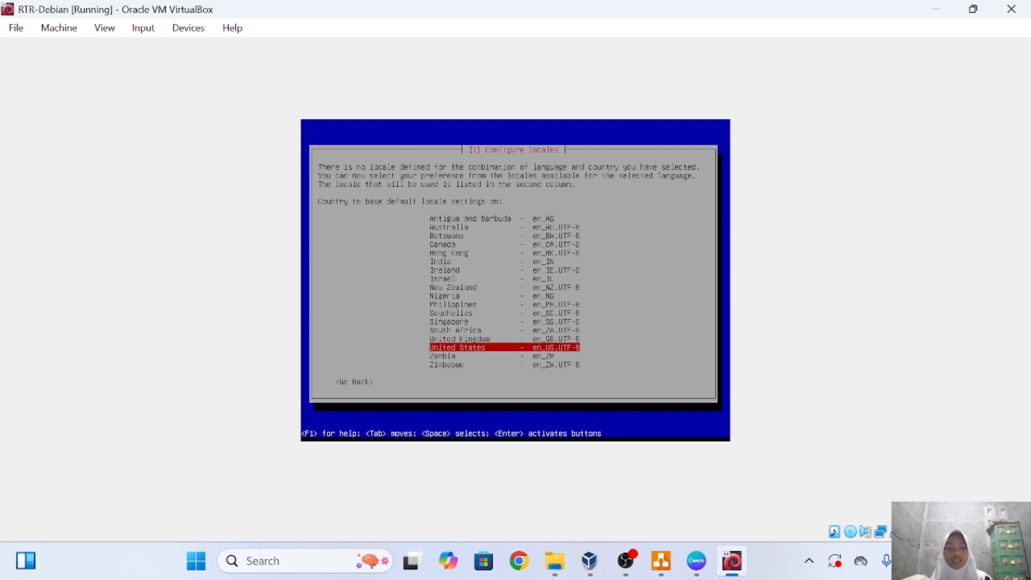
Accept en_US.UTF-8 locale and American English keyboard, and set hostname RTR-debian.
{"action": "key", "text": "Return"}
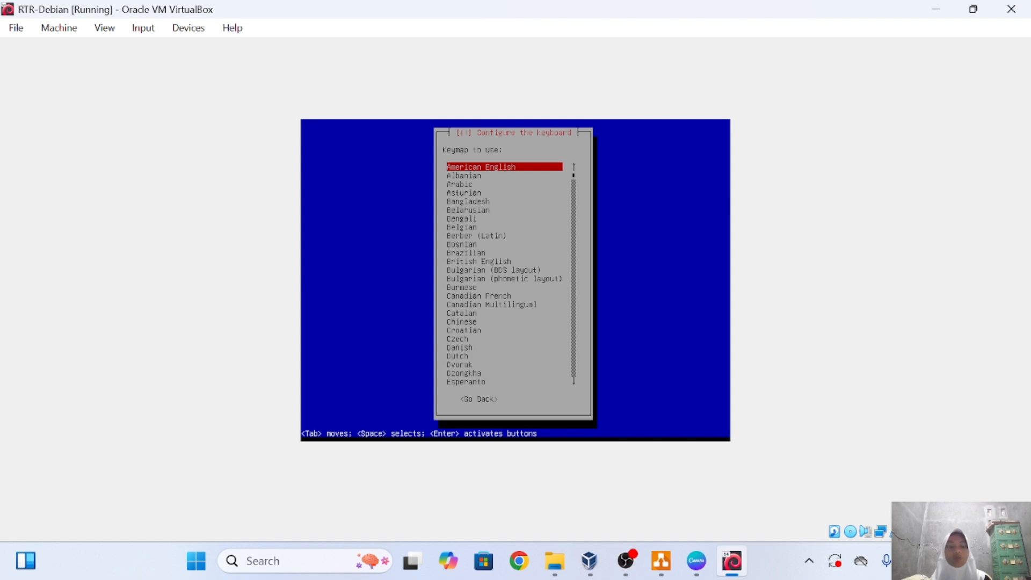
{"action": "key", "text": "Return"}
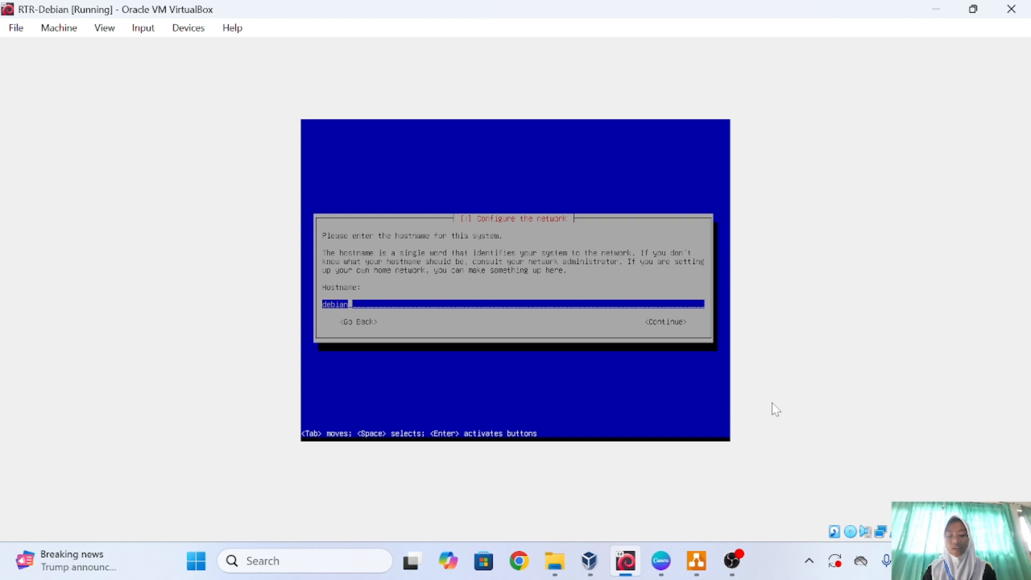
{"action": "key", "text": "Home"}
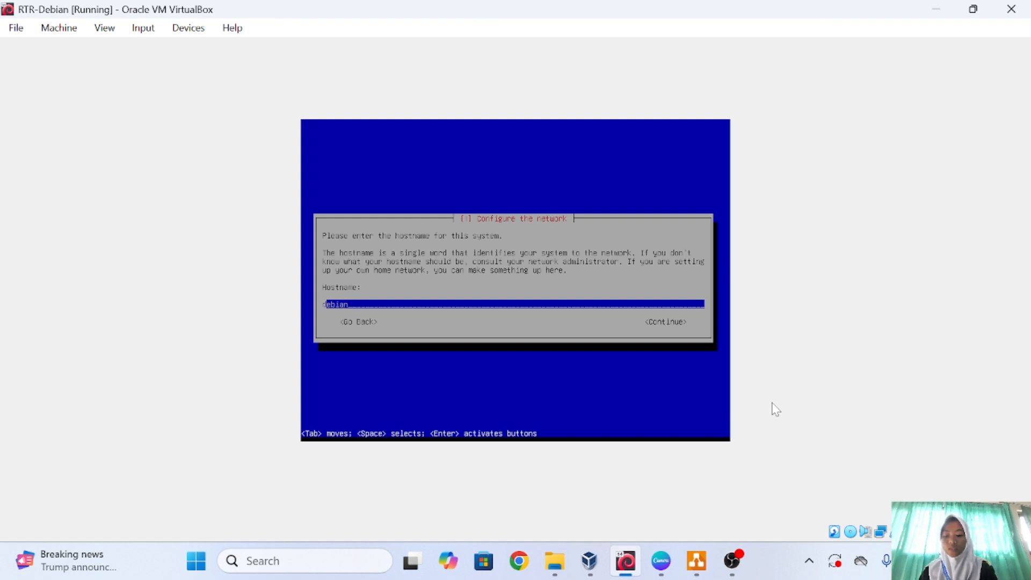
{"action": "key", "text": "Caps_Lock"}
{"action": "type", "text": "RTR"}
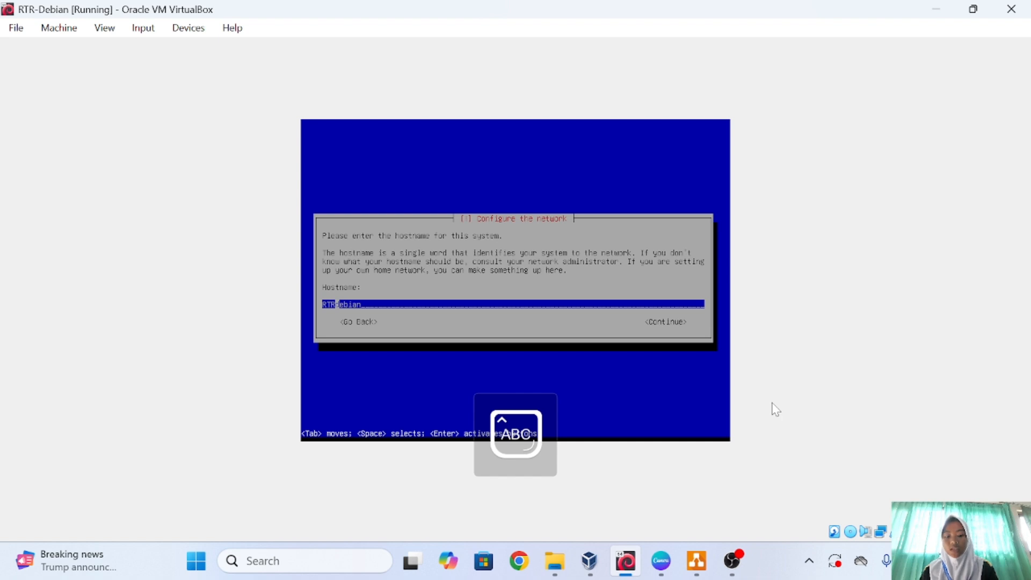
{"action": "type", "text": "-"}
{"action": "key", "text": "Tab"}
{"action": "key", "text": "Return"}
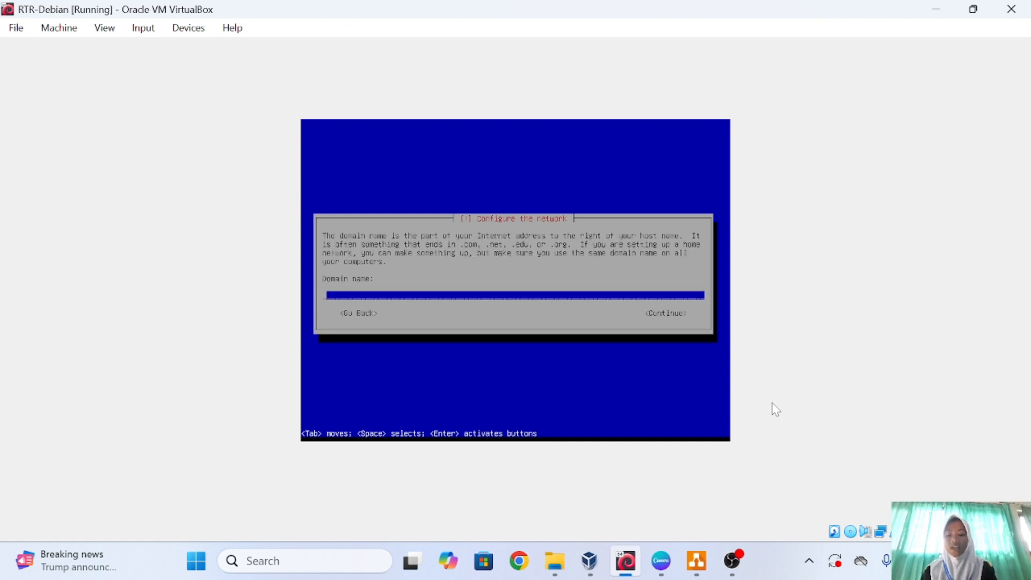
Set the domain name to router.com.
{"action": "key", "text": "Caps_Lock"}
{"action": "type", "text": "router"}
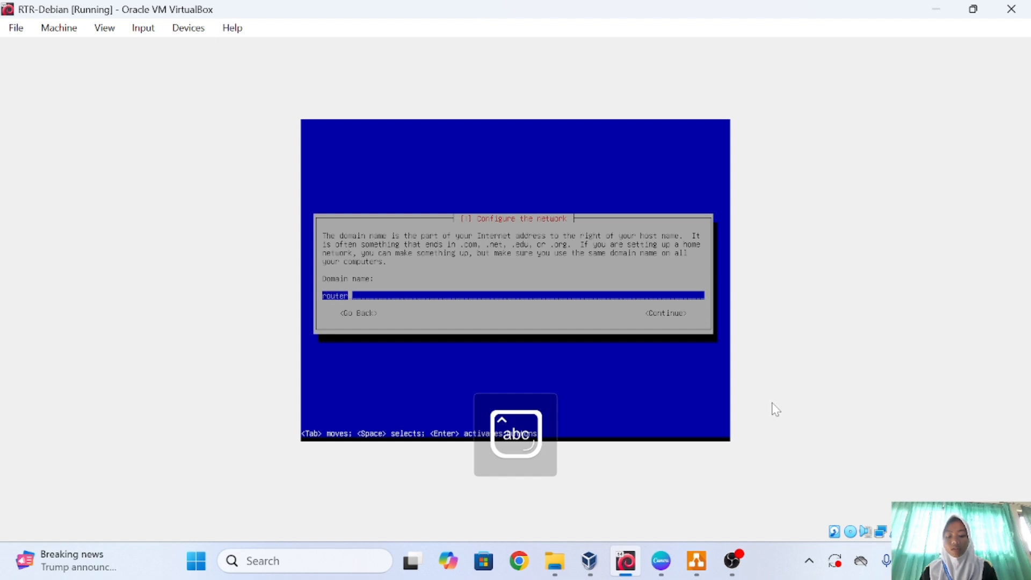
{"action": "type", "text": ".com"}
{"action": "key", "text": "Tab"}
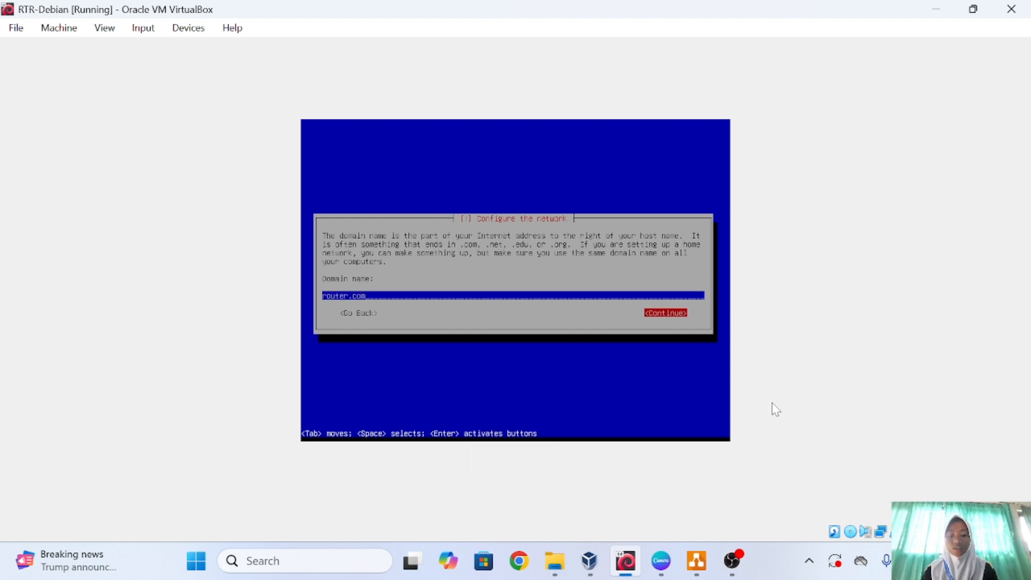
{"action": "key", "text": "Return"}
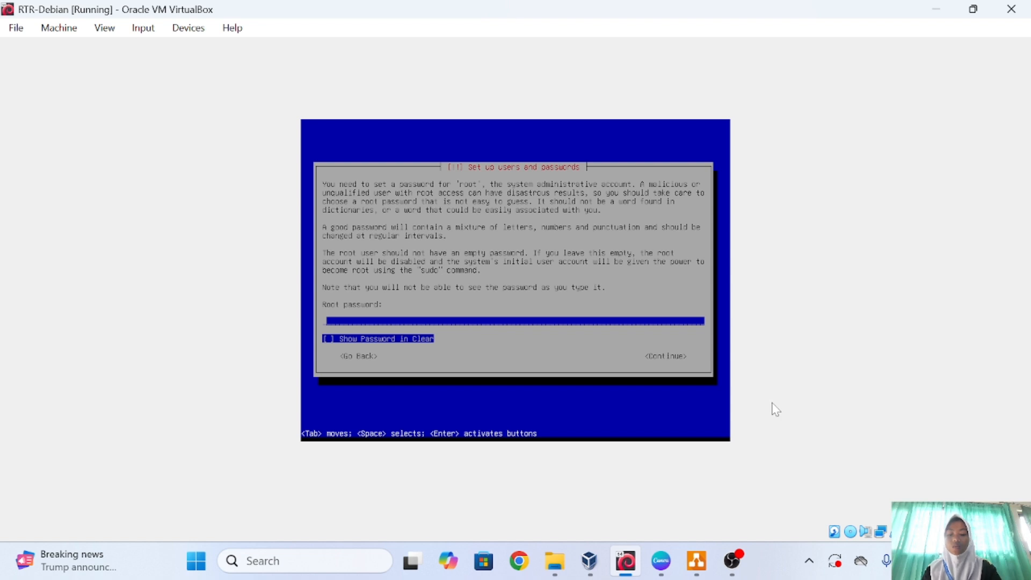
Set and confirm the root password.
{"action": "type", "text": "****"}
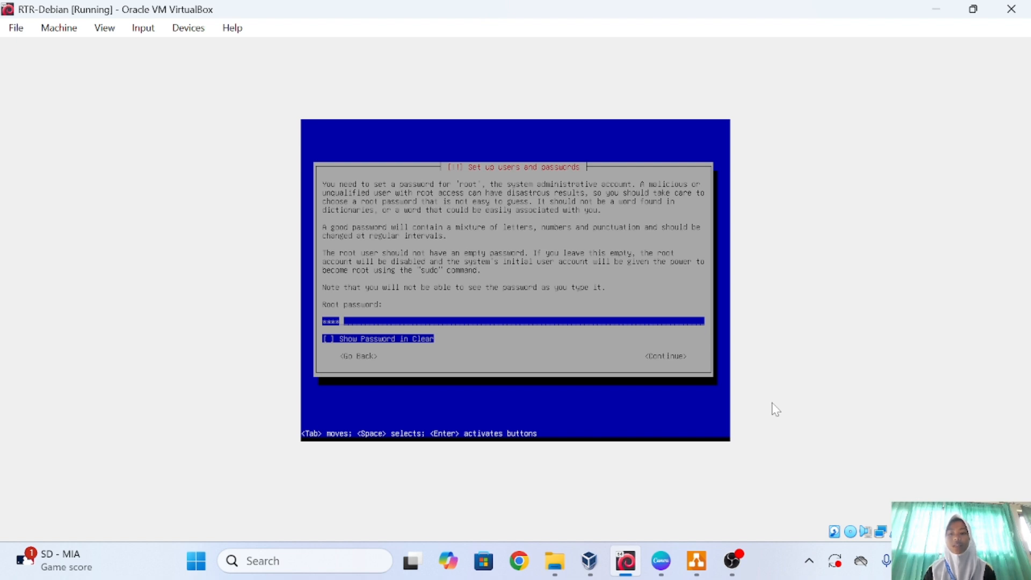
{"action": "key", "text": "Tab"}
{"action": "key", "text": "Tab"}
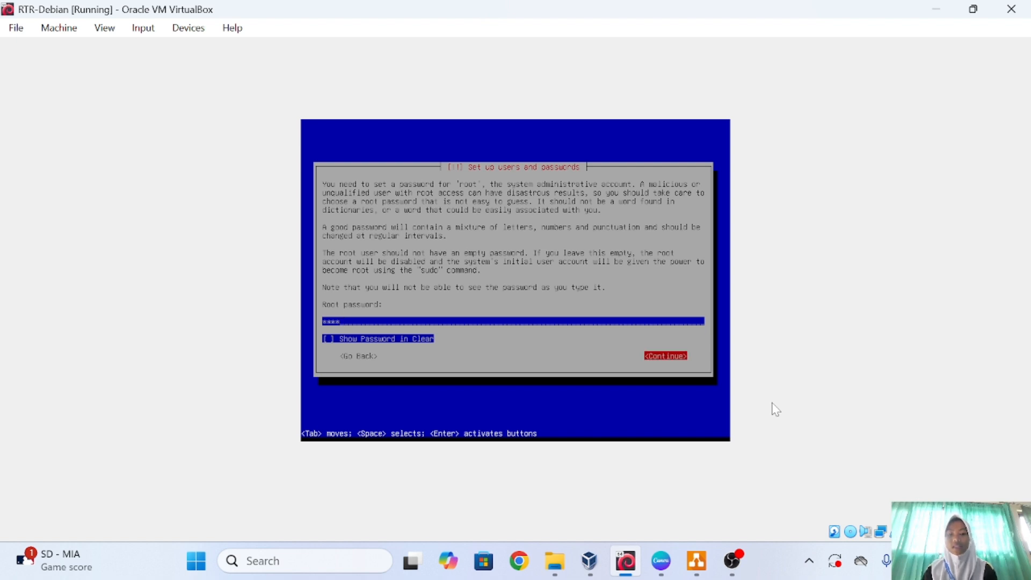
{"action": "key", "text": "Return"}
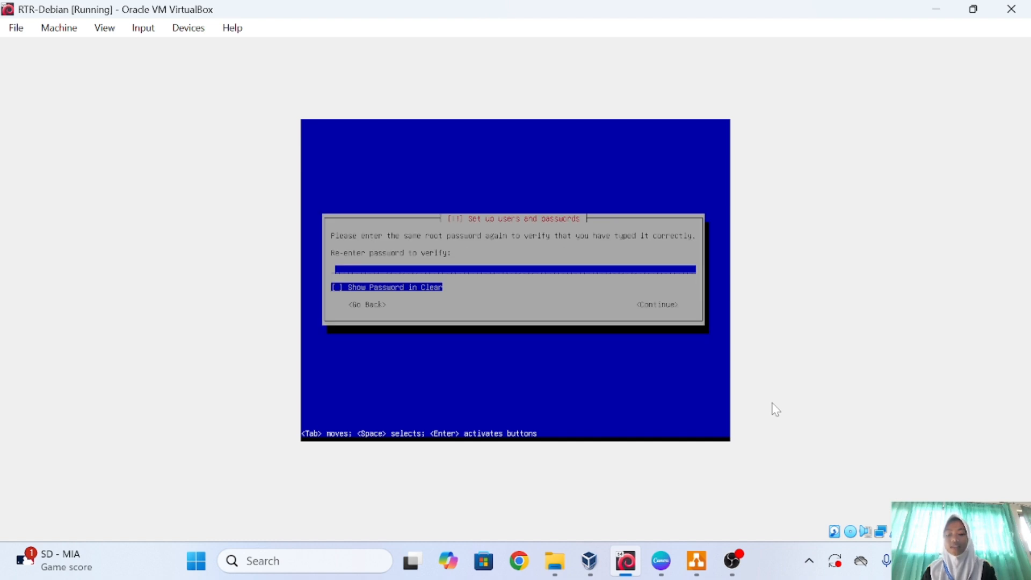
{"action": "type", "text": "****"}
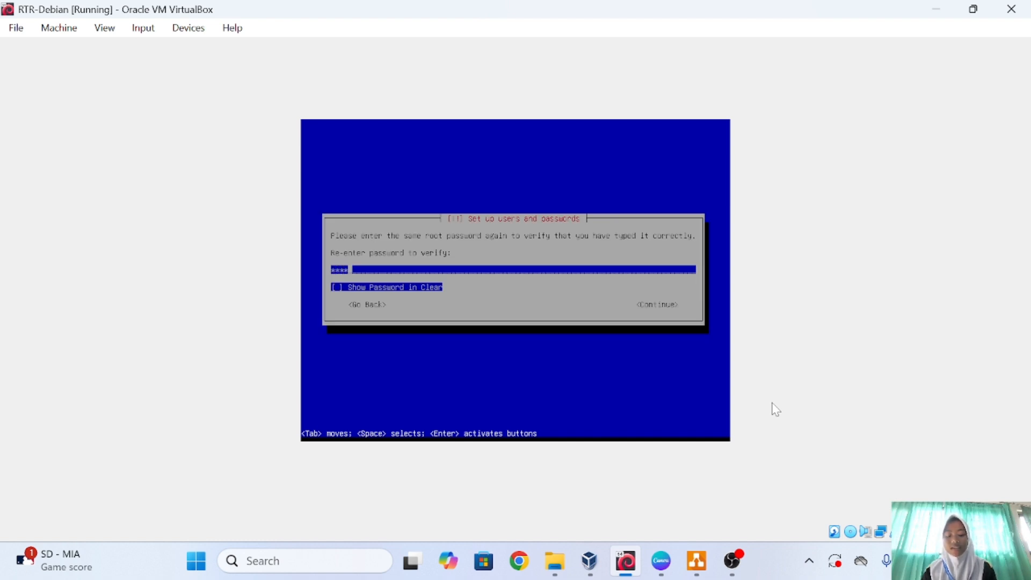
{"action": "key", "text": "Tab"}
{"action": "key", "text": "Return"}
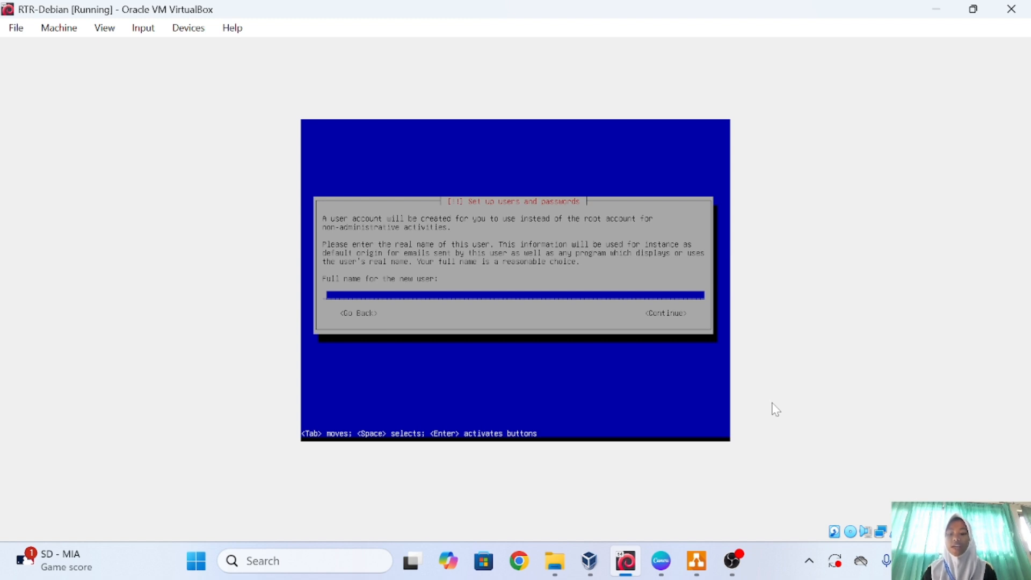
Create the user with full name and username routerdebian.
{"action": "type", "text": "rout"}
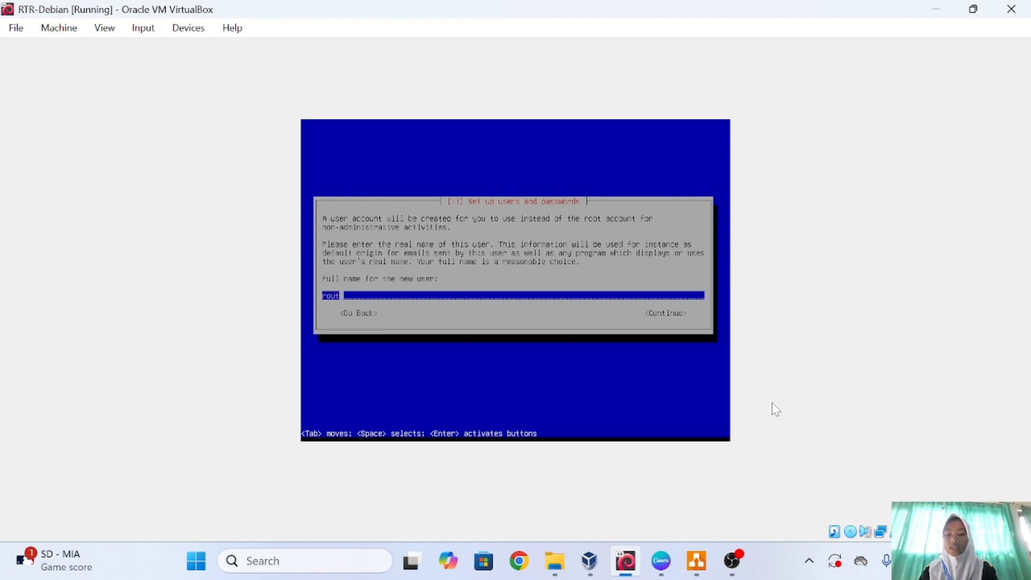
{"action": "type", "text": "erdebian"}
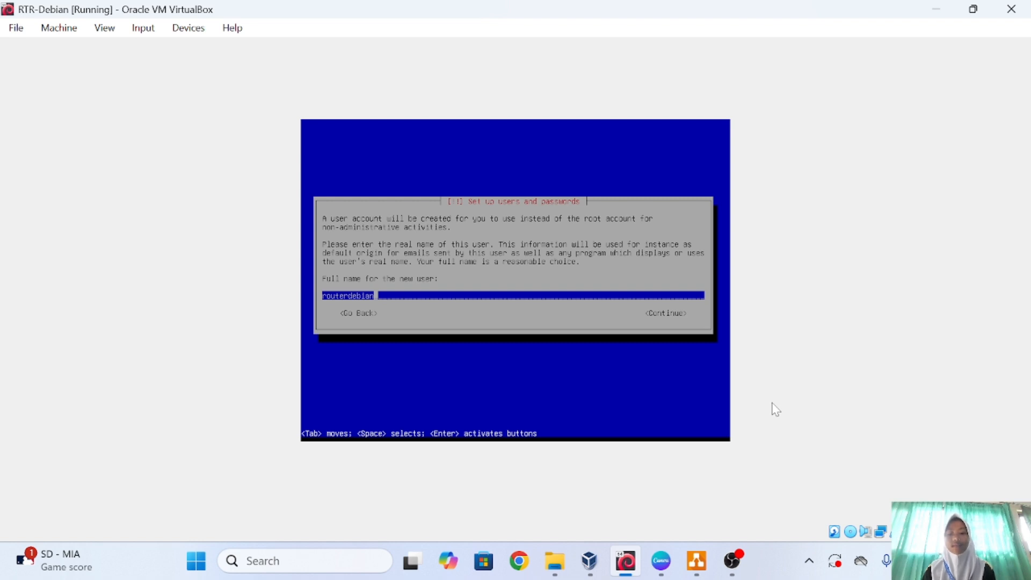
{"action": "key", "text": "Tab"}
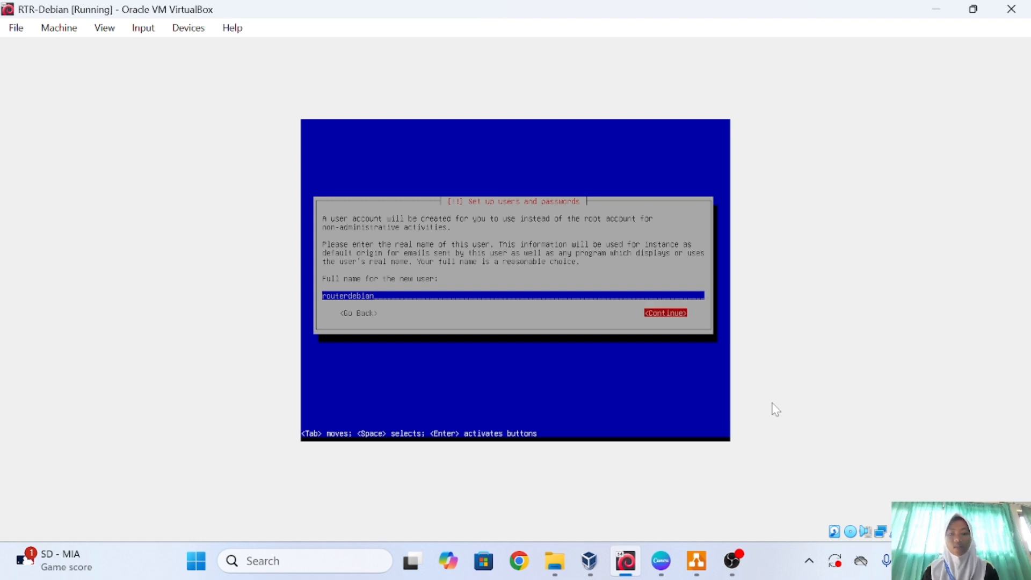
{"action": "key", "text": "Return"}
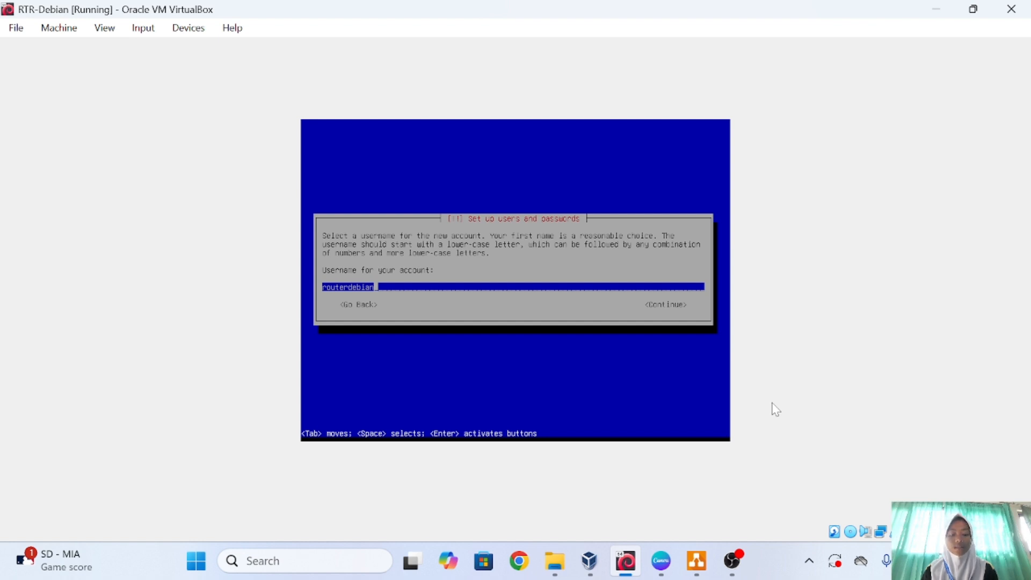
{"action": "key", "text": "Tab"}
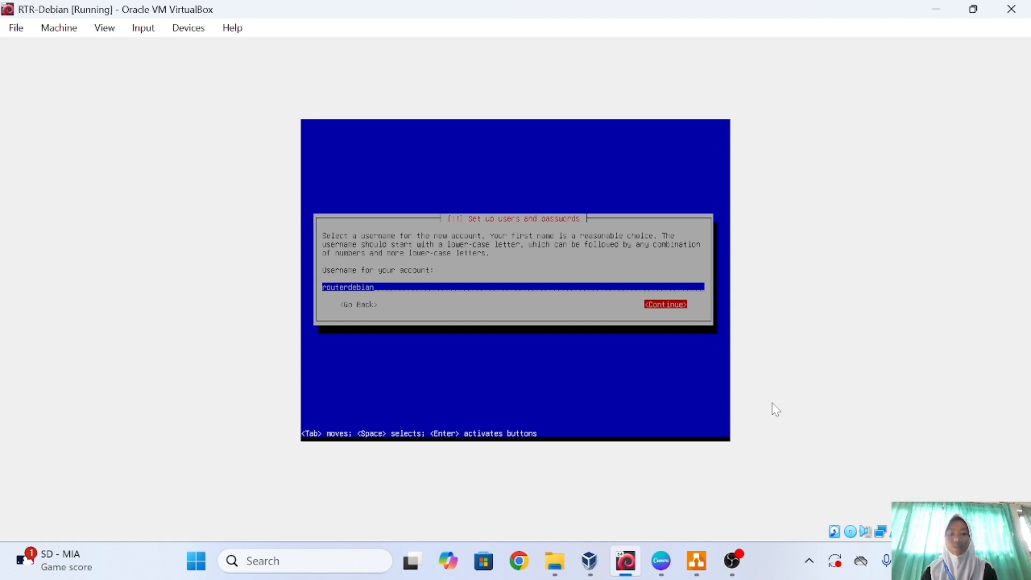
{"action": "key", "text": "Return"}
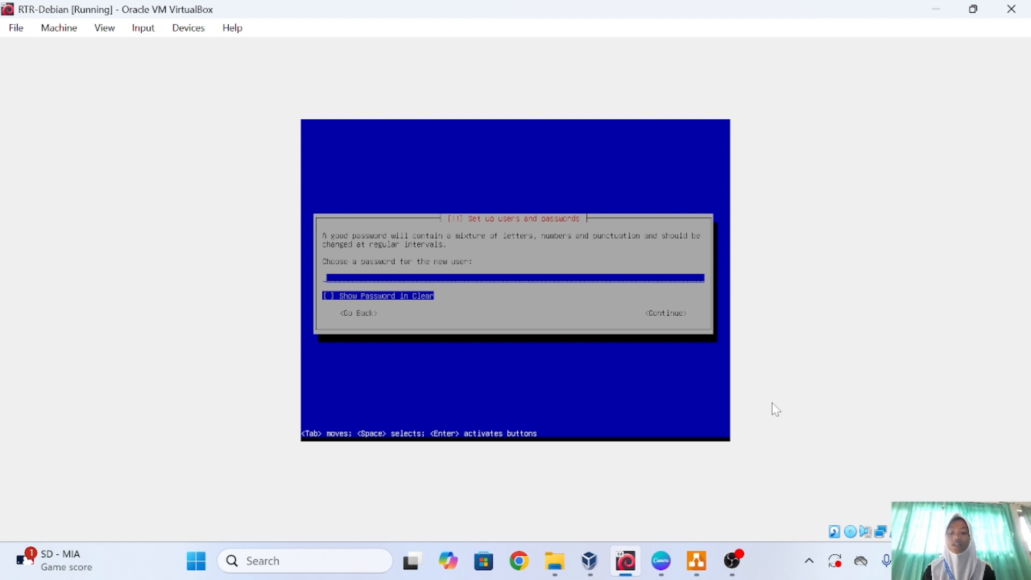
Enter and confirm the new user's password.
{"action": "type", "text": "1234"}
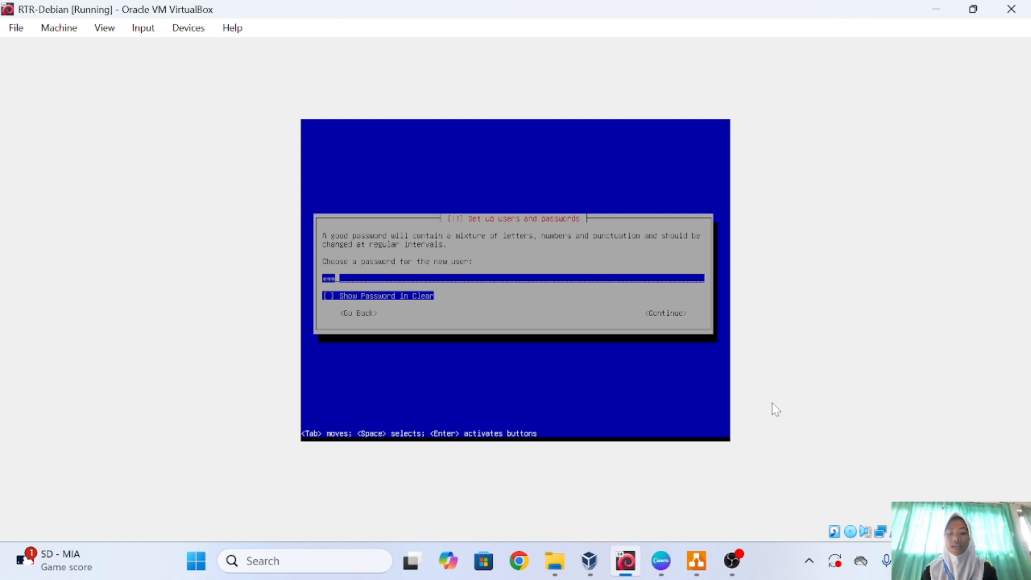
{"action": "key", "text": "Tab"}
{"action": "key", "text": "Tab"}
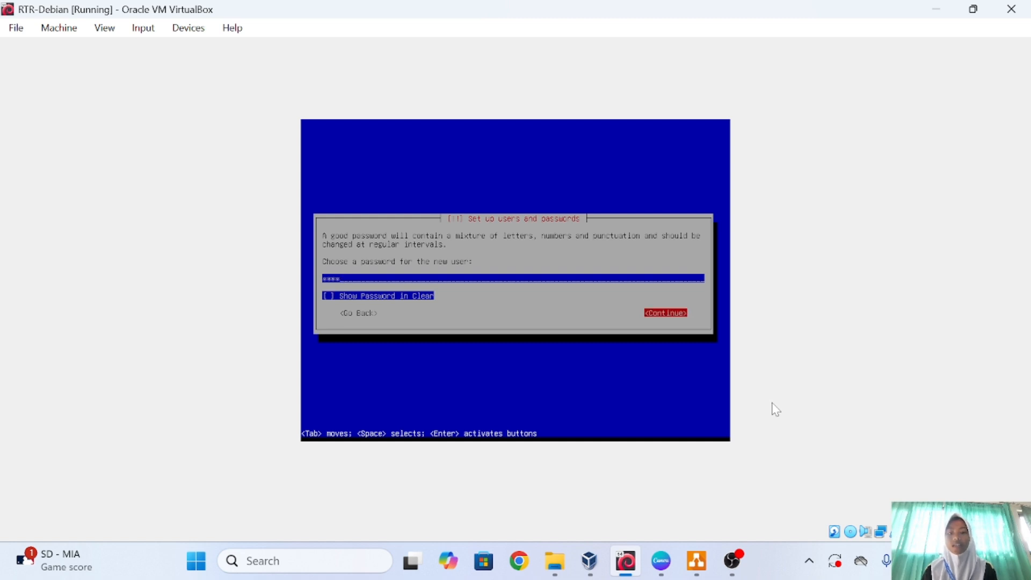
{"action": "key", "text": "Return"}
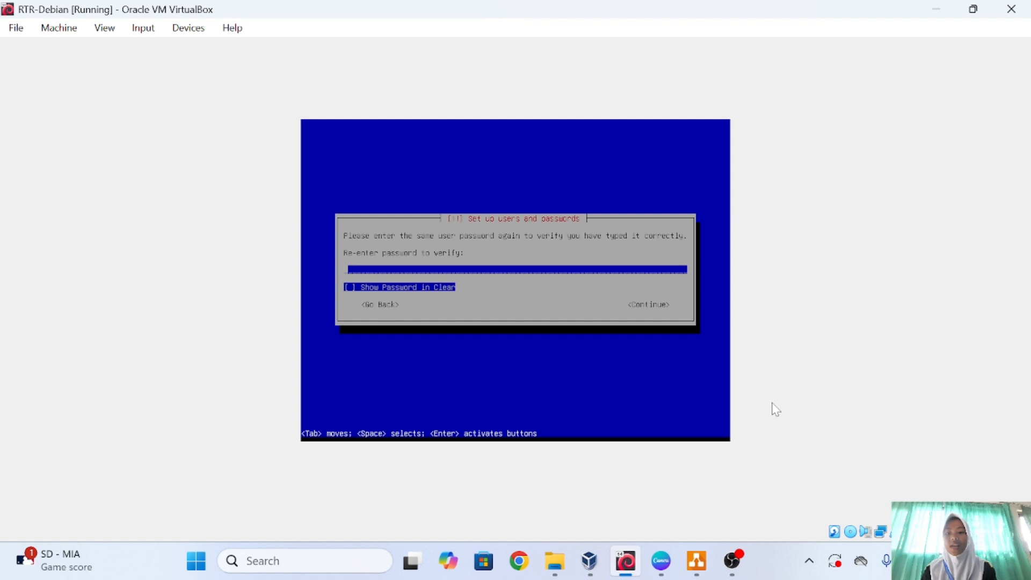
{"action": "type", "text": "1234"}
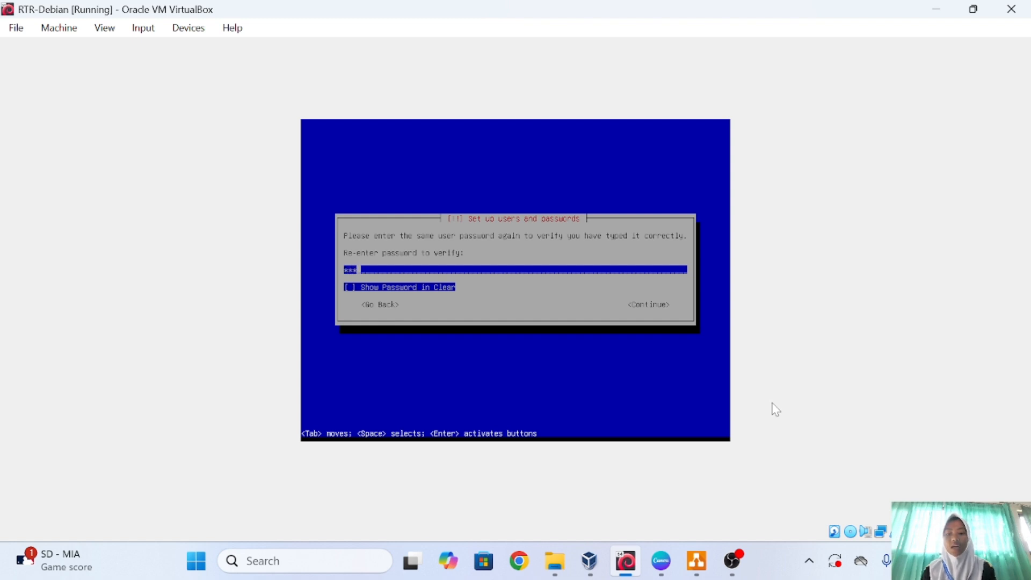
{"action": "key", "text": "Tab"}
{"action": "key", "text": "Tab"}
{"action": "key", "text": "Return"}
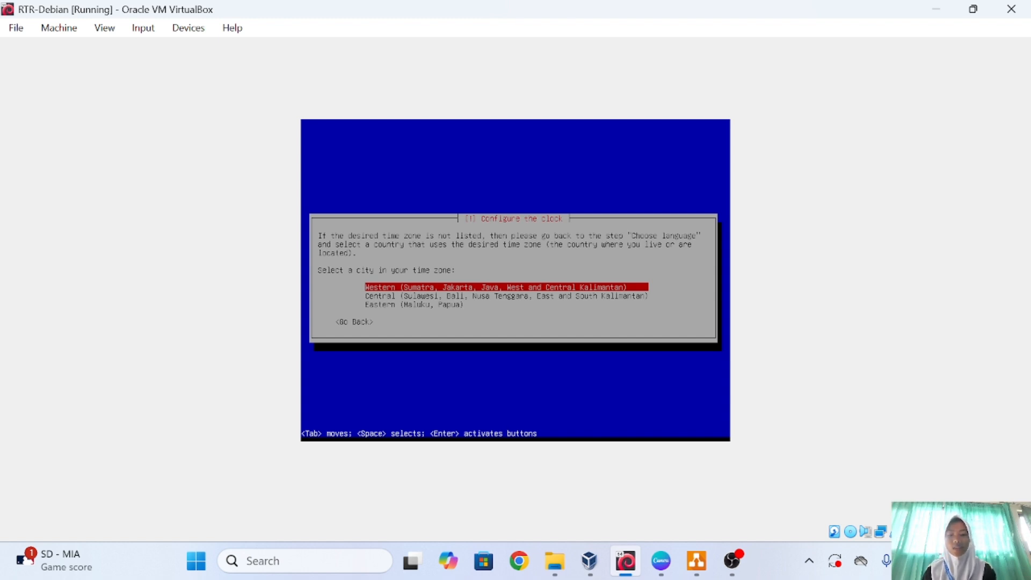
Choose Western time zone and guided partitioning of the whole sda disk, all files in one partition.
{"action": "key", "text": "Return"}
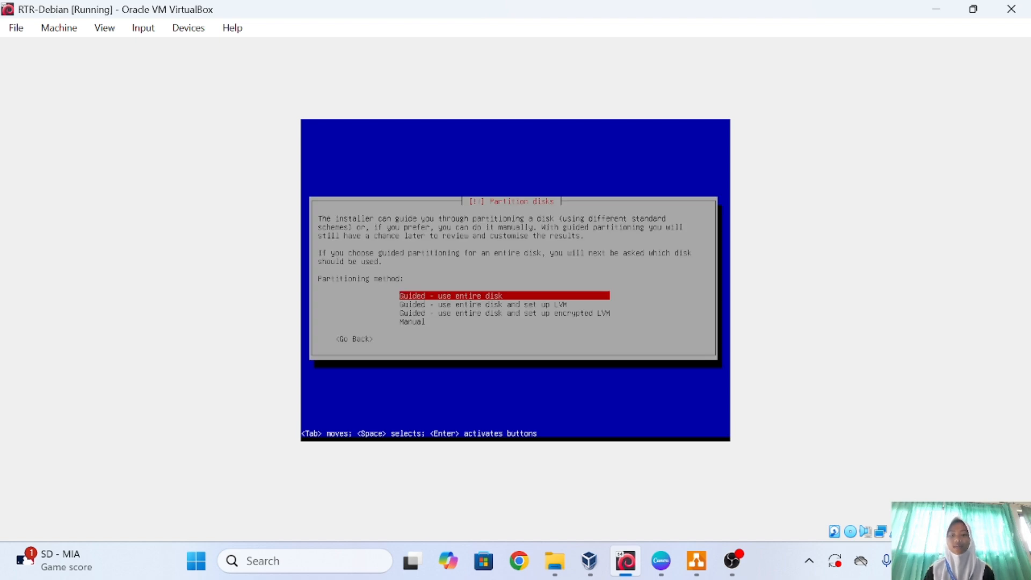
{"action": "key", "text": "Return"}
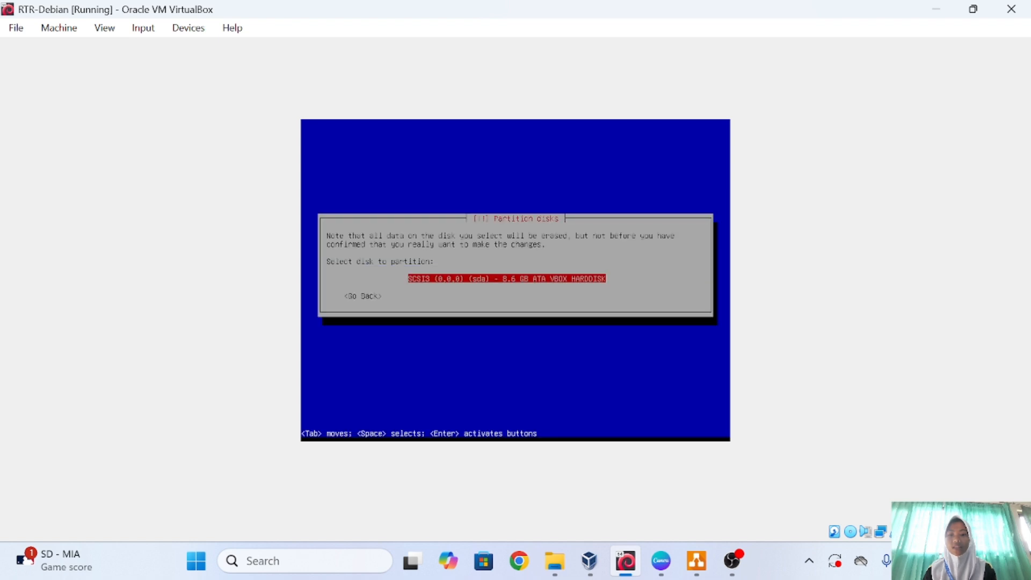
{"action": "key", "text": "Return"}
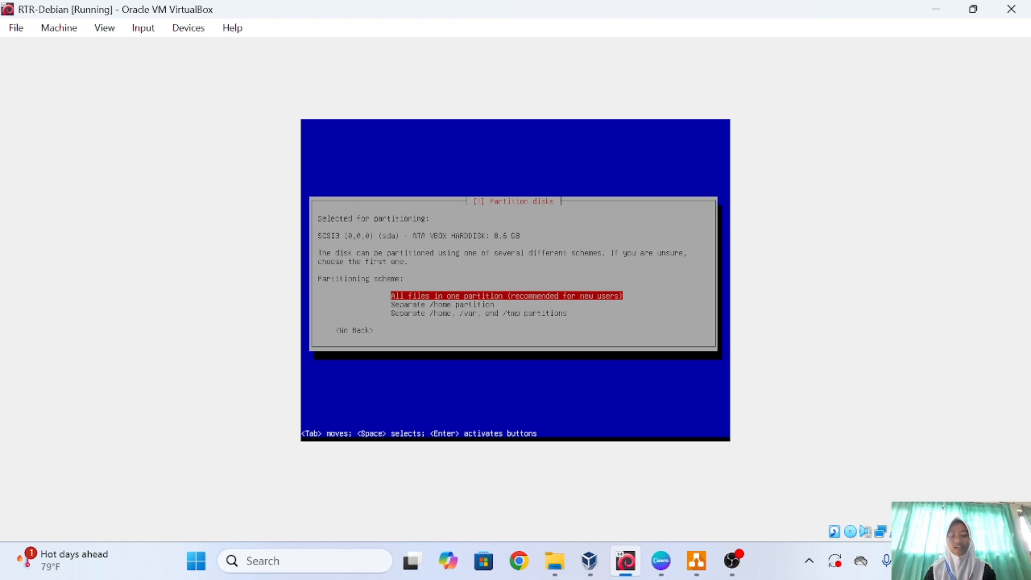
{"action": "key", "text": "Return"}
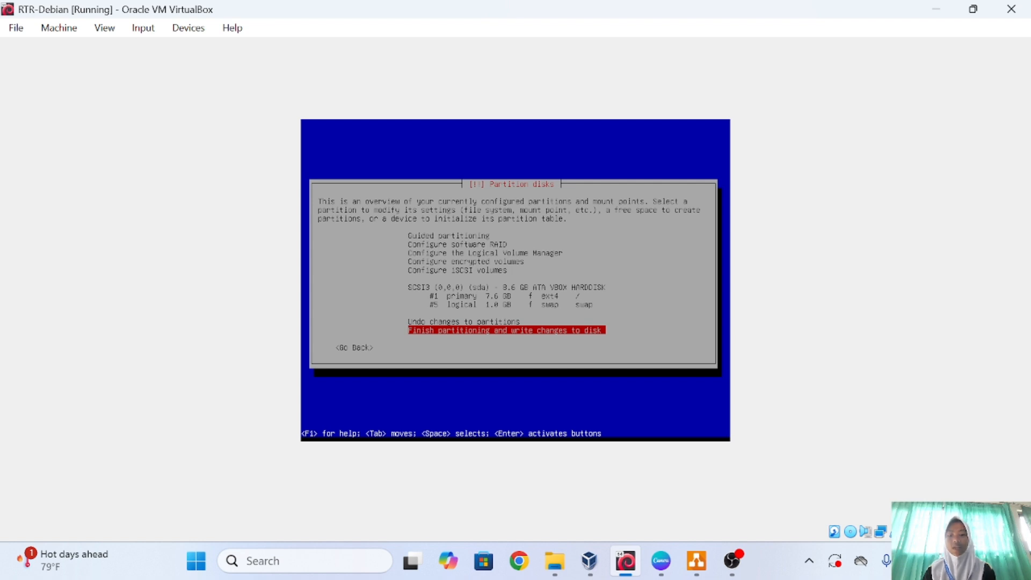
Finish partitioning and approve writing the changes to disk.
{"action": "key", "text": "Return"}
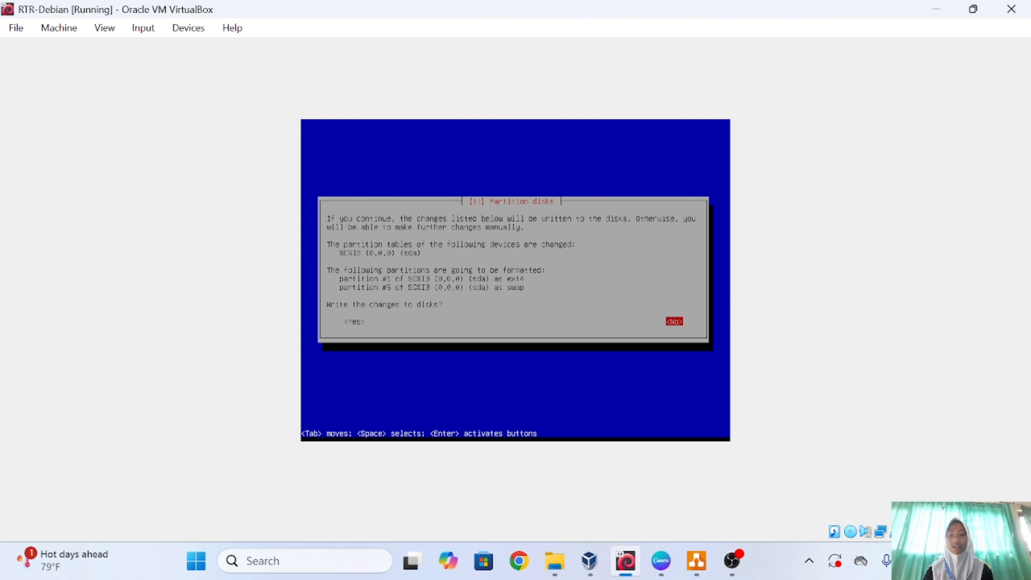
{"action": "key", "text": "Tab"}
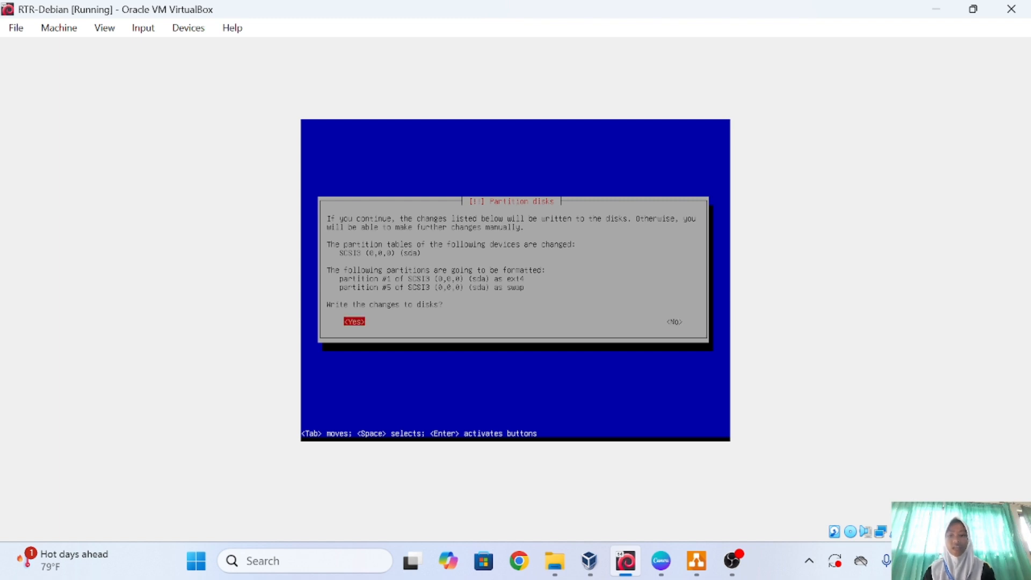
{"action": "key", "text": "Return"}
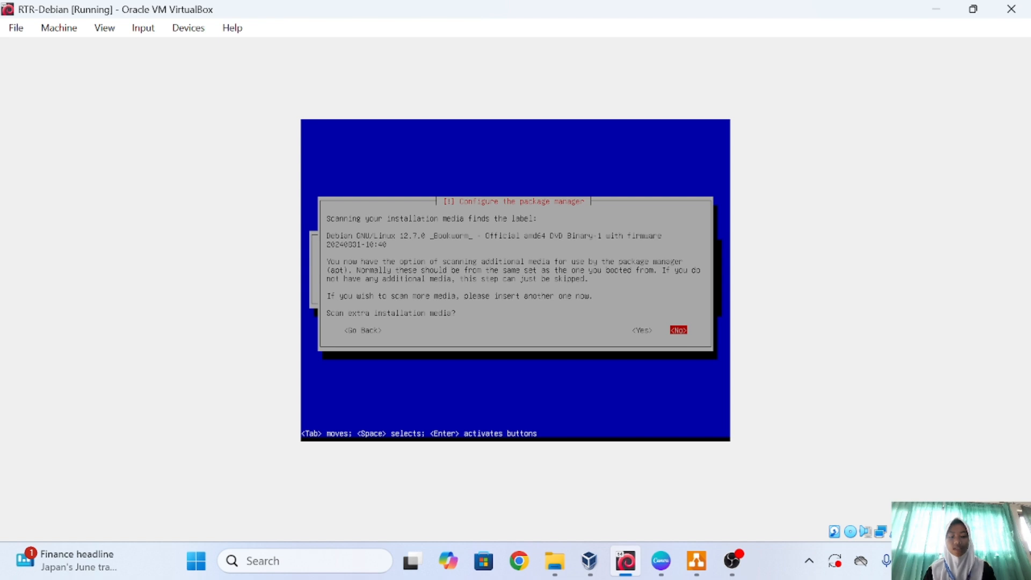
Decline extra media scanning, a network mirror, and the package usage survey.
{"action": "key", "text": "Return"}
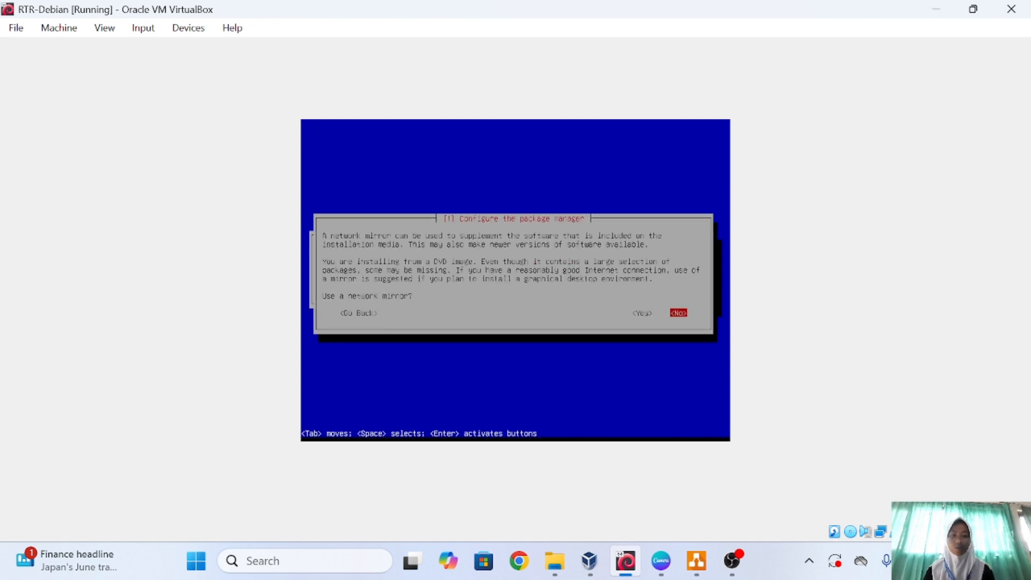
{"action": "key", "text": "Return"}
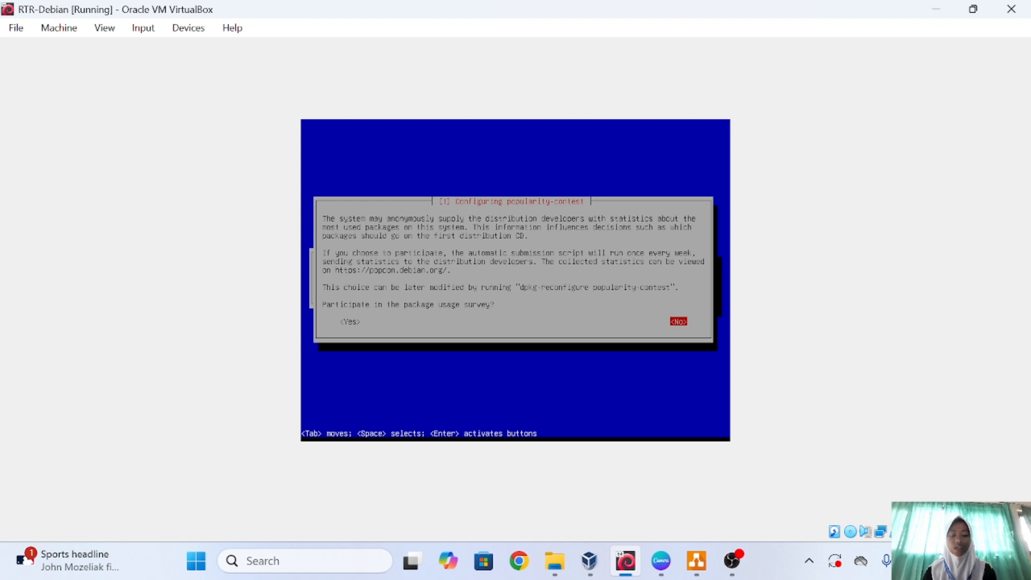
{"action": "key", "text": "Return"}
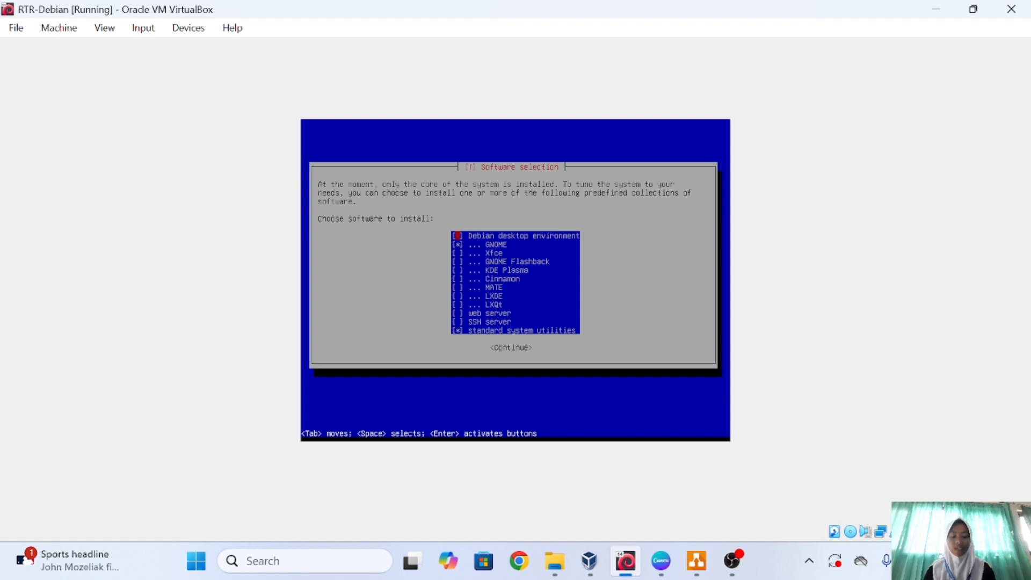
Confirm the software selection with GNOME, SSH server and standard system utilities.
{"action": "key", "text": "Down"}
{"action": "key", "text": "Down"}
{"action": "key", "text": "Down"}
{"action": "key", "text": "Down"}
{"action": "key", "text": "Down"}
{"action": "key", "text": "Down"}
{"action": "key", "text": "Down"}
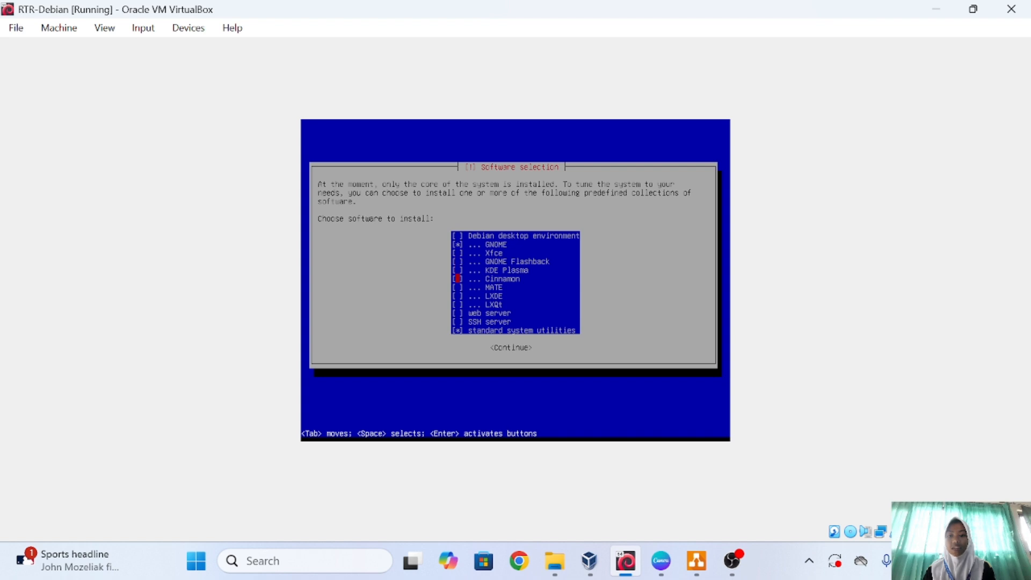
{"action": "key", "text": "Down"}
{"action": "key", "text": "Down"}
{"action": "key", "text": "Down"}
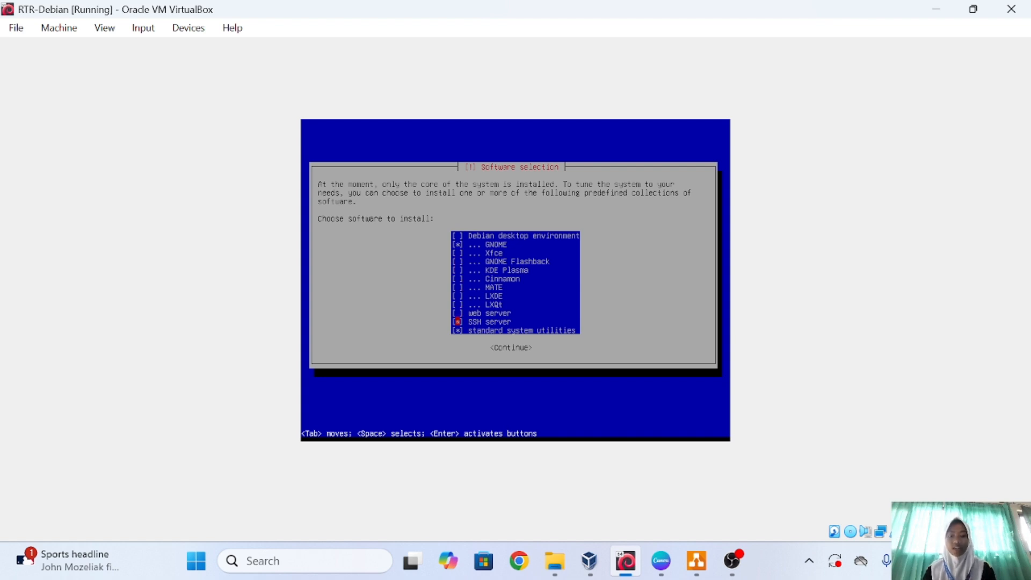
{"action": "key", "text": "Return"}
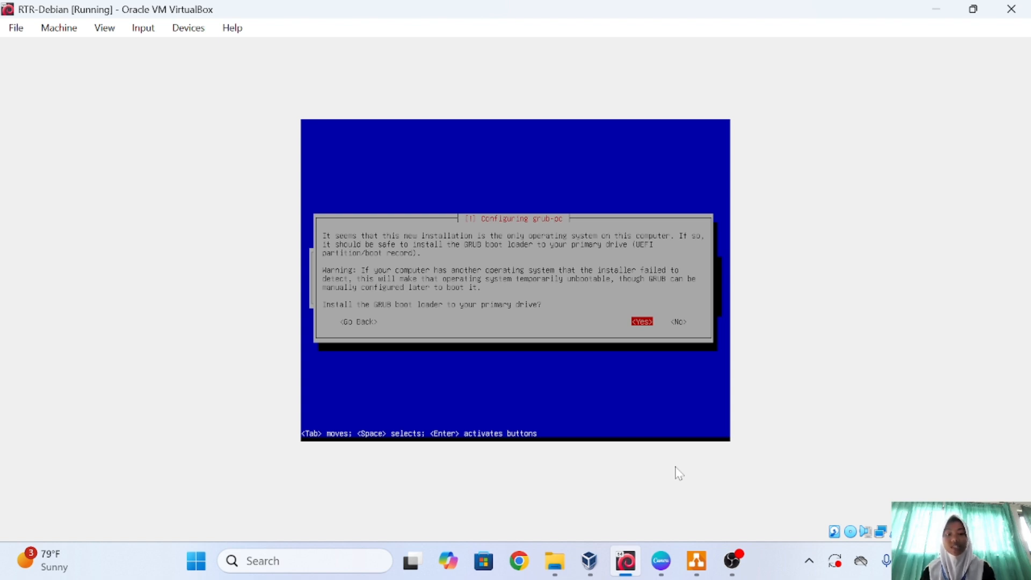
Install GRUB on /dev/sda and finish the installation, rebooting the VM.
{"action": "key", "text": "Return"}
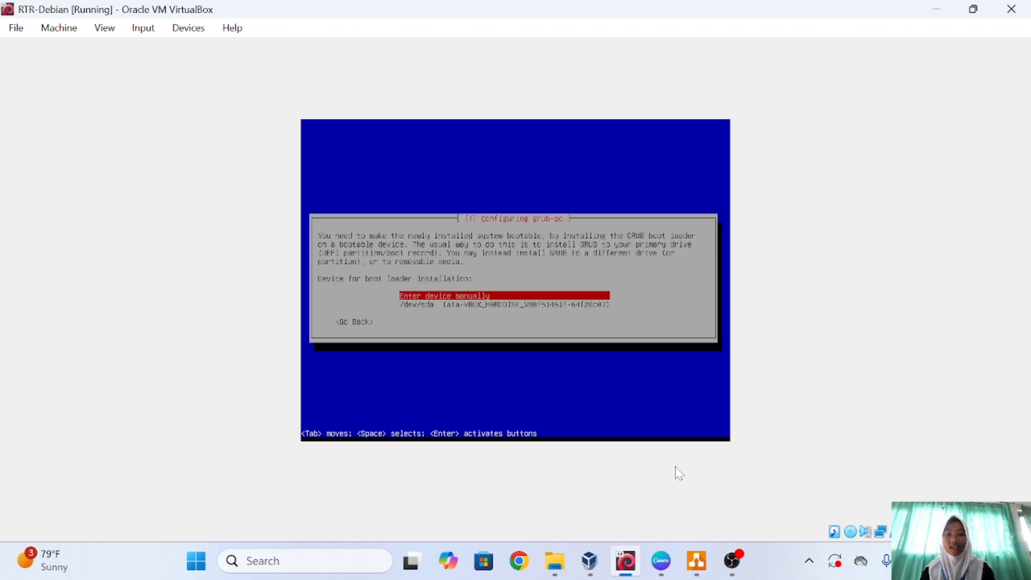
{"action": "key", "text": "Down"}
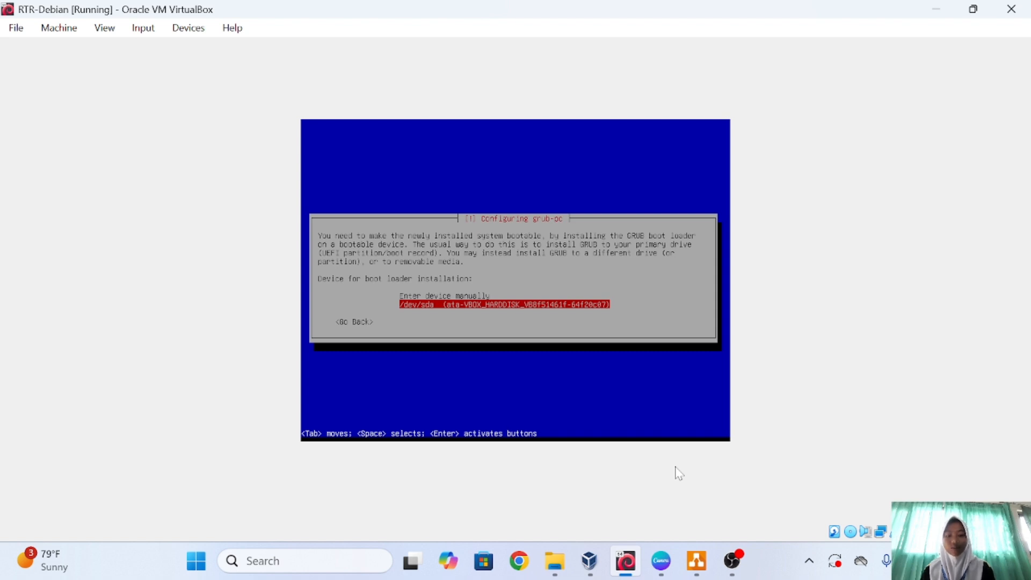
{"action": "key", "text": "Return"}
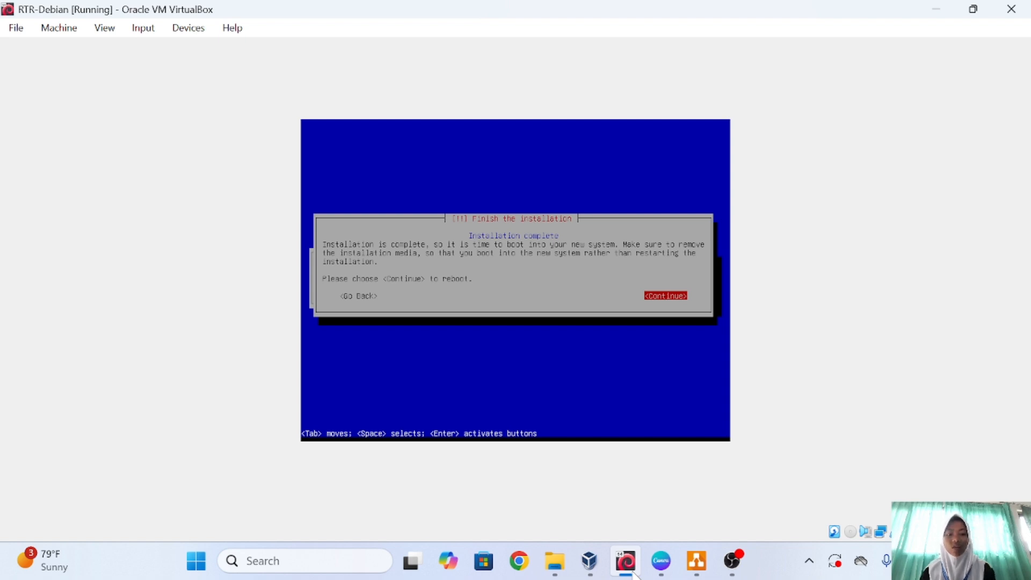
{"action": "key", "text": "Return"}
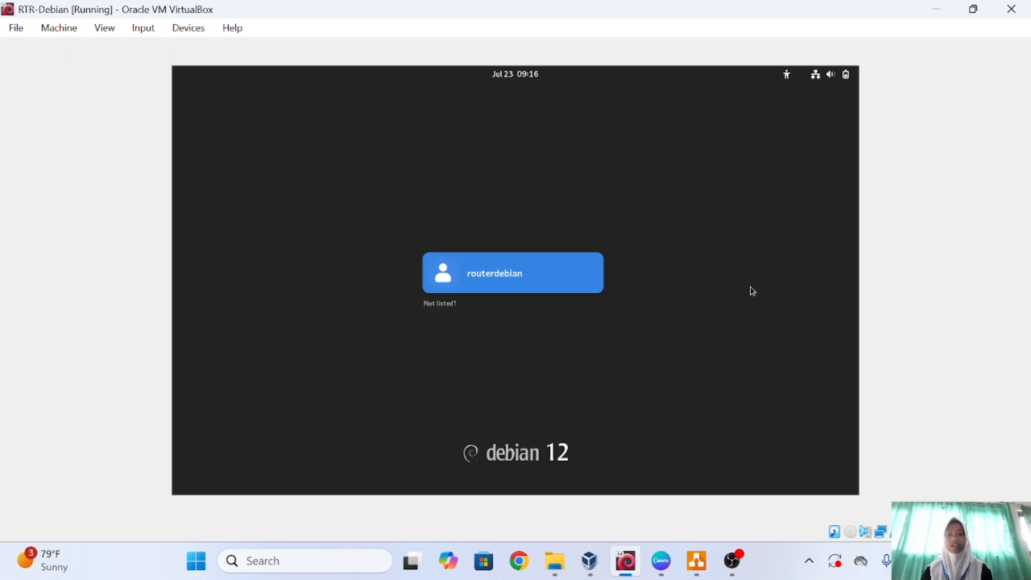
Log in to GNOME as routerdebian and run 'systemctl isolate multi-user.target' in a terminal.
{"action": "left_click", "coordinate": [564, 274]}
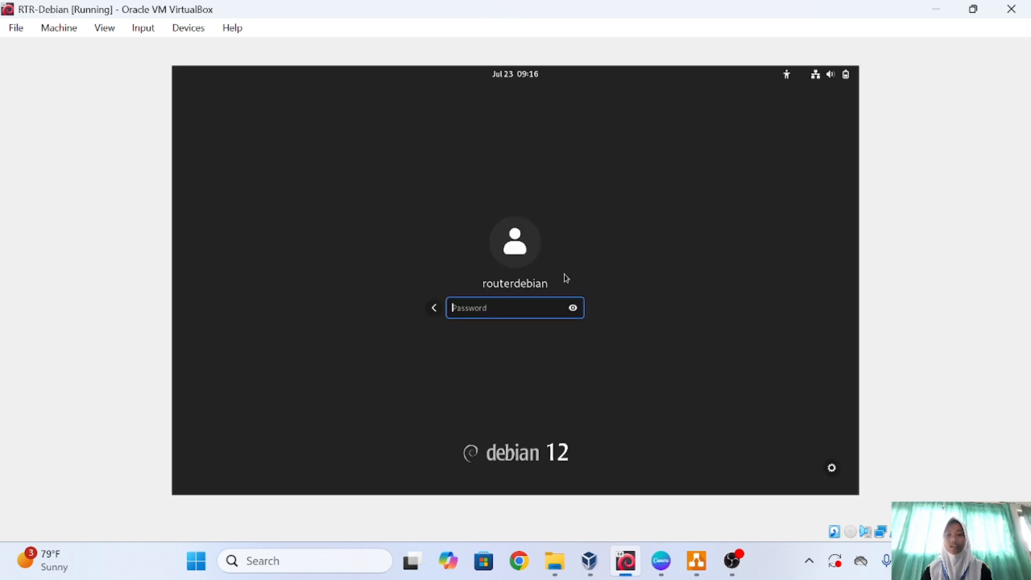
{"action": "type", "text": "1234"}
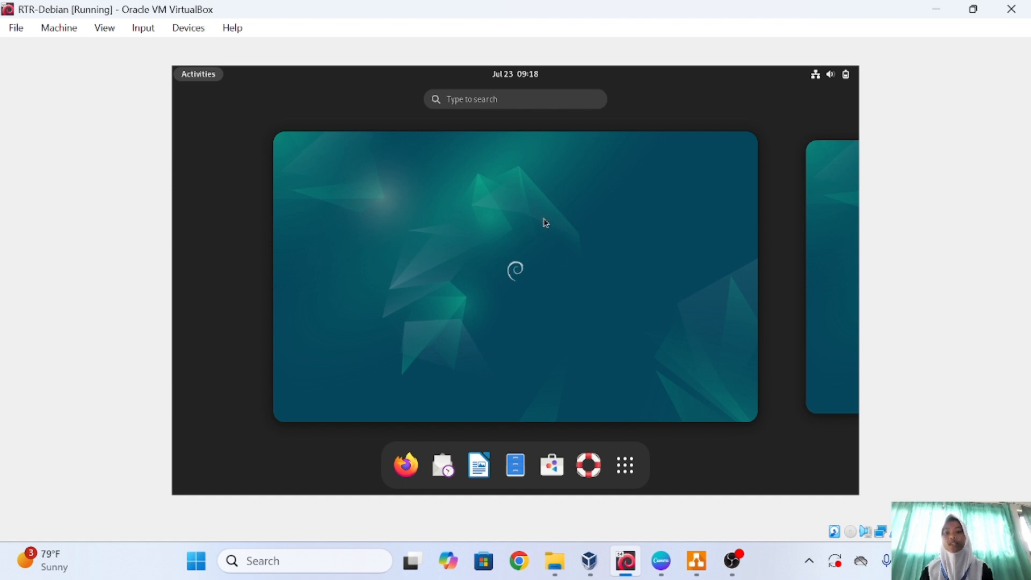
{"action": "left_click", "coordinate": [478, 100]}
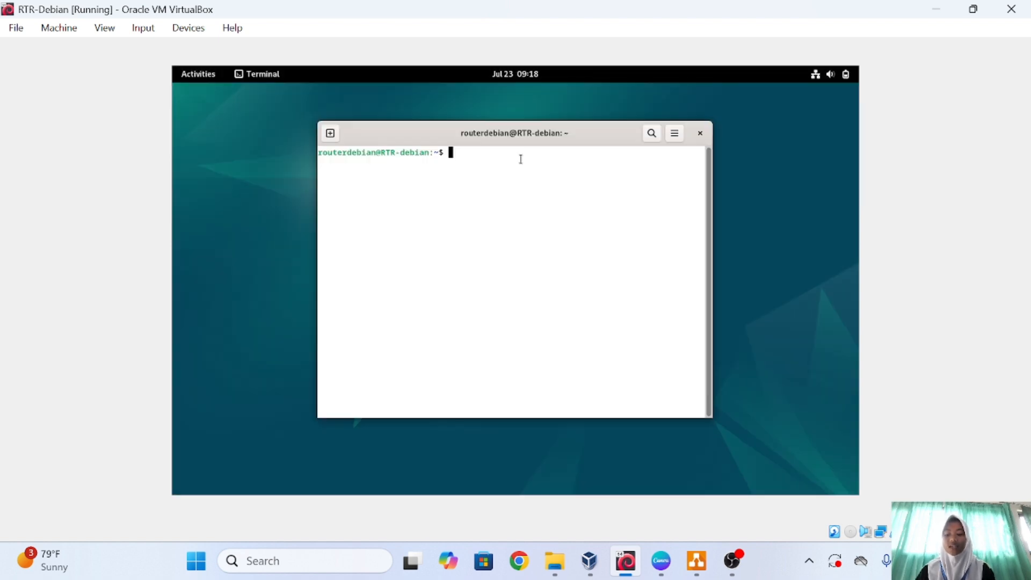
{"action": "type", "text": "sys"}
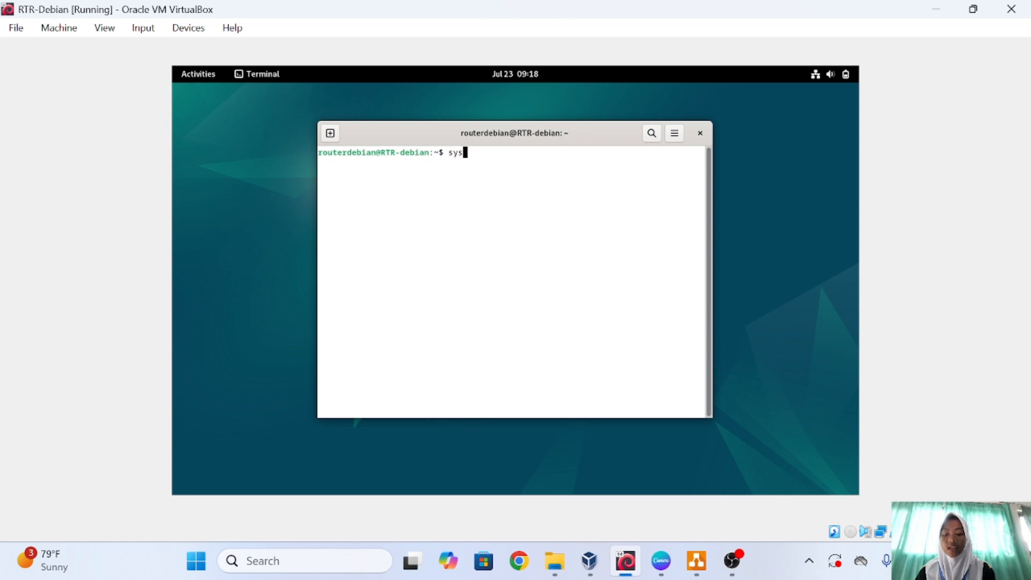
{"action": "type", "text": "temct"}
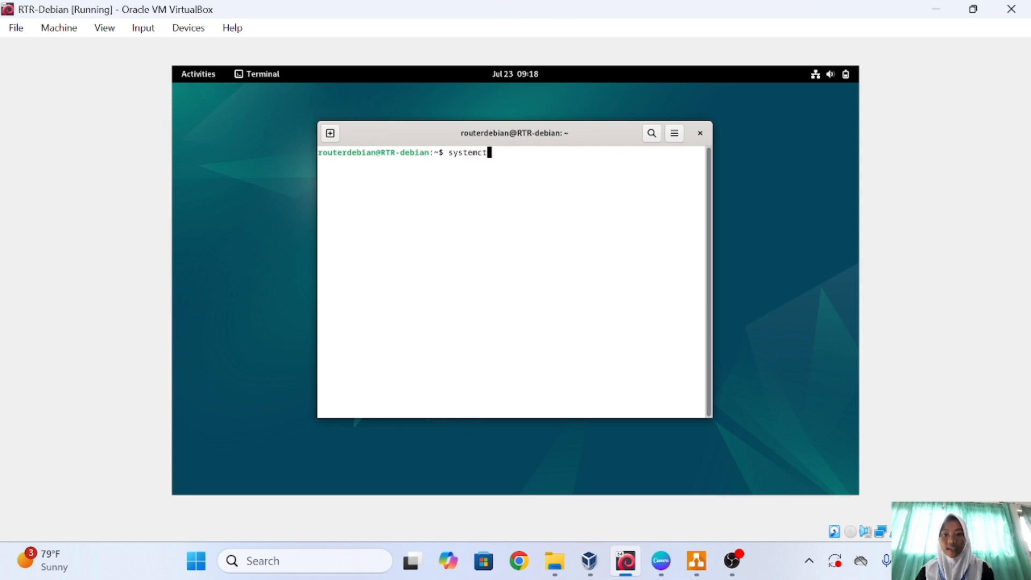
{"action": "type", "text": "l isolate"}
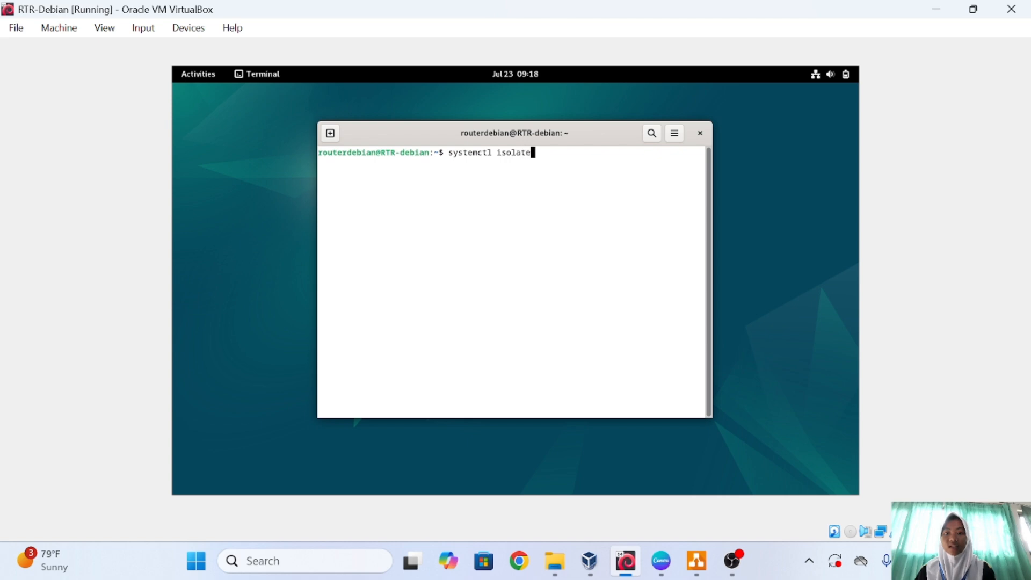
{"action": "type", "text": " multi-"}
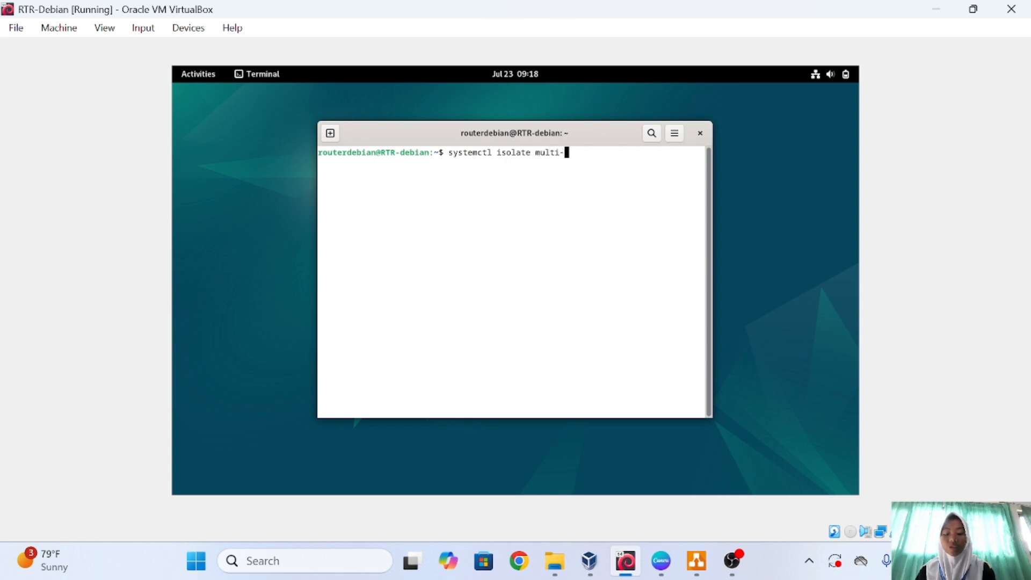
{"action": "type", "text": "user.t"}
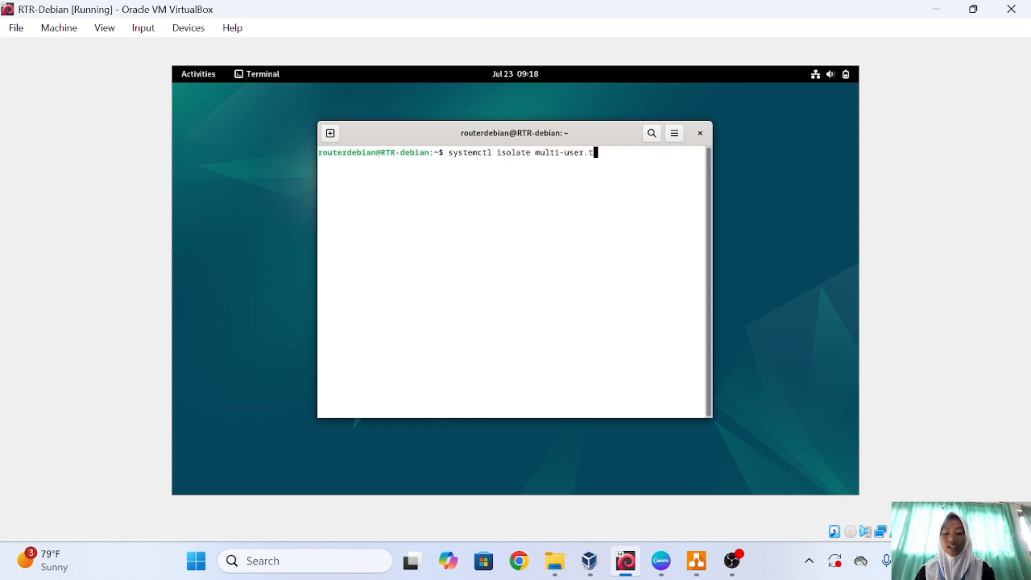
{"action": "type", "text": "arget"}
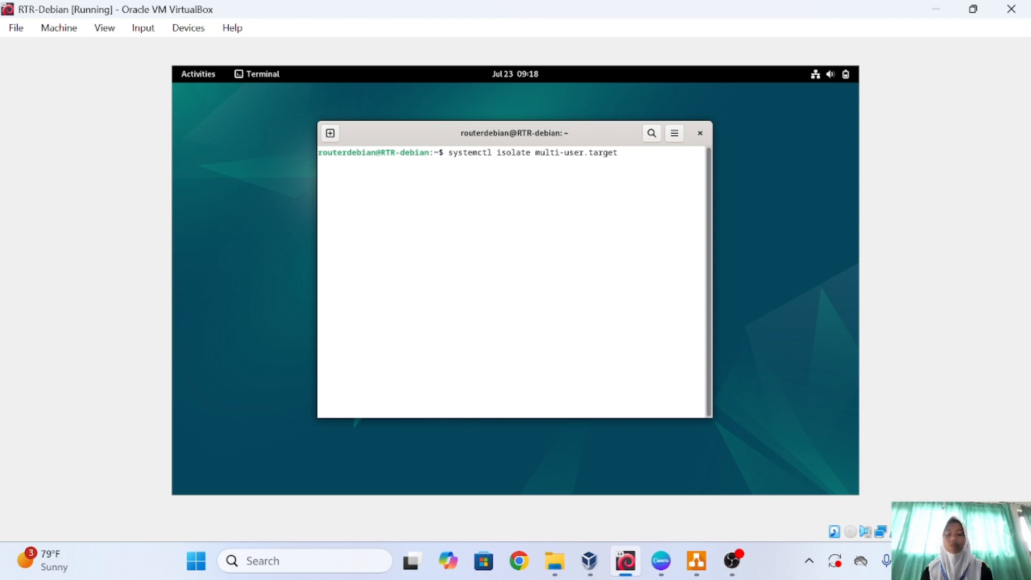
{"action": "key", "text": "Return"}
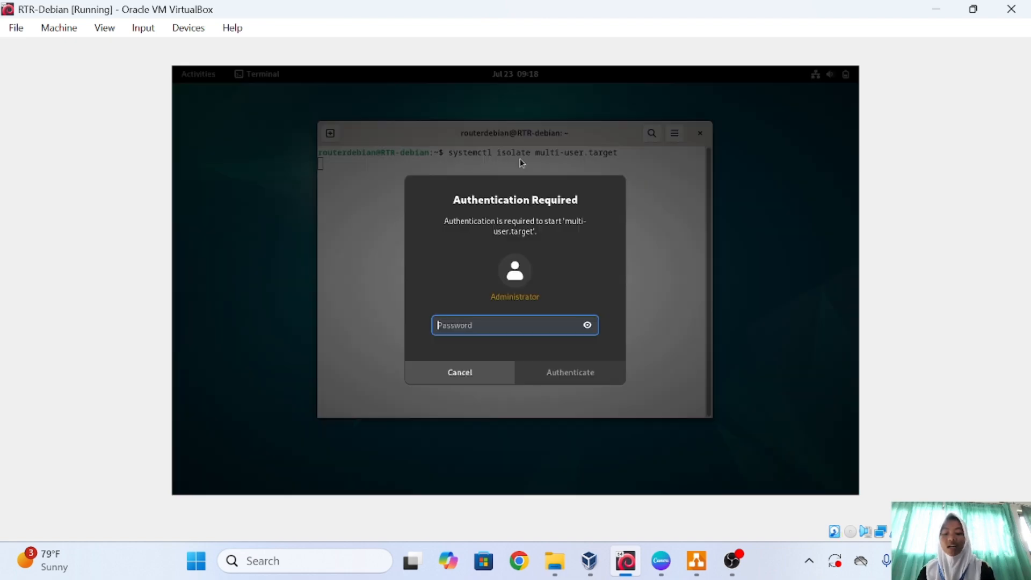
Authenticate with the admin password, then log in as routerdebian at the tty1 console.
{"action": "type", "text": "****"}
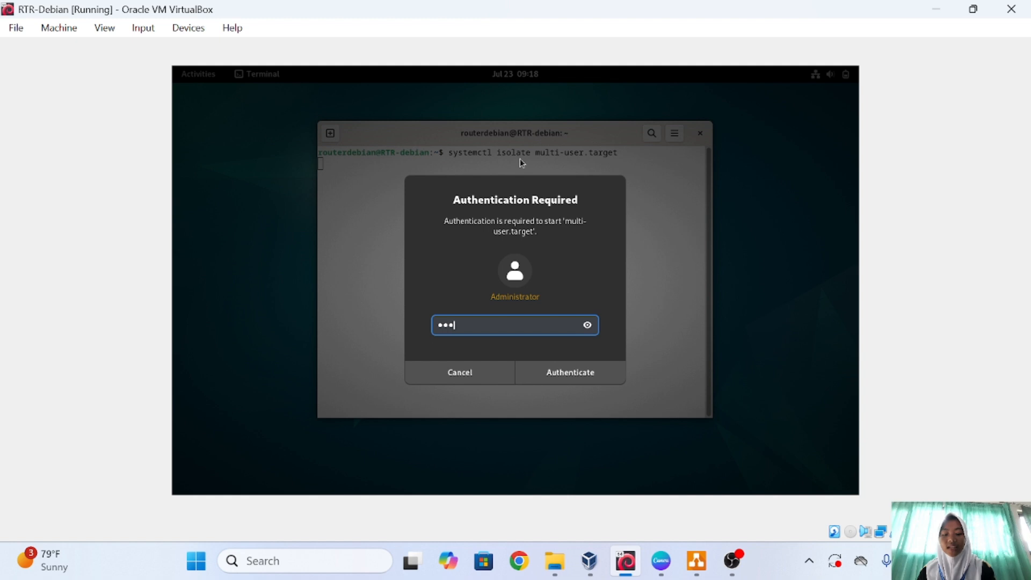
{"action": "key", "text": "Return"}
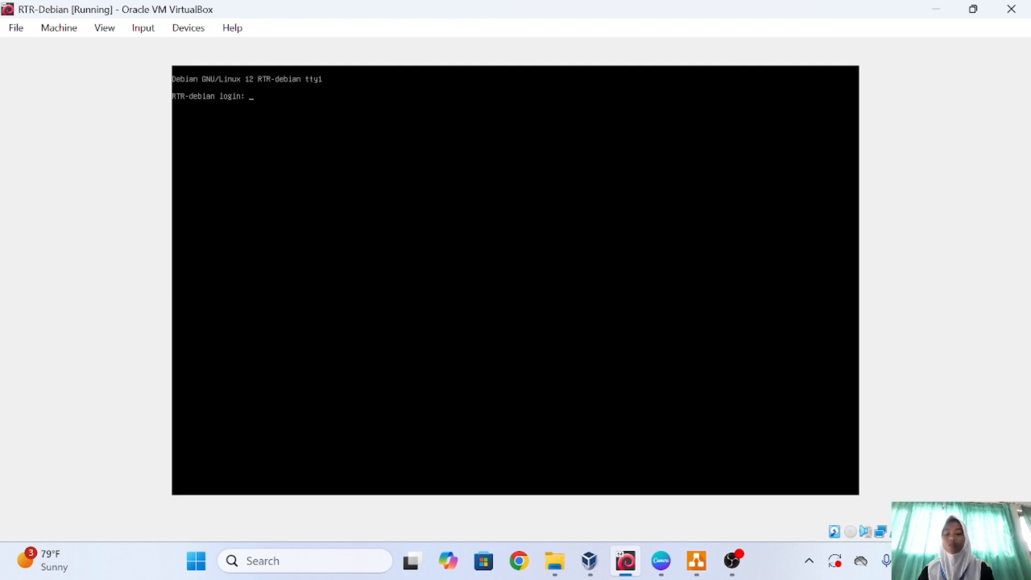
{"action": "type", "text": "route"}
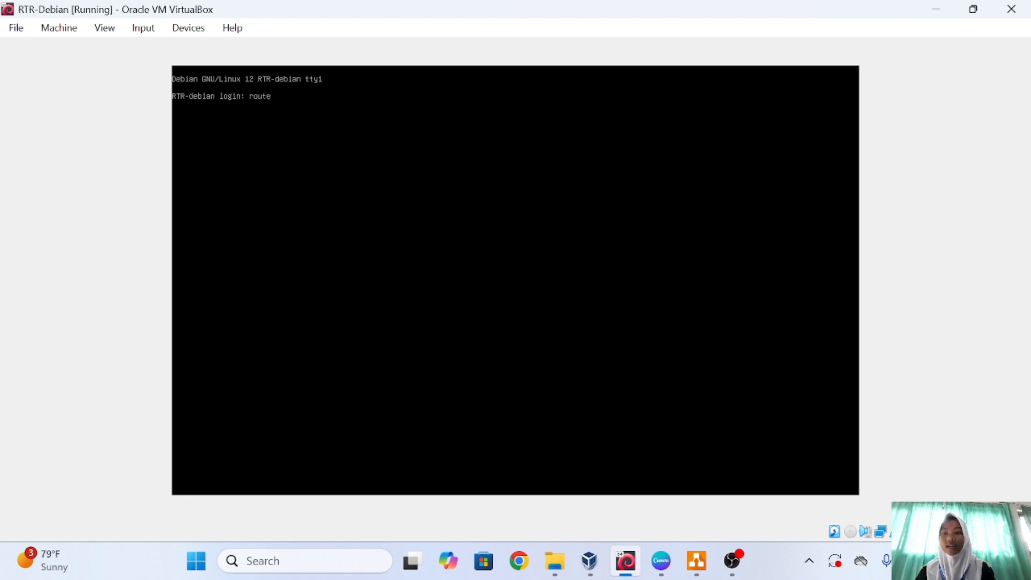
{"action": "type", "text": "rdebian"}
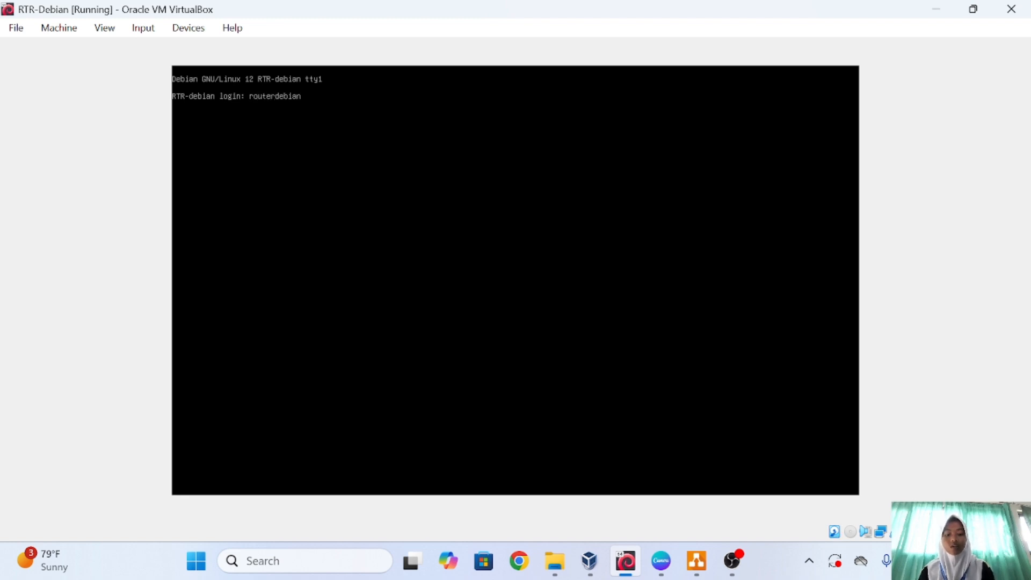
{"action": "key", "text": "Return"}
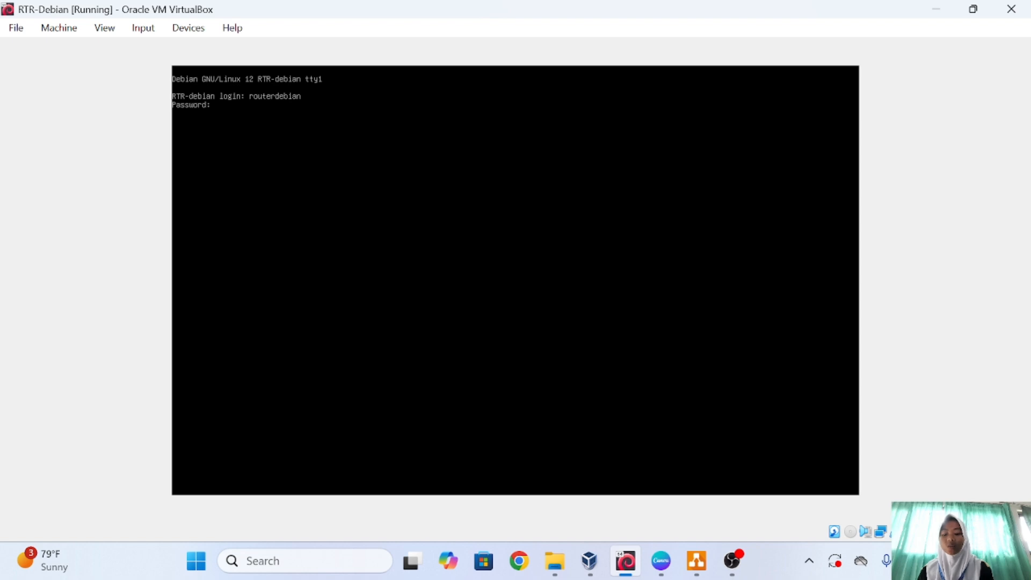
{"action": "key", "text": "Return"}
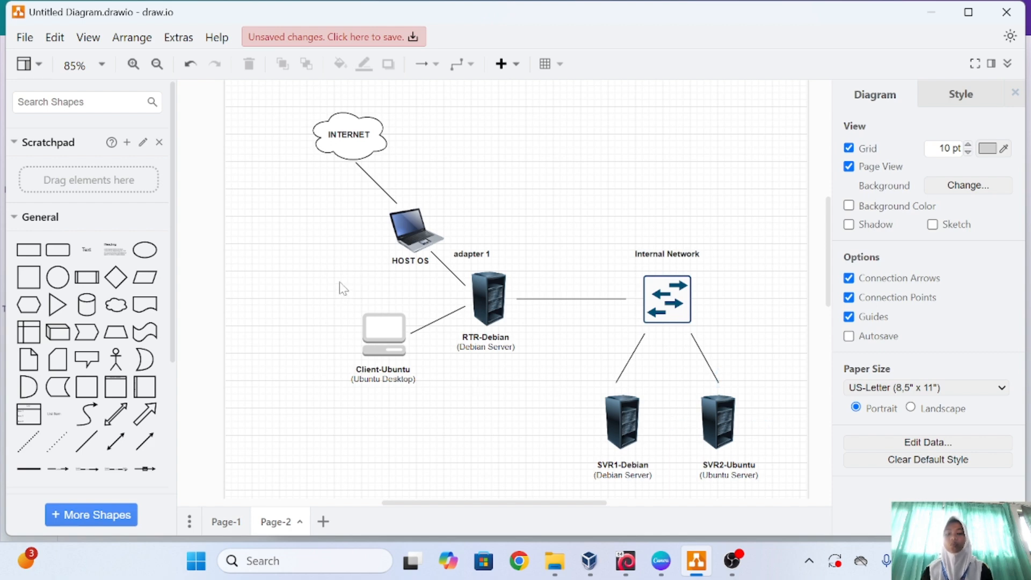
Select the Client-Ubuntu shape in the draw.io topology diagram, then switch to Chrome.
{"action": "left_click", "coordinate": [364, 368]}
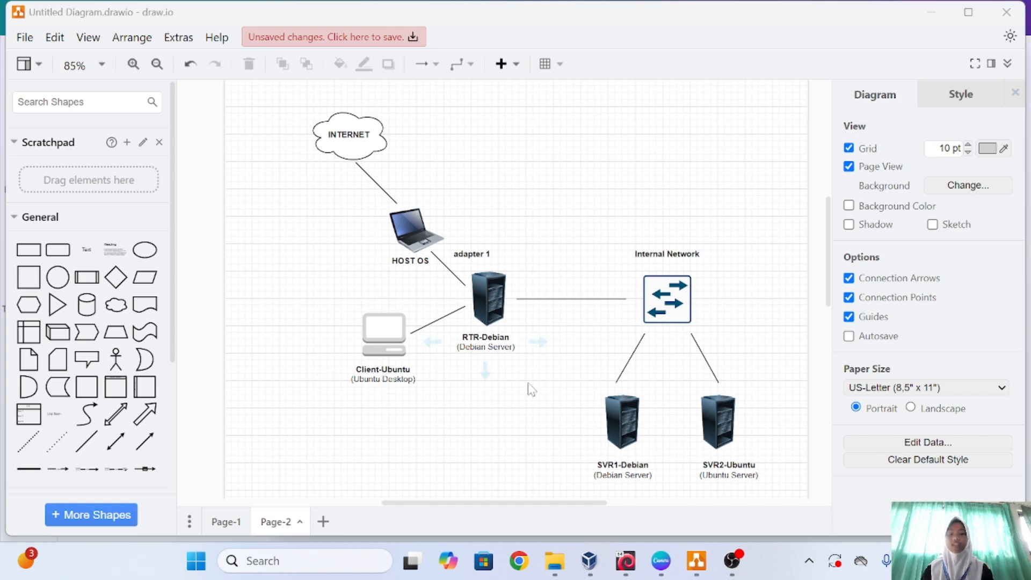
{"action": "left_click", "coordinate": [519, 561]}
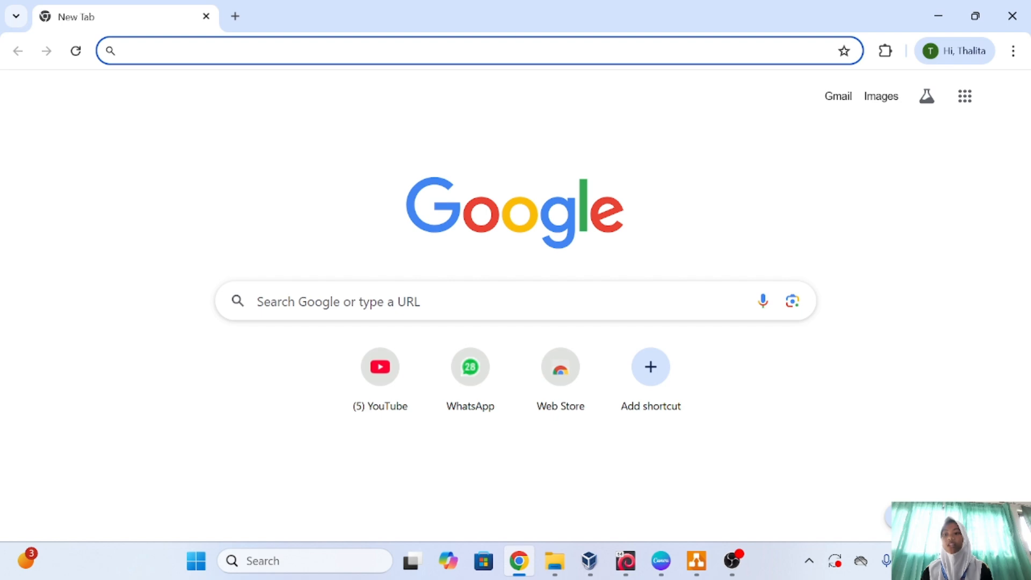
Search Google for 'ubuntu' and skim the results.
{"action": "type", "text": "u"}
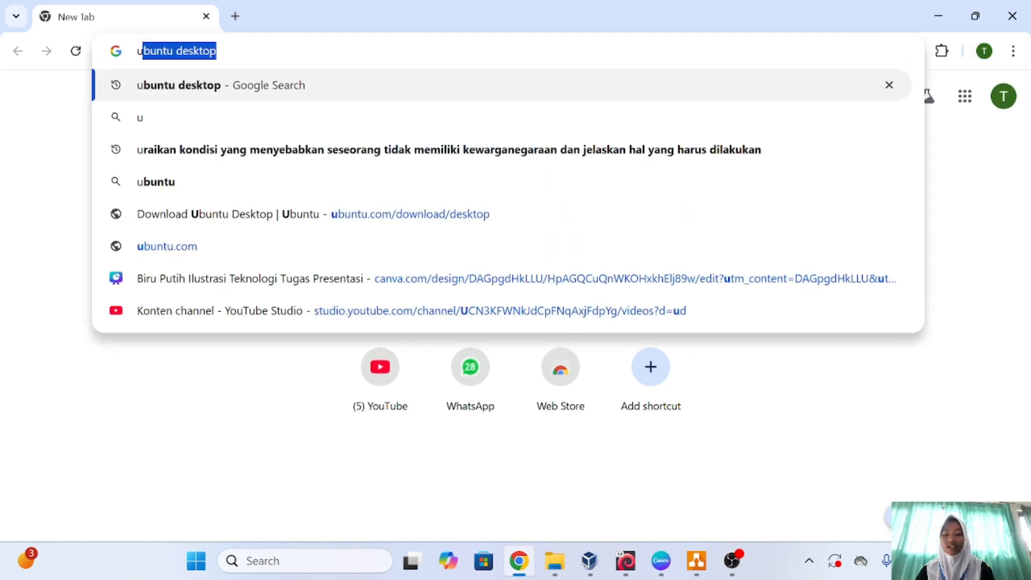
{"action": "type", "text": "buntu"}
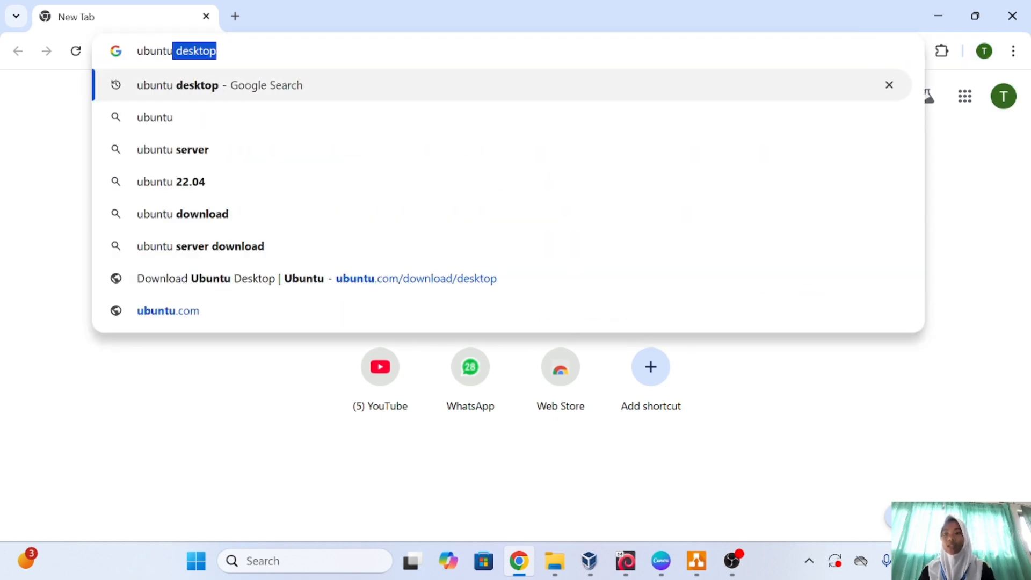
{"action": "key", "text": "Return"}
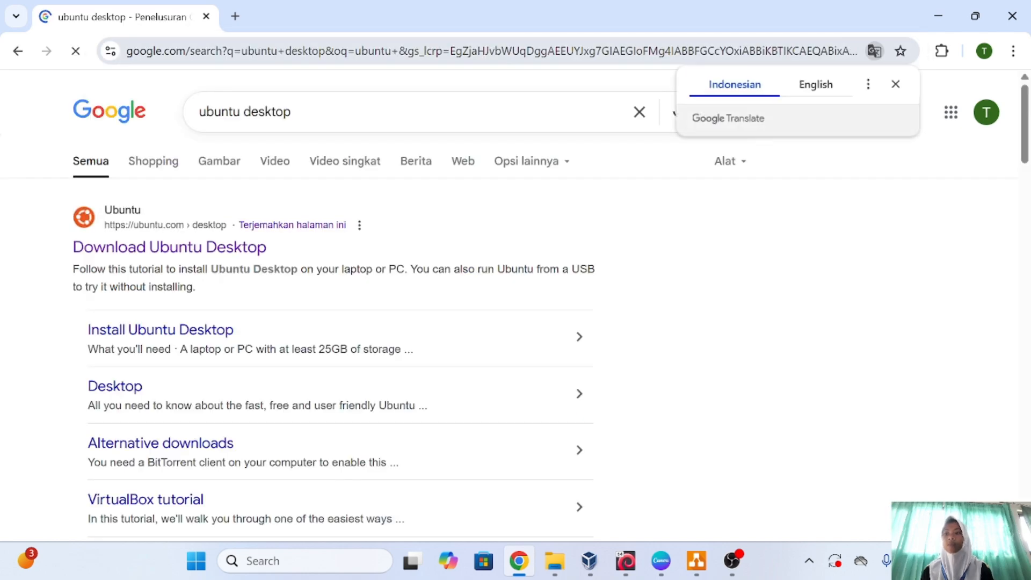
{"action": "scroll", "coordinate": [333, 323], "scroll_direction": "down", "scroll_amount": 5}
{"action": "scroll", "coordinate": [299, 269], "scroll_direction": "up", "scroll_amount": 6}
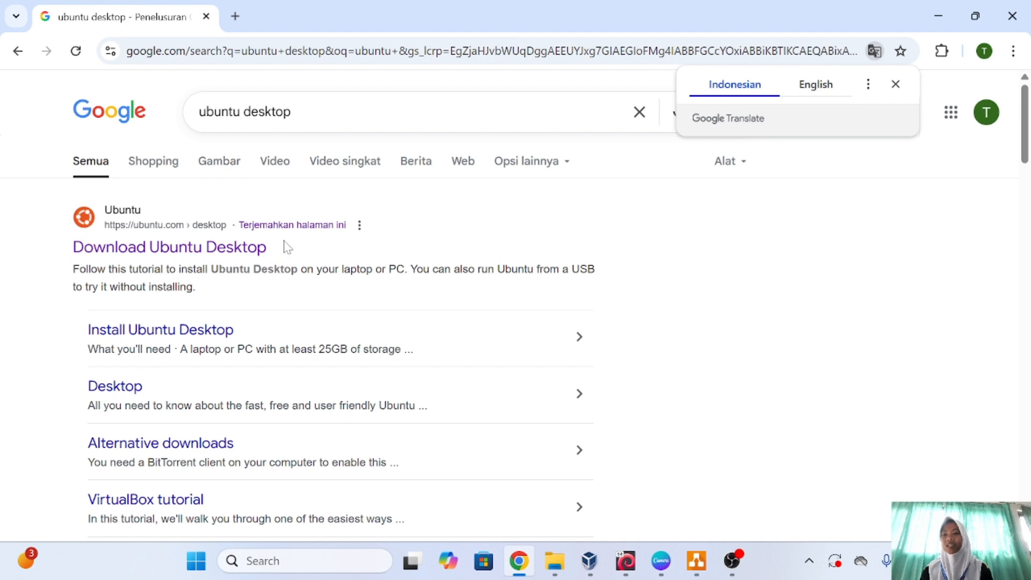
Open the Ubuntu Desktop download page and compare the 25.04 and 24.04.2 LTS releases.
{"action": "left_click", "coordinate": [167, 248]}
{"action": "scroll", "coordinate": [479, 436], "scroll_direction": "down", "scroll_amount": 10}
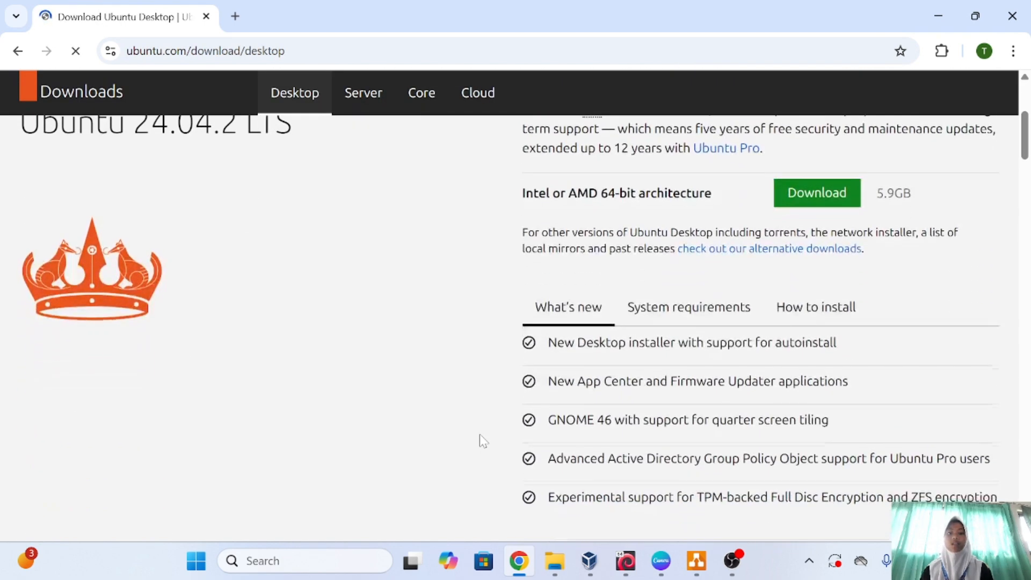
{"action": "scroll", "coordinate": [479, 436], "scroll_direction": "down", "scroll_amount": 8}
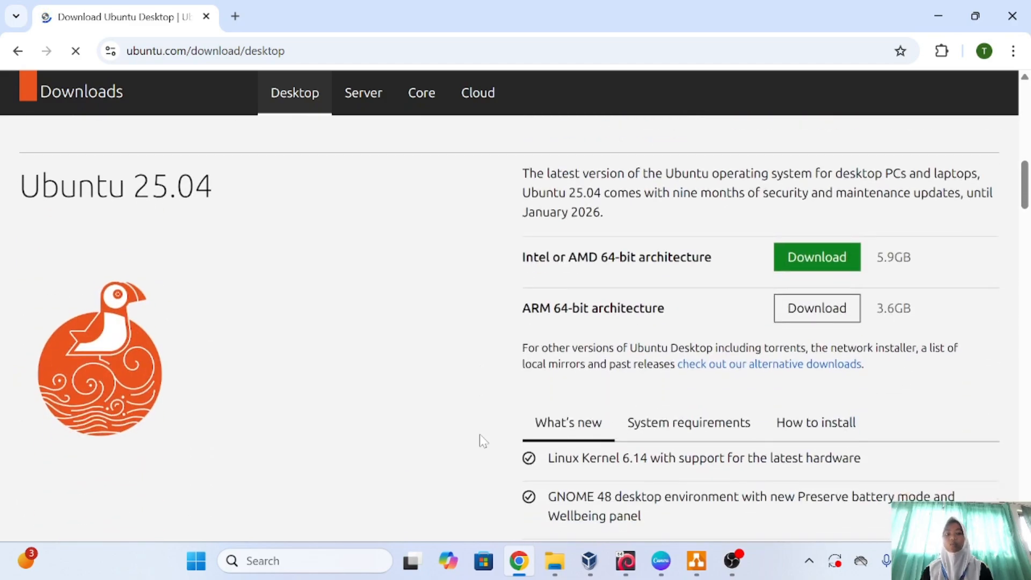
{"action": "scroll", "coordinate": [480, 436], "scroll_direction": "up", "scroll_amount": 3}
{"action": "scroll", "coordinate": [479, 435], "scroll_direction": "up", "scroll_amount": 2}
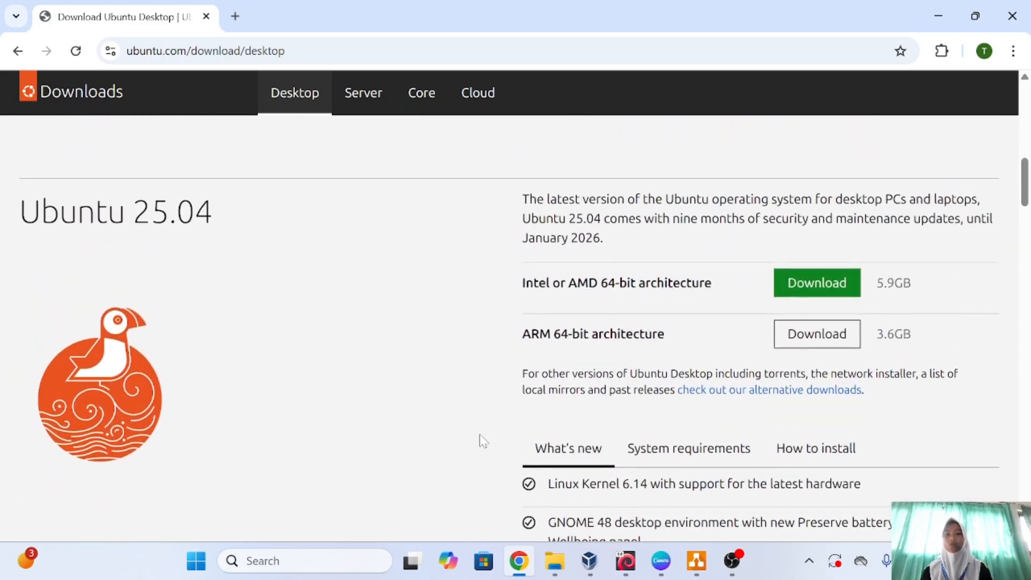
{"action": "scroll", "coordinate": [480, 435], "scroll_direction": "down", "scroll_amount": 14}
{"action": "scroll", "coordinate": [480, 435], "scroll_direction": "up", "scroll_amount": 9}
{"action": "scroll", "coordinate": [479, 435], "scroll_direction": "up", "scroll_amount": 12}
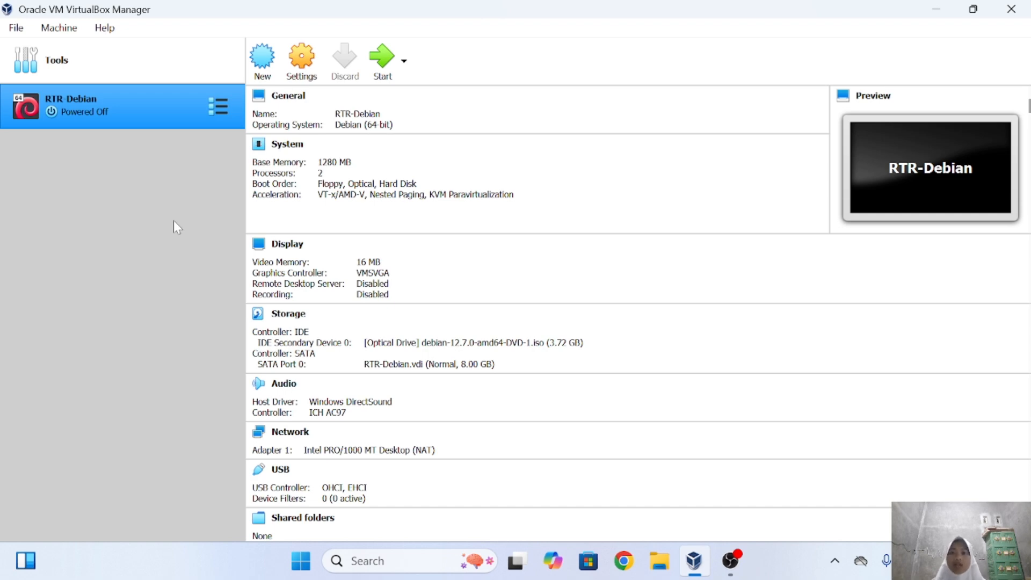
Start a new virtual machine named Client-Ubuntu.
{"action": "left_click", "coordinate": [143, 51]}
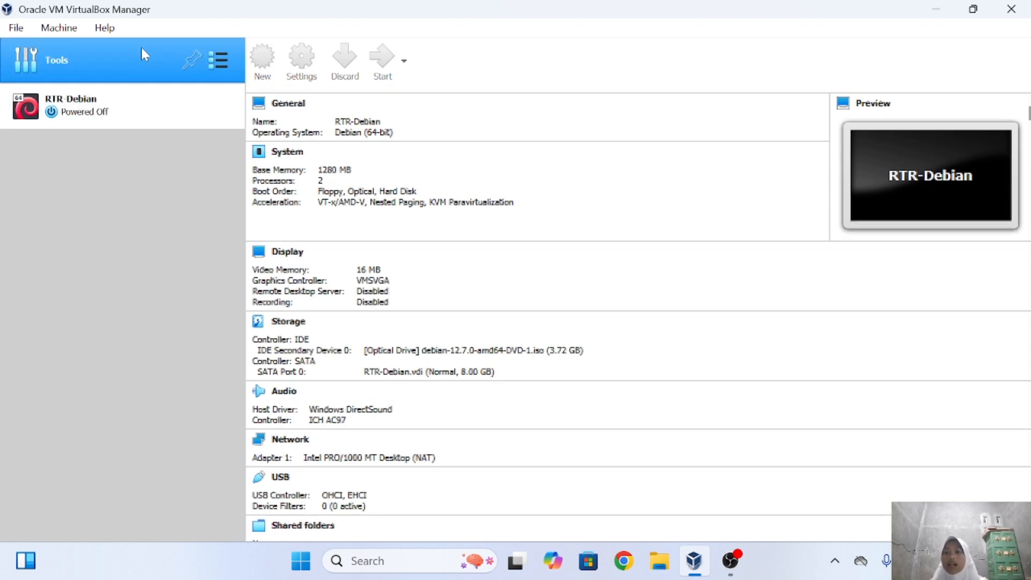
{"action": "left_click", "coordinate": [410, 58]}
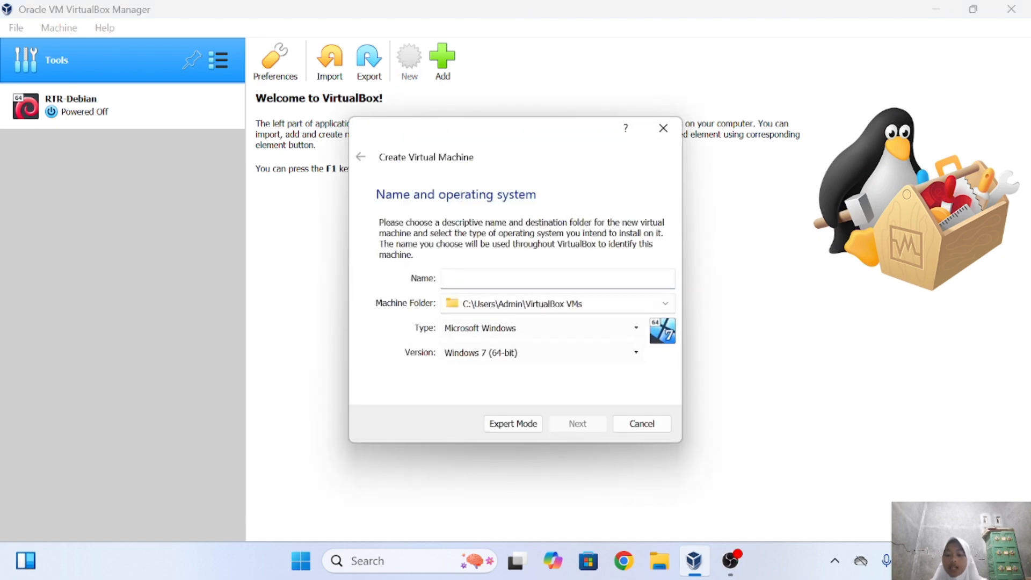
{"action": "key", "text": "Caps_Lock"}
{"action": "type", "text": "C"}
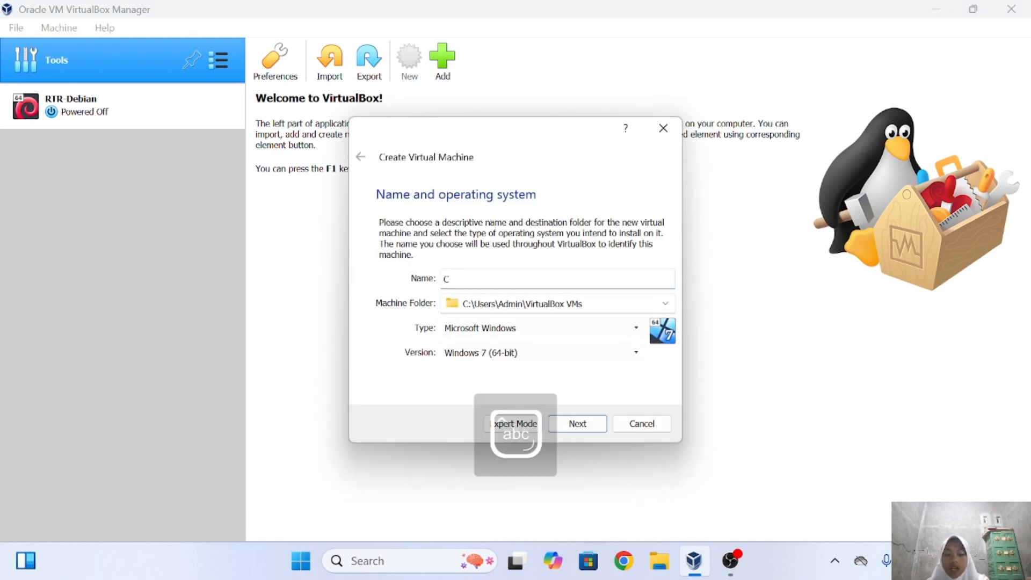
{"action": "type", "text": "lient"}
{"action": "key", "text": "Caps_Lock"}
{"action": "type", "text": "U"}
{"action": "key", "text": "Caps_Lock"}
{"action": "type", "text": "bu"}
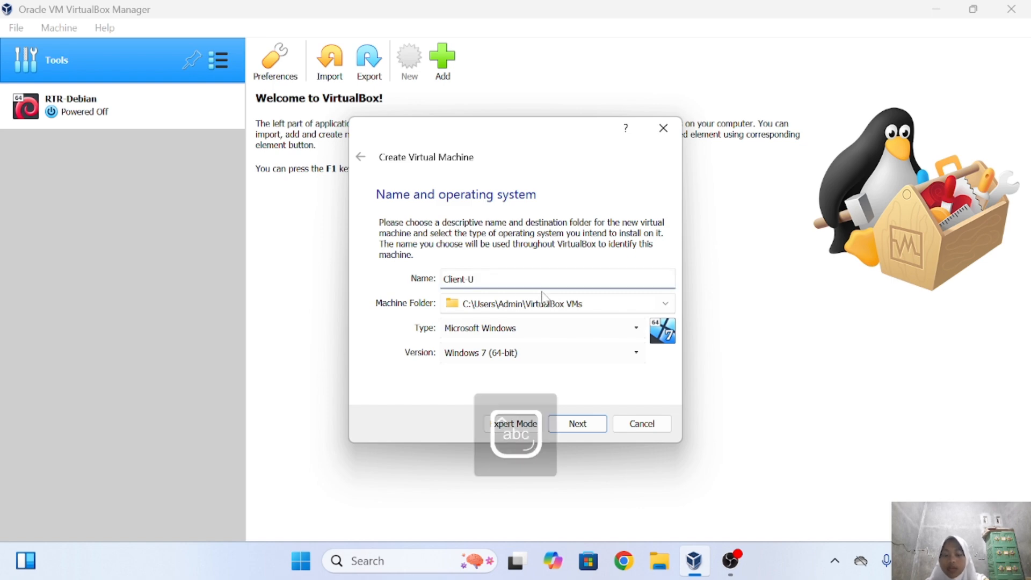
{"action": "type", "text": "ntu"}
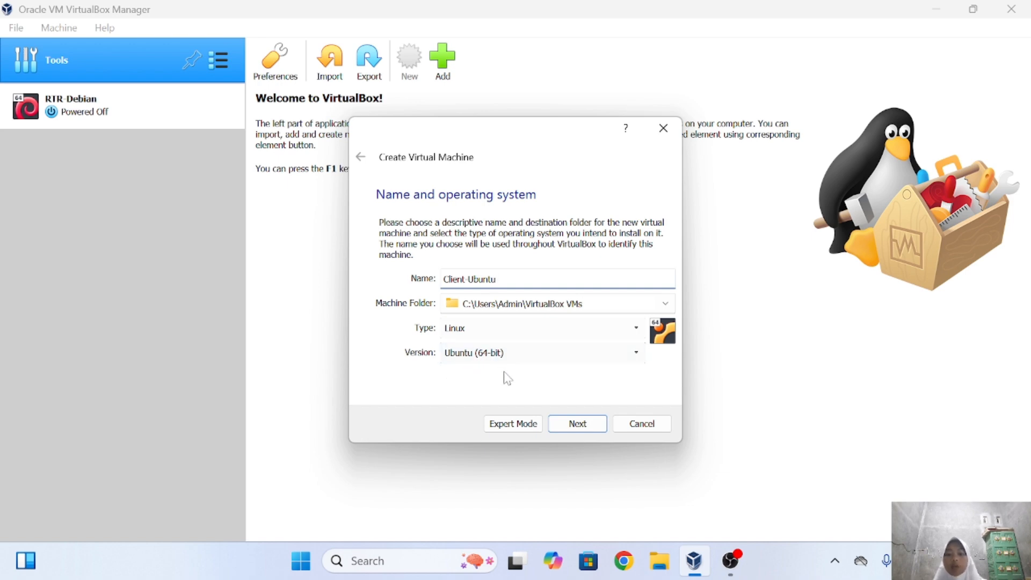
Set the machine folder to D:\LAB SID.
{"action": "left_click", "coordinate": [665, 303]}
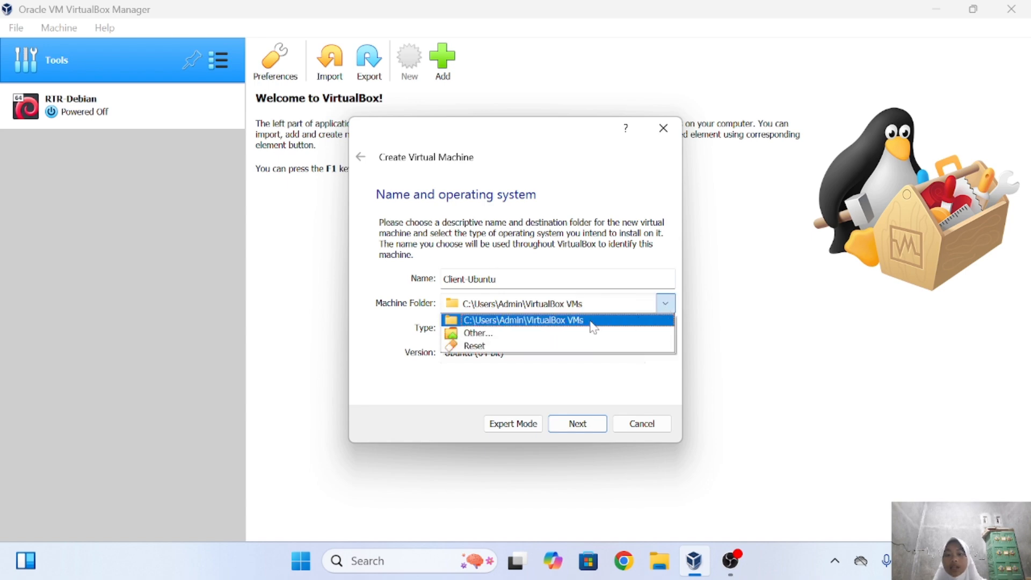
{"action": "left_click", "coordinate": [573, 337]}
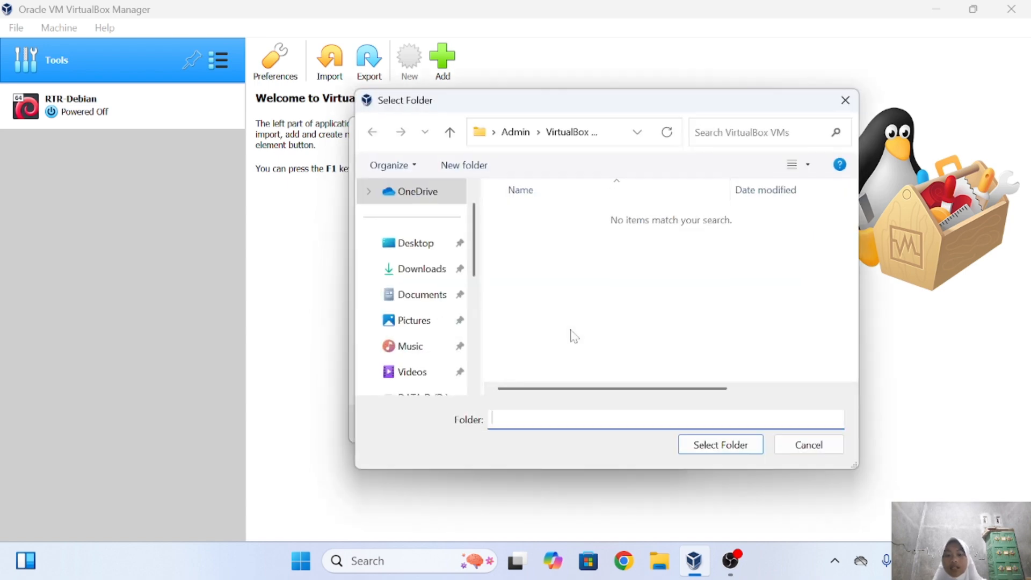
{"action": "scroll", "coordinate": [423, 335], "scroll_direction": "down", "scroll_amount": 5}
{"action": "left_click", "coordinate": [426, 324]}
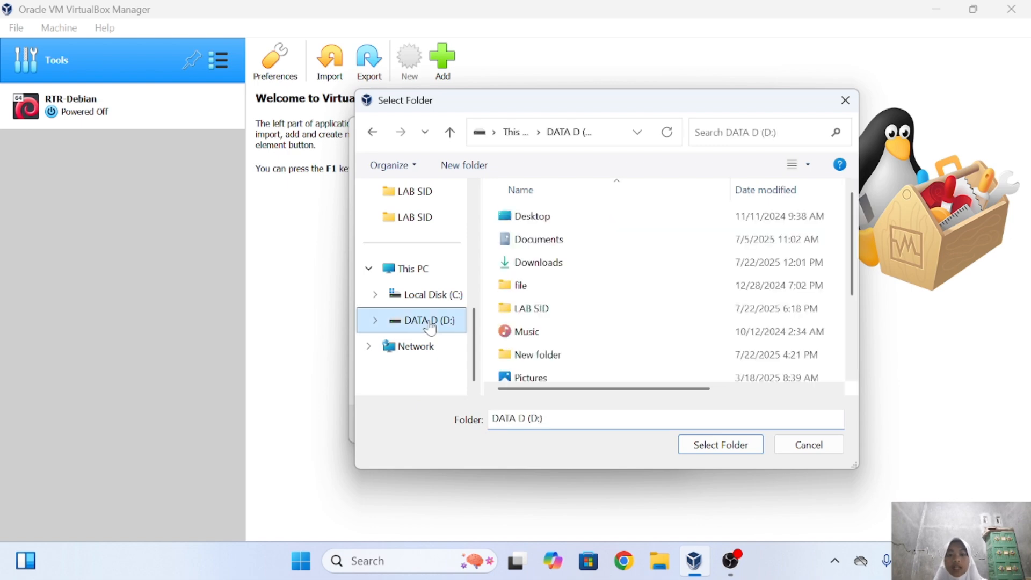
{"action": "left_click", "coordinate": [571, 316]}
{"action": "left_click", "coordinate": [715, 446]}
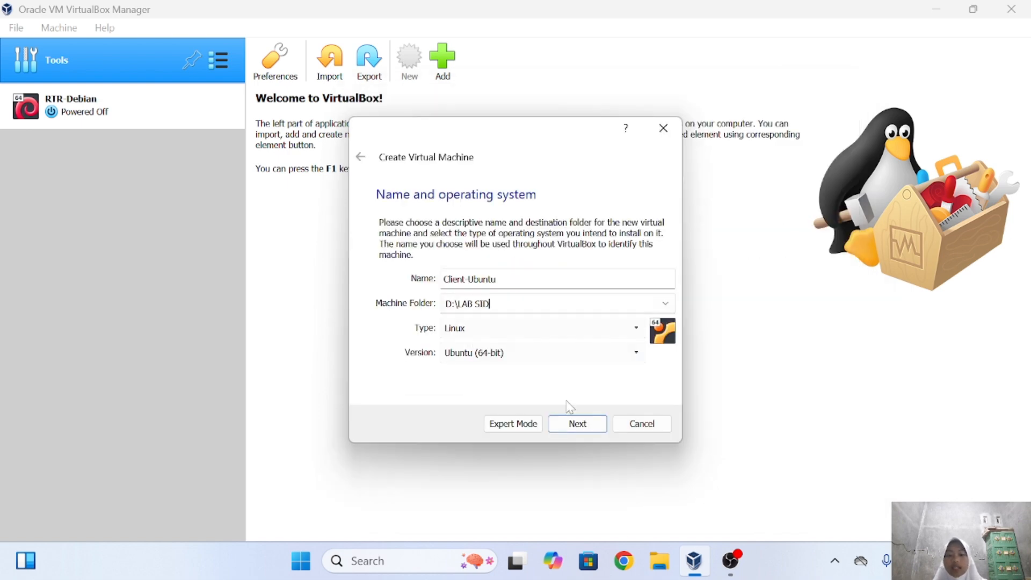
Give it 1280 MB of memory and a dynamically allocated 10 GB VDI disk.
{"action": "left_click", "coordinate": [574, 422]}
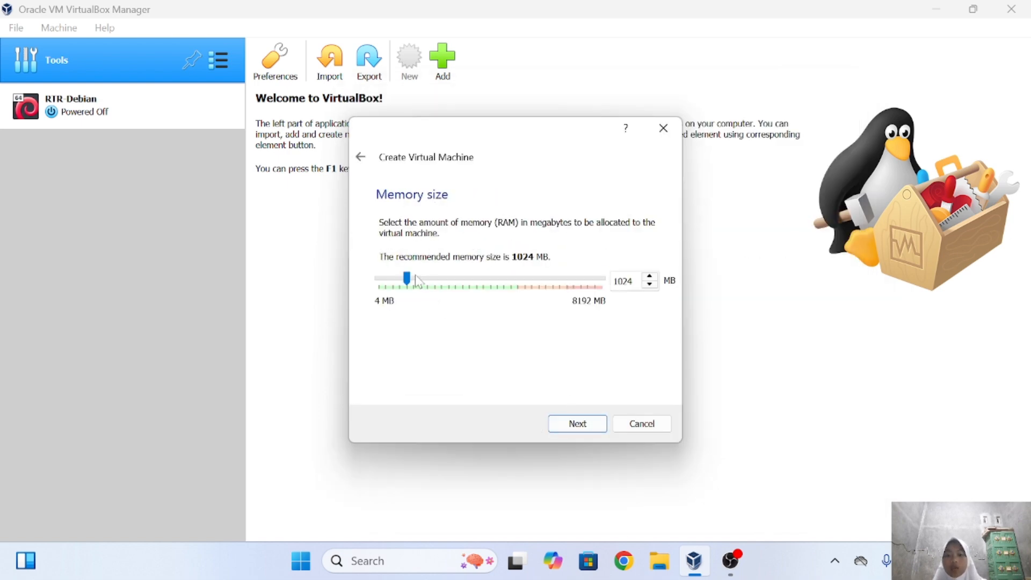
{"action": "left_click", "coordinate": [419, 279]}
{"action": "left_click", "coordinate": [577, 426]}
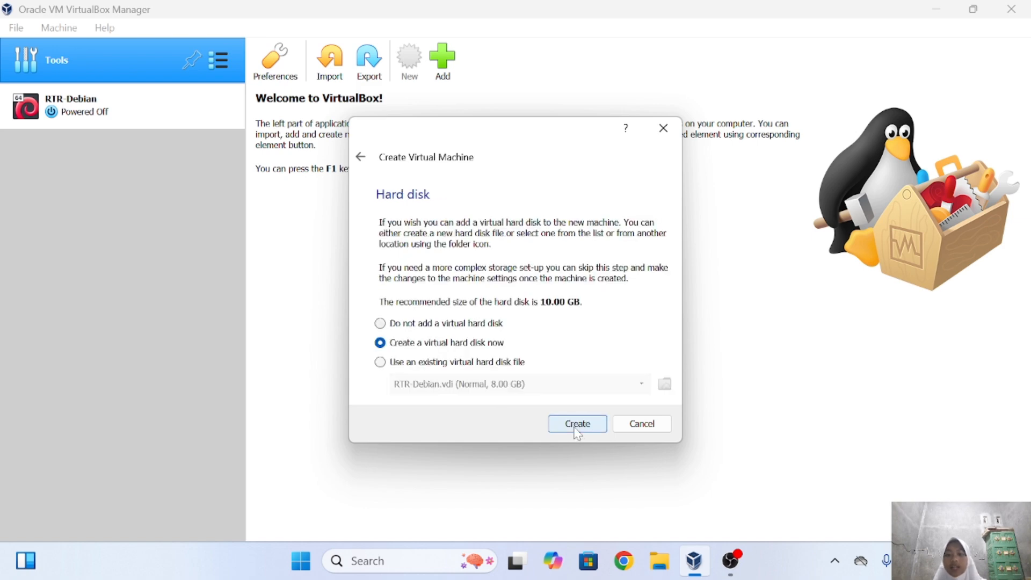
{"action": "left_click", "coordinate": [578, 424]}
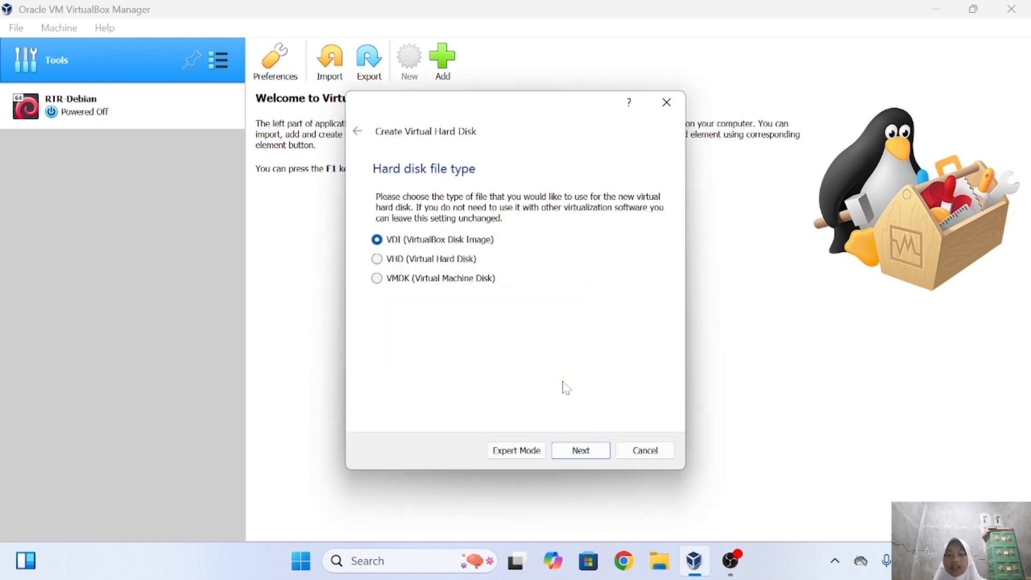
{"action": "left_click", "coordinate": [587, 457]}
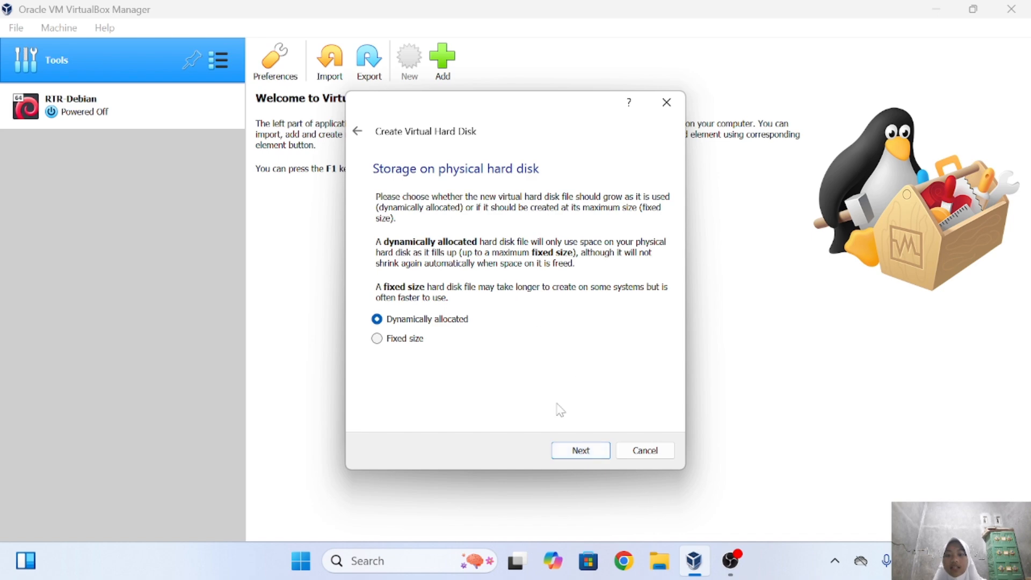
{"action": "left_click", "coordinate": [579, 448]}
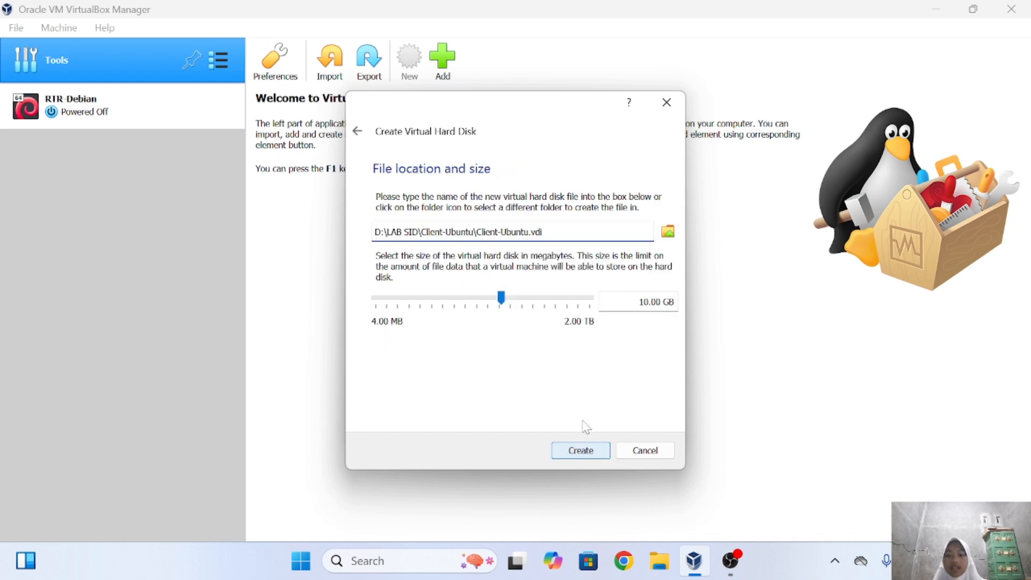
{"action": "left_click", "coordinate": [583, 453]}
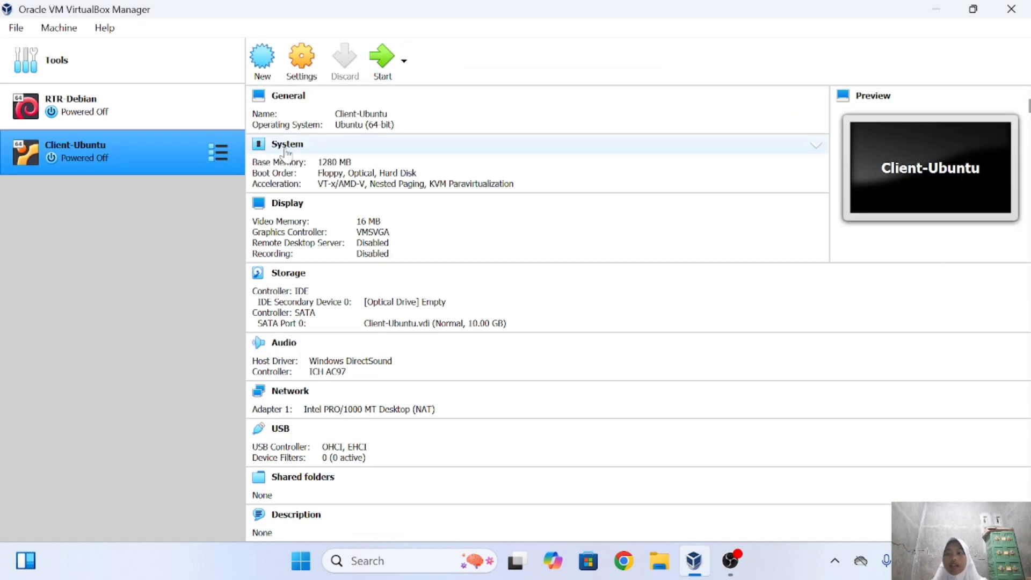
Load ubuntu-18.04.6-desktop-amd64.iso into the empty IDE optical drive in Client-Ubuntu's Storage settings.
{"action": "left_click", "coordinate": [302, 69]}
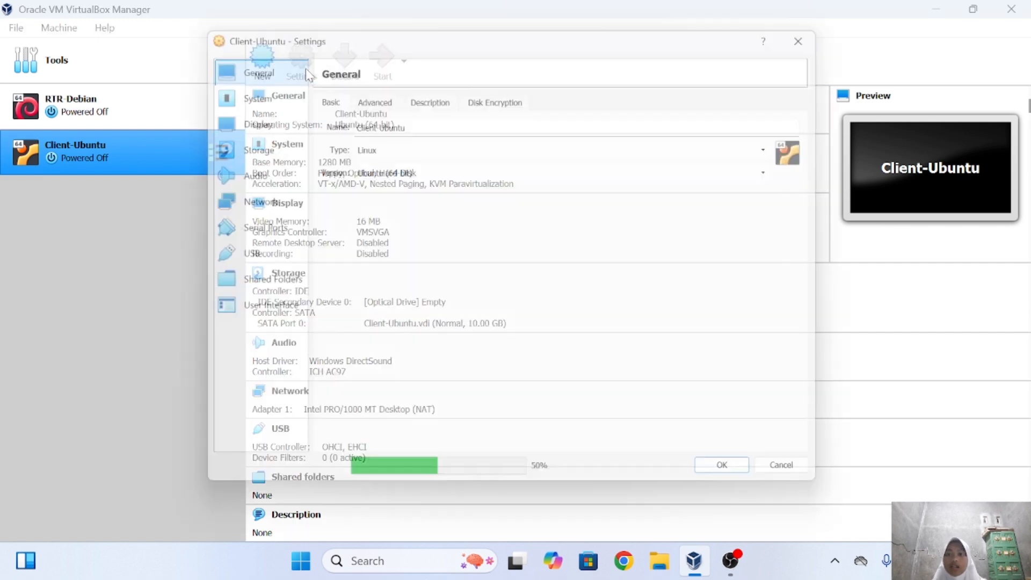
{"action": "left_click", "coordinate": [248, 151]}
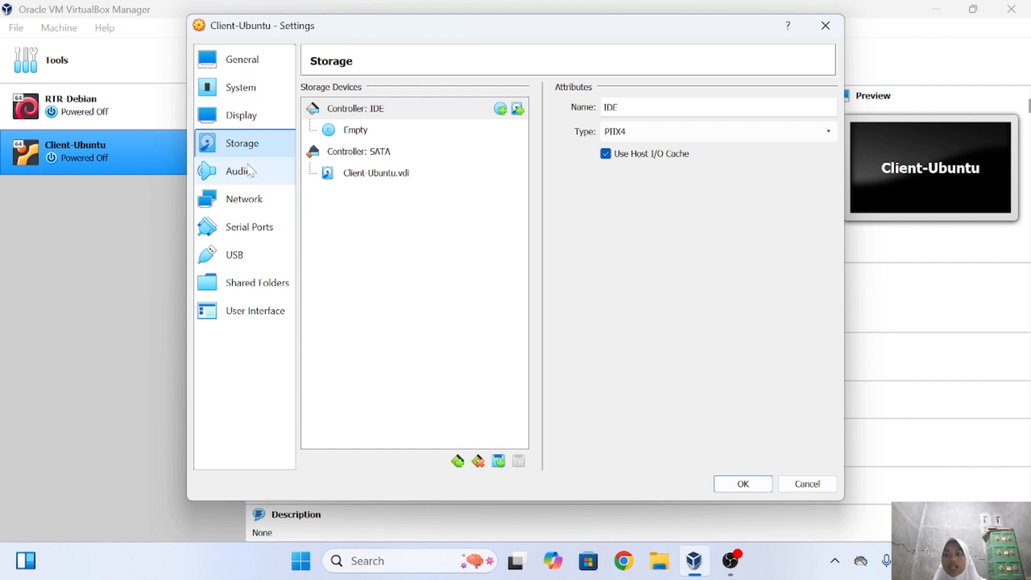
{"action": "left_click", "coordinate": [359, 133]}
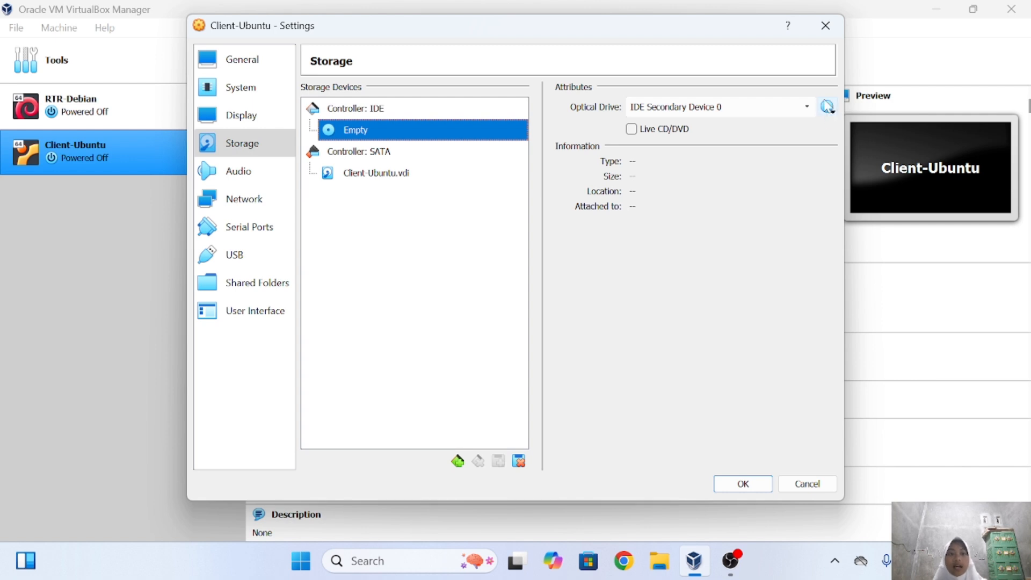
{"action": "left_click", "coordinate": [828, 110]}
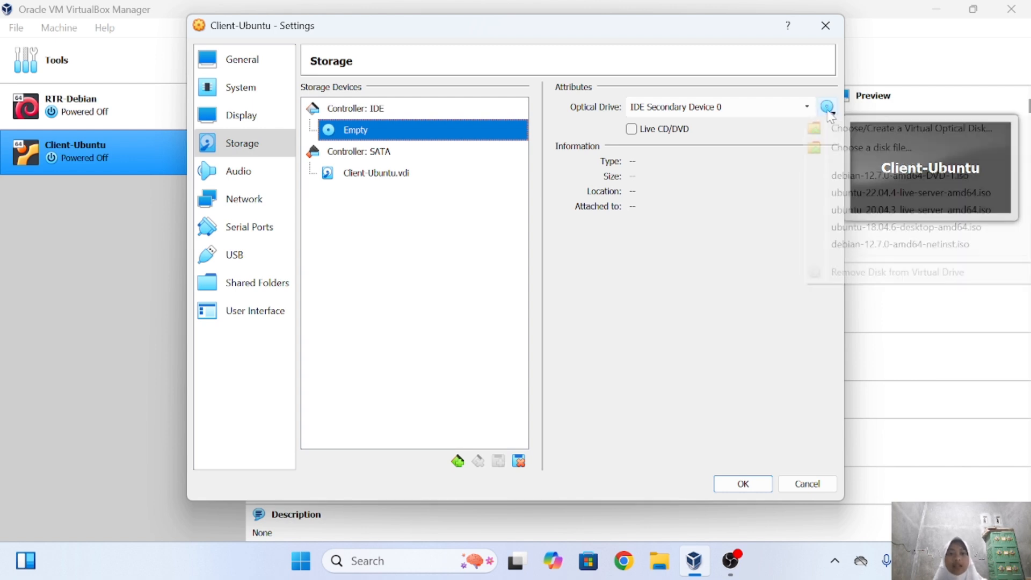
{"action": "left_click", "coordinate": [837, 228]}
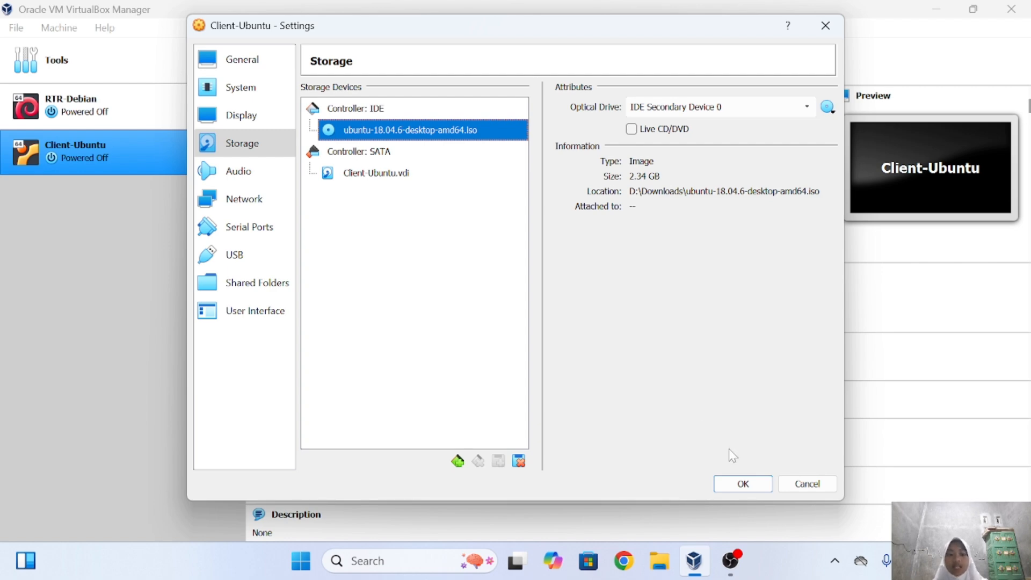
{"action": "left_click", "coordinate": [739, 485]}
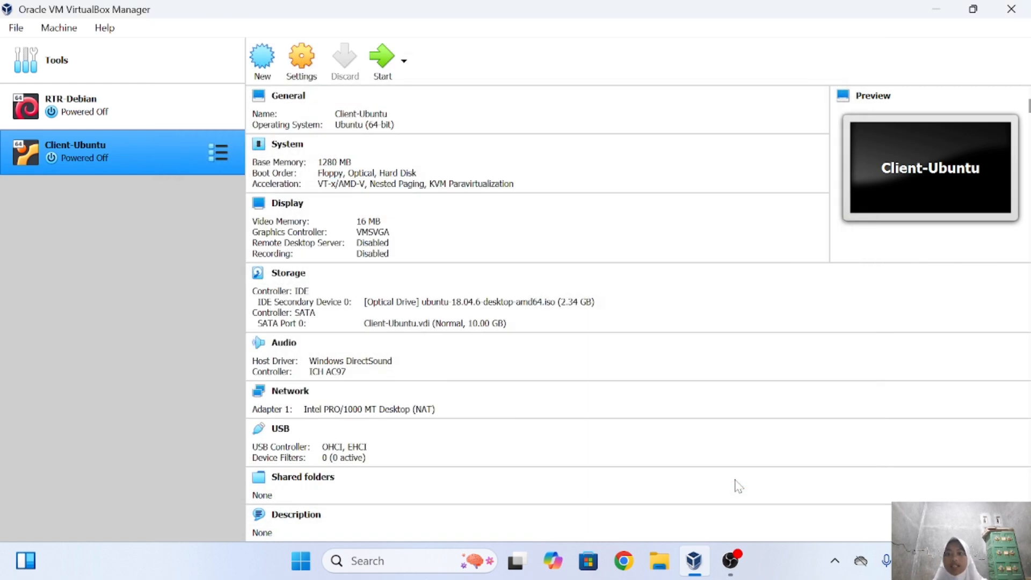
Boot Client-Ubuntu and install Ubuntu in English, US keyboard, normal installation, erasing the disk.
{"action": "left_click", "coordinate": [382, 57]}
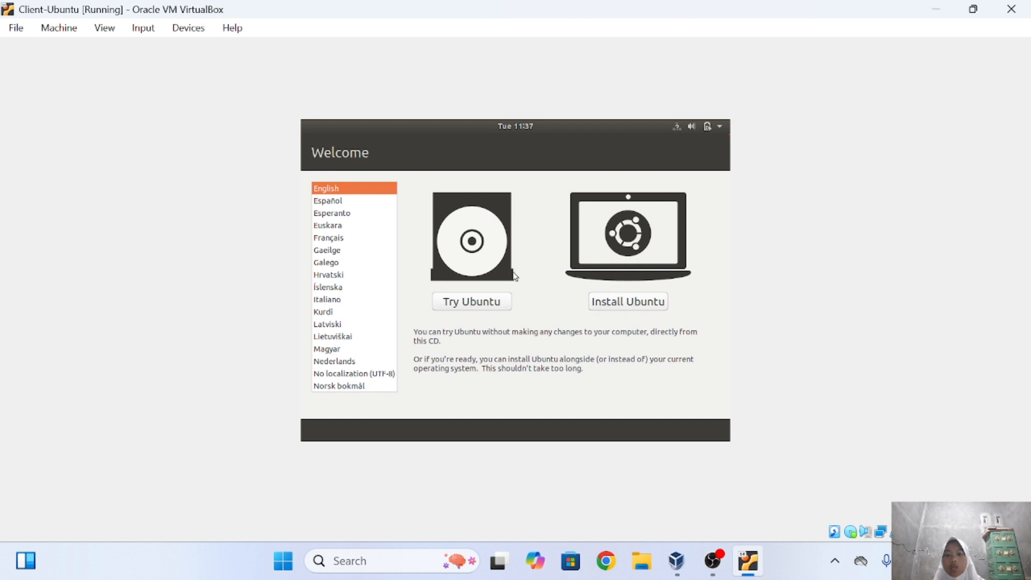
{"action": "left_click", "coordinate": [635, 302]}
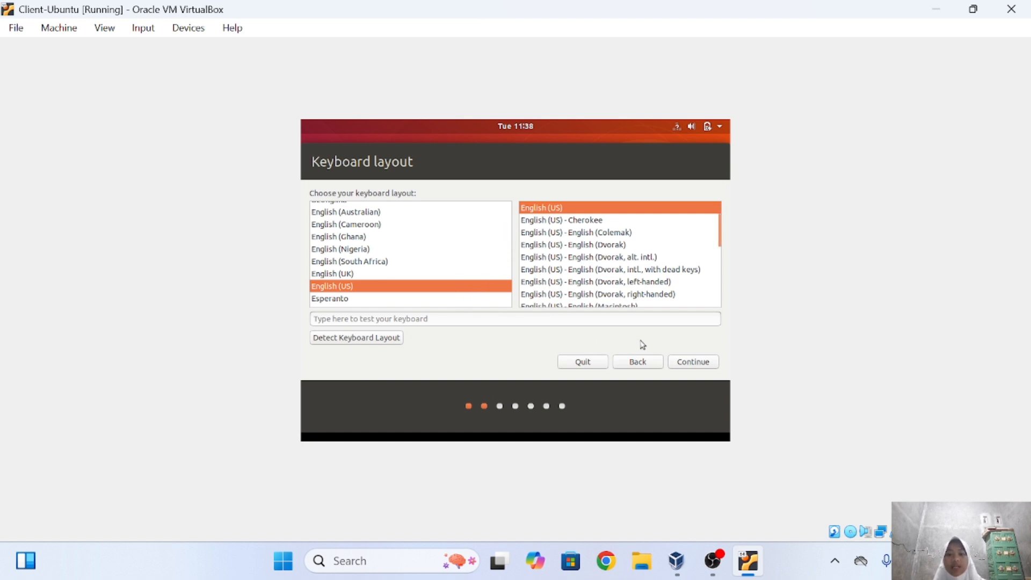
{"action": "left_click", "coordinate": [691, 363]}
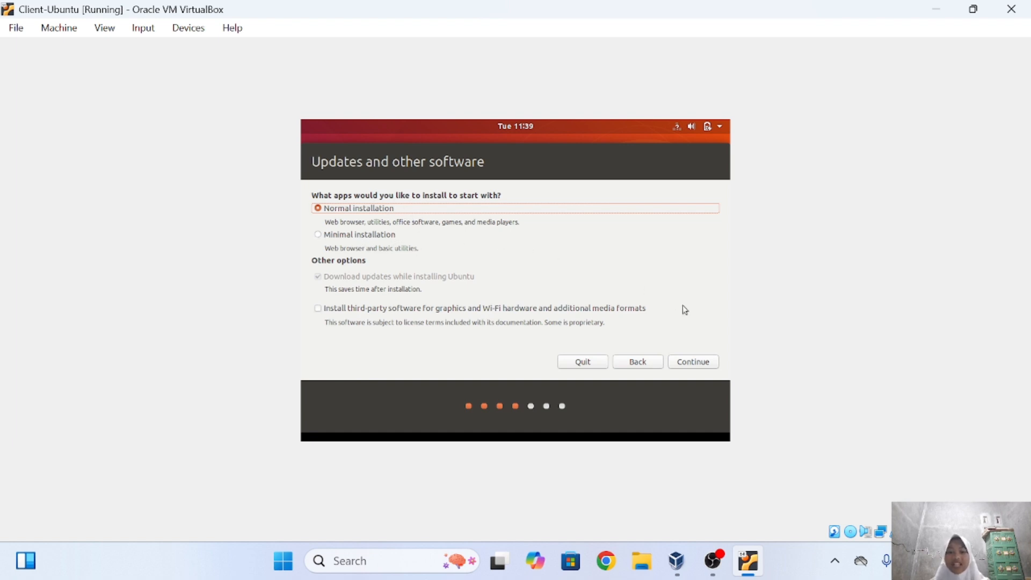
{"action": "left_click", "coordinate": [694, 364]}
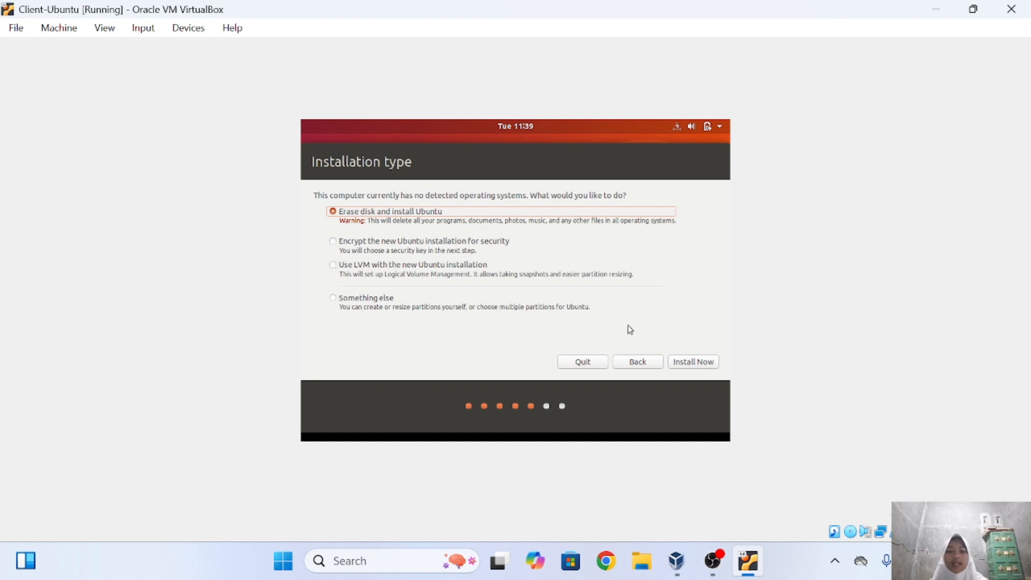
{"action": "left_click", "coordinate": [690, 364]}
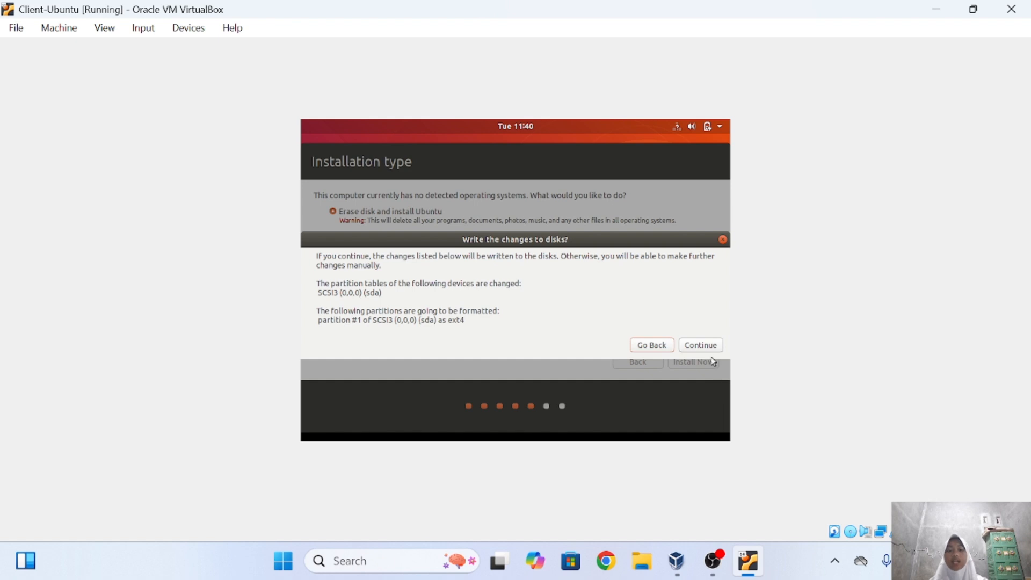
Confirm the disk write, keep Jakarta as location, and enter the account's name and password.
{"action": "left_click", "coordinate": [703, 346]}
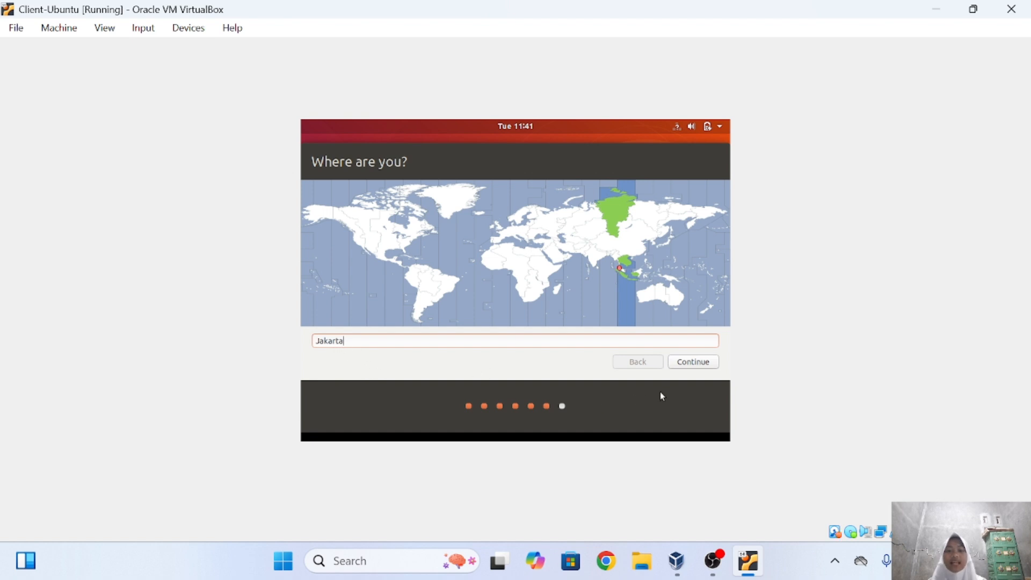
{"action": "left_click", "coordinate": [699, 368]}
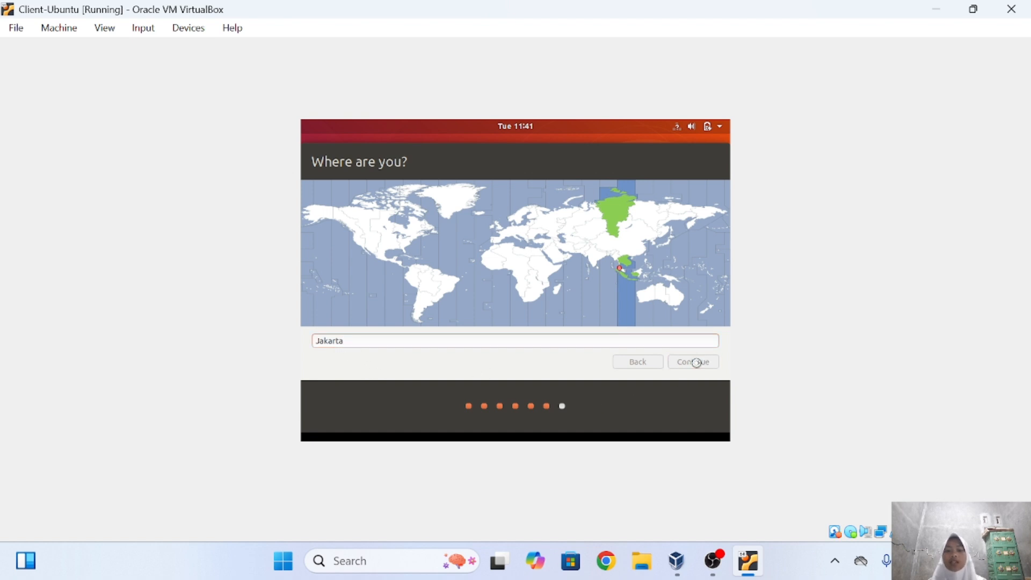
{"action": "type", "text": "s"}
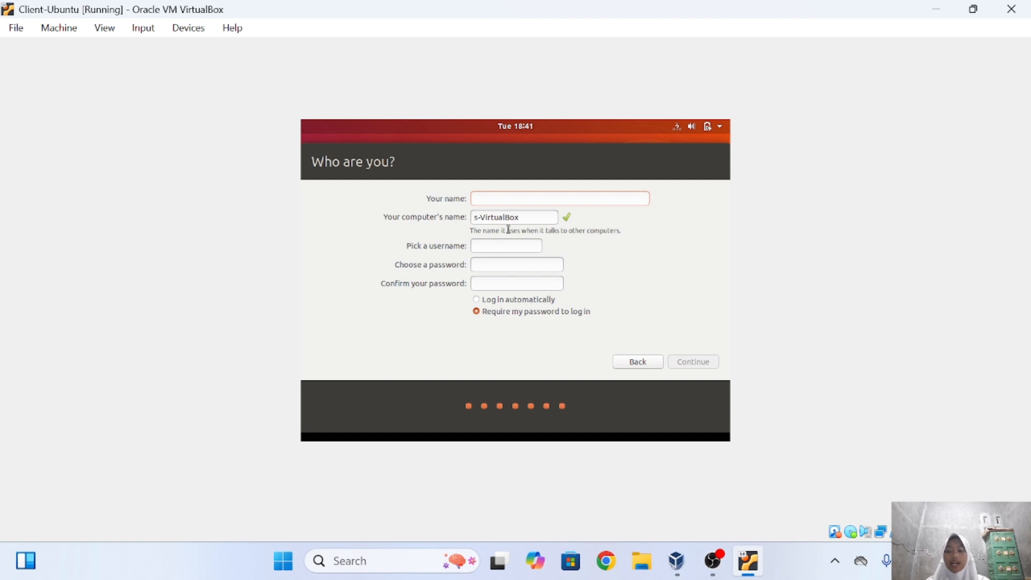
{"action": "type", "text": "alsabila"}
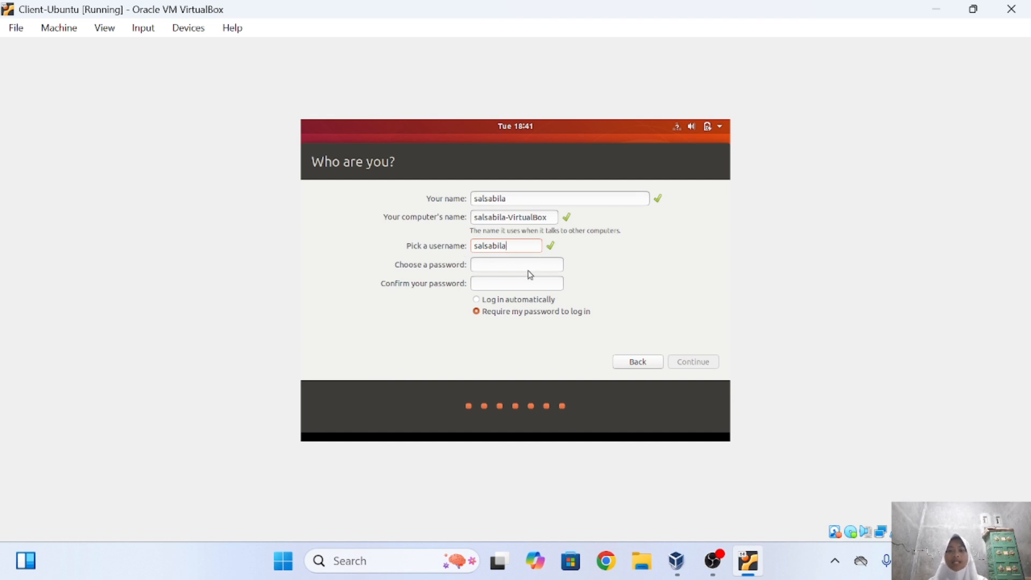
{"action": "left_click", "coordinate": [497, 265]}
{"action": "type", "text": "•••"}
{"action": "key", "text": "BackSpace"}
{"action": "key", "text": "BackSpace"}
{"action": "key", "text": "BackSpace"}
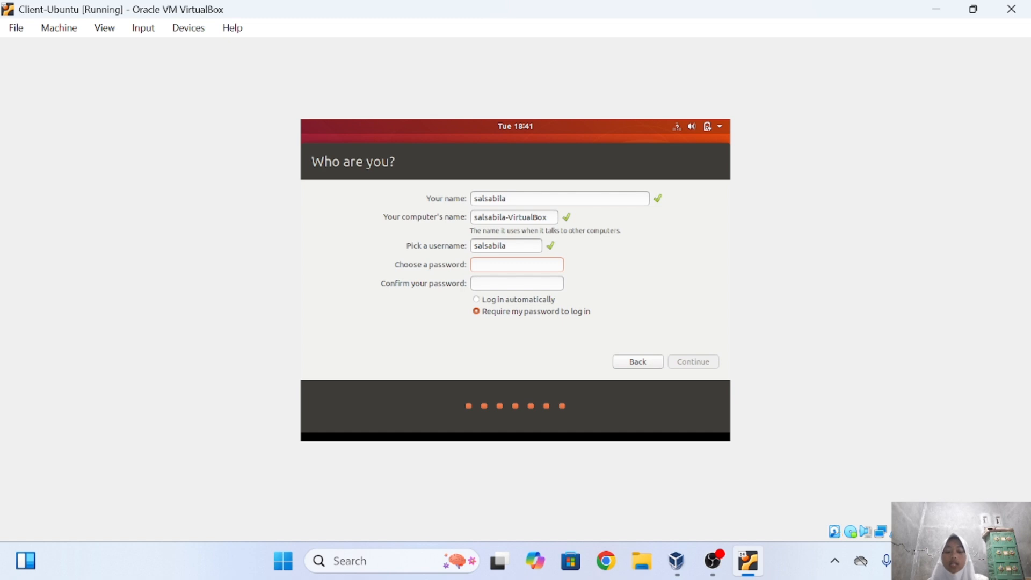
{"action": "type", "text": "•••"}
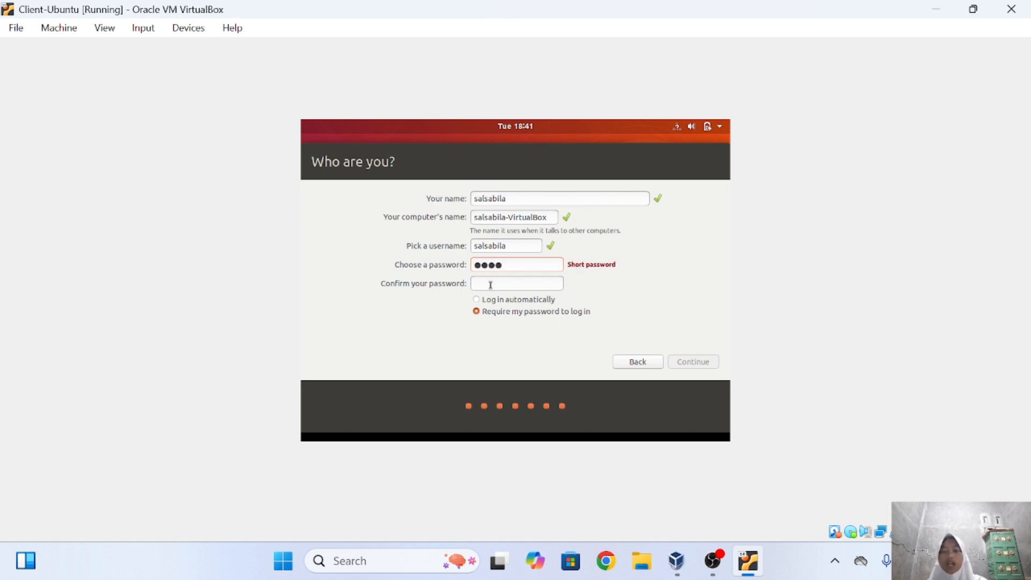
{"action": "type", "text": "•••"}
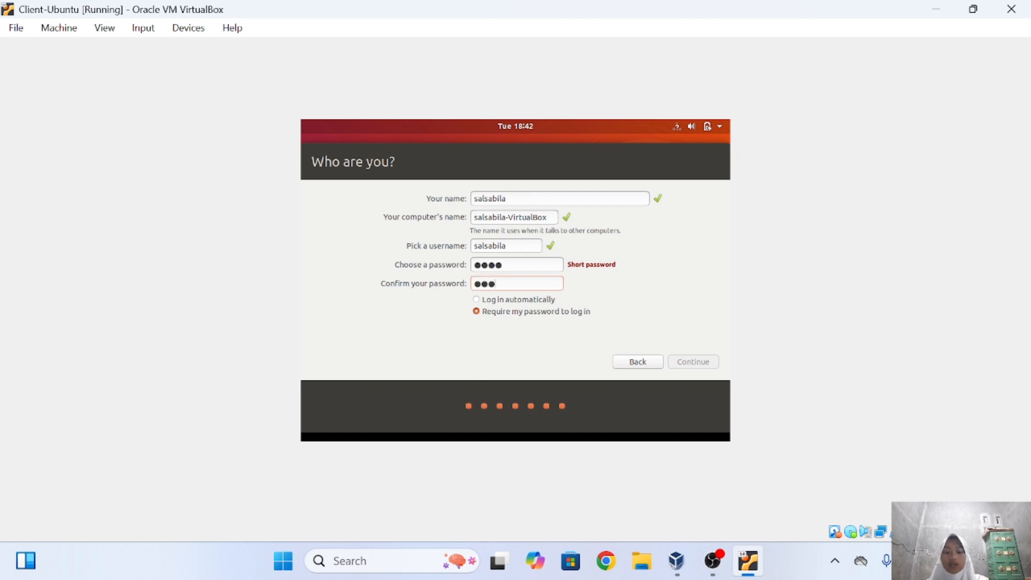
{"action": "type", "text": "•"}
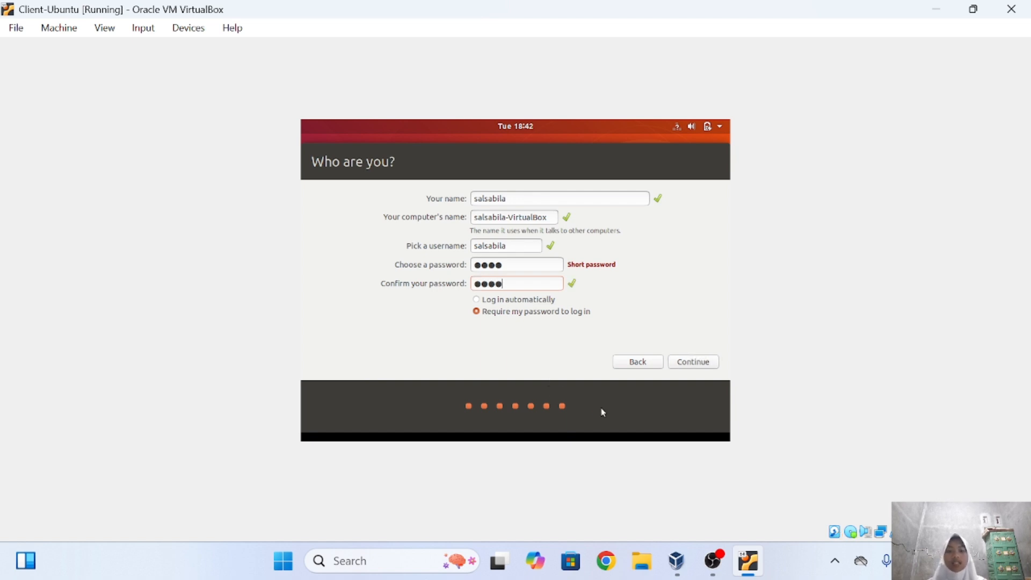
{"action": "left_click", "coordinate": [693, 365]}
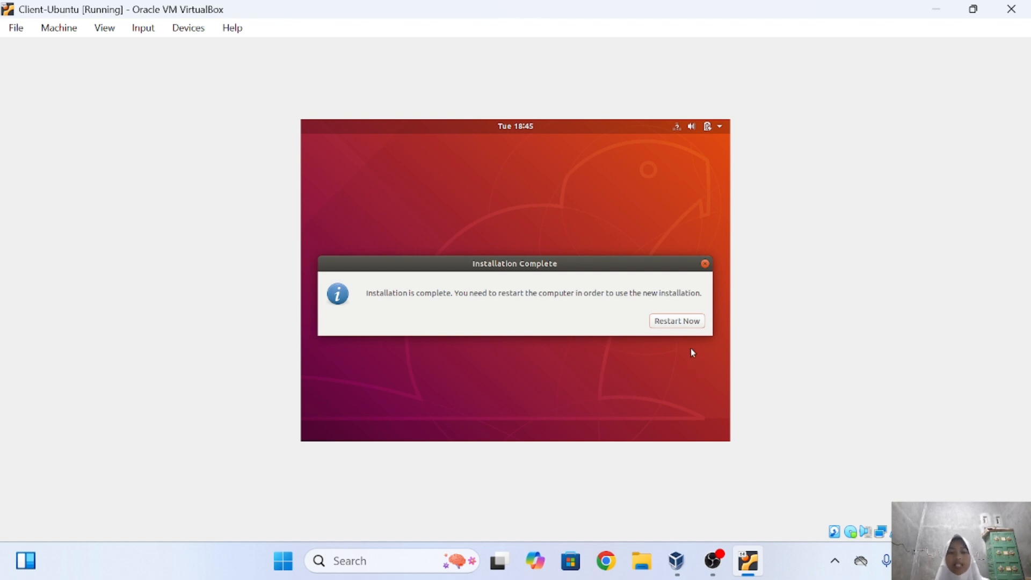
Restart Client-Ubuntu after installation and log in to the new user's desktop with the password.
{"action": "left_click", "coordinate": [685, 321]}
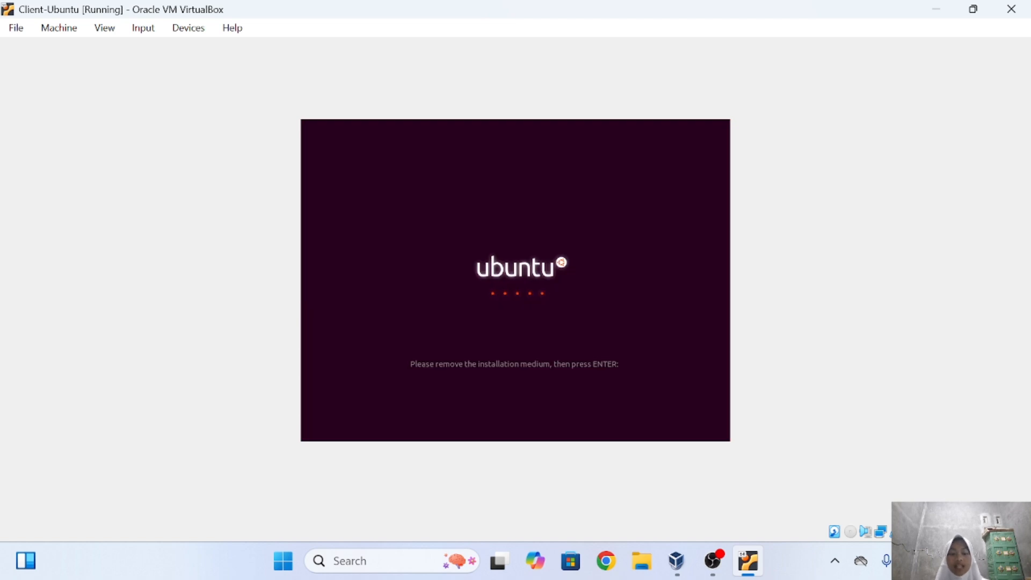
{"action": "key", "text": "Return"}
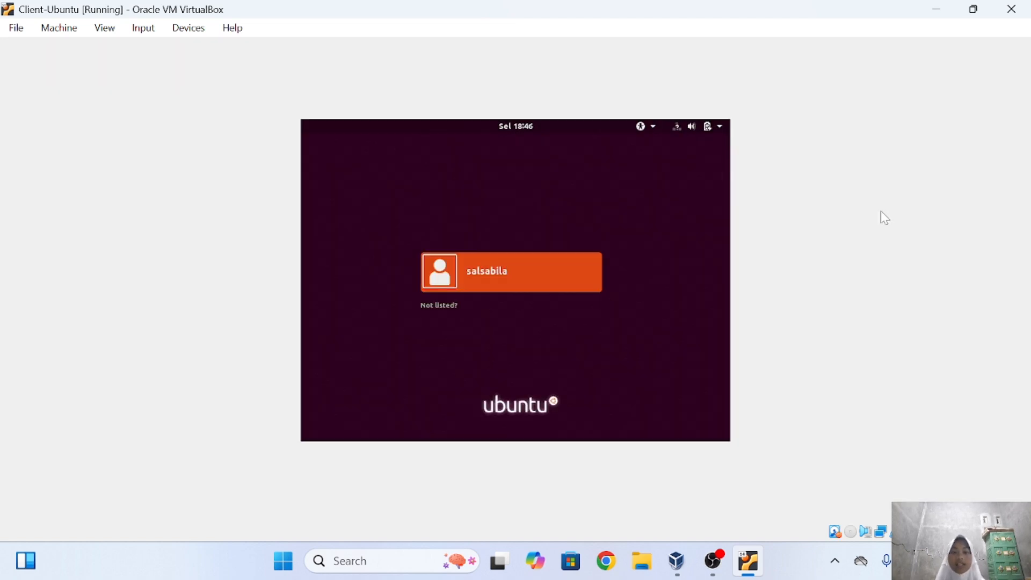
{"action": "left_click", "coordinate": [562, 279]}
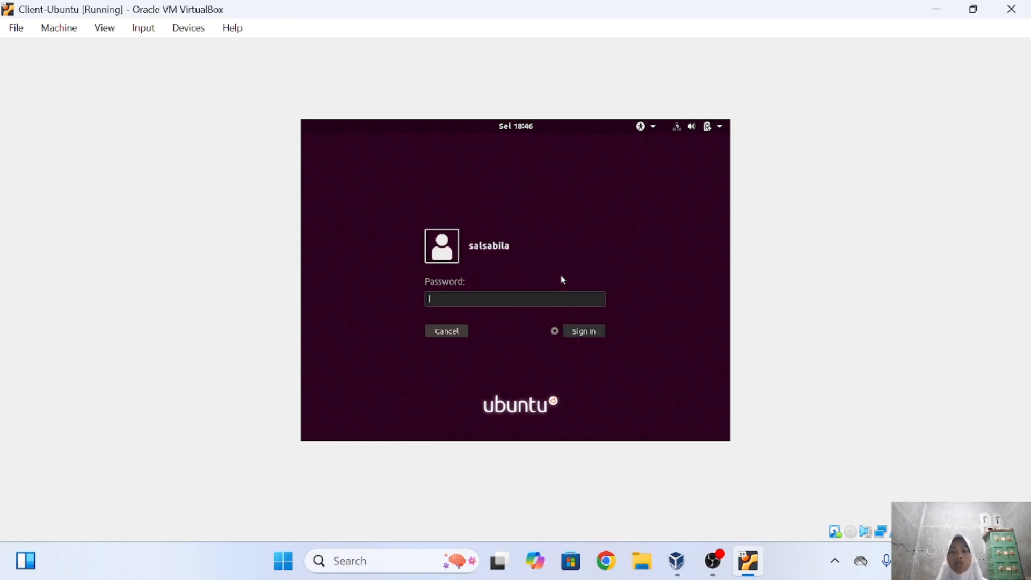
{"action": "type", "text": "1234"}
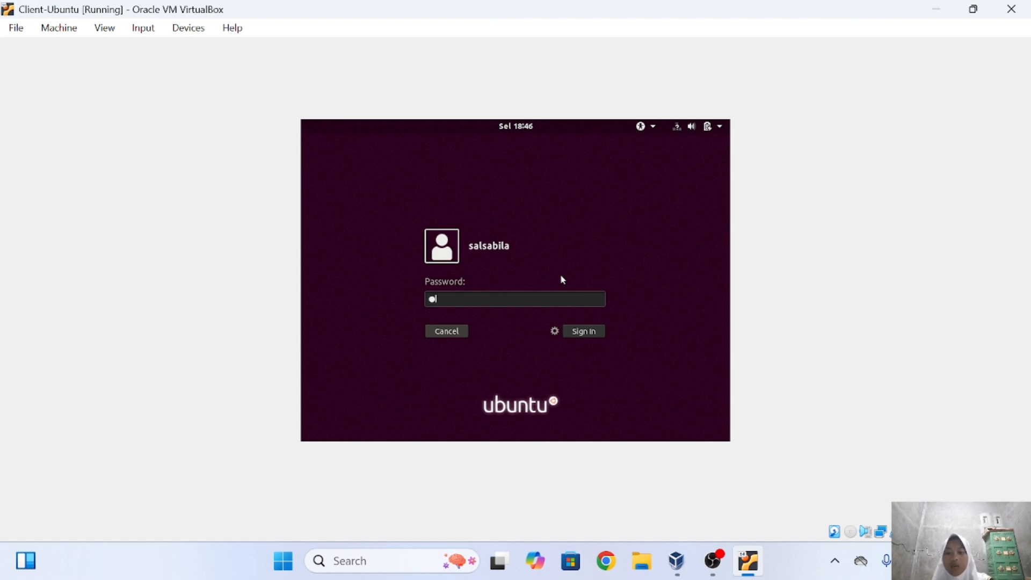
{"action": "key", "text": "Return"}
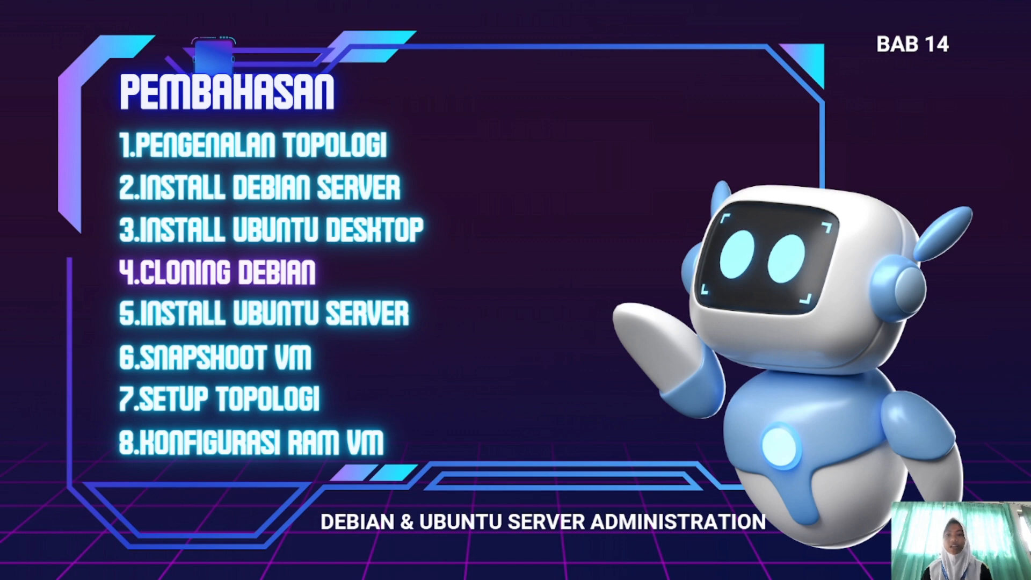
Exit the Canva presentation, pass through the draw.io topology, and bring up VirtualBox Manager.
{"action": "key", "text": "Escape"}
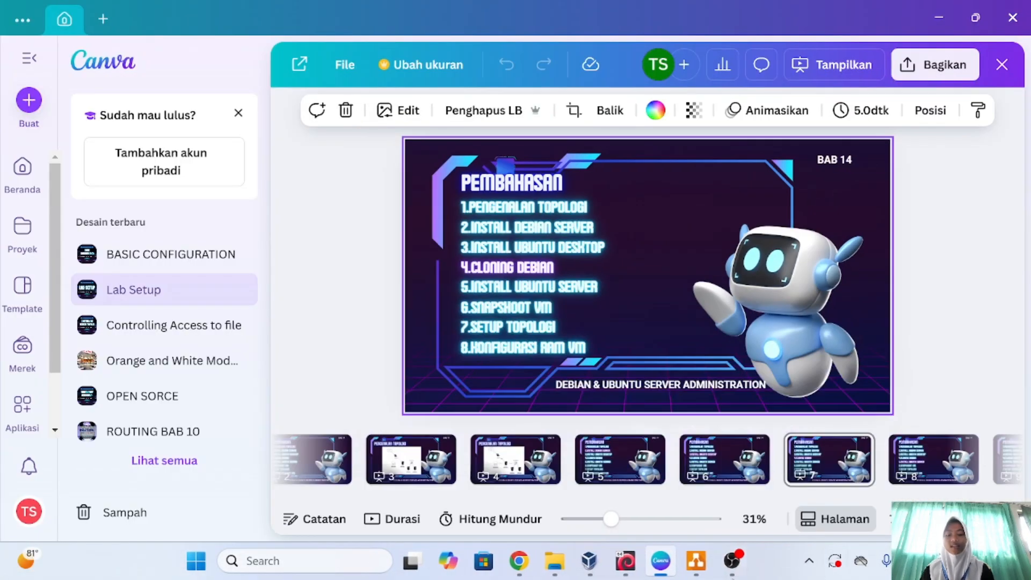
{"action": "left_click", "coordinate": [694, 563]}
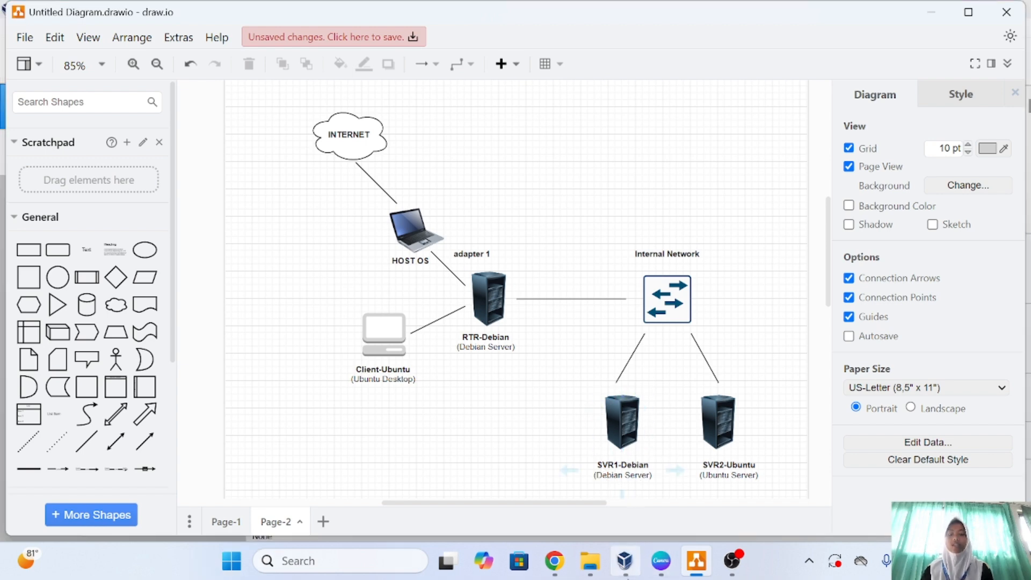
{"action": "left_click", "coordinate": [625, 561]}
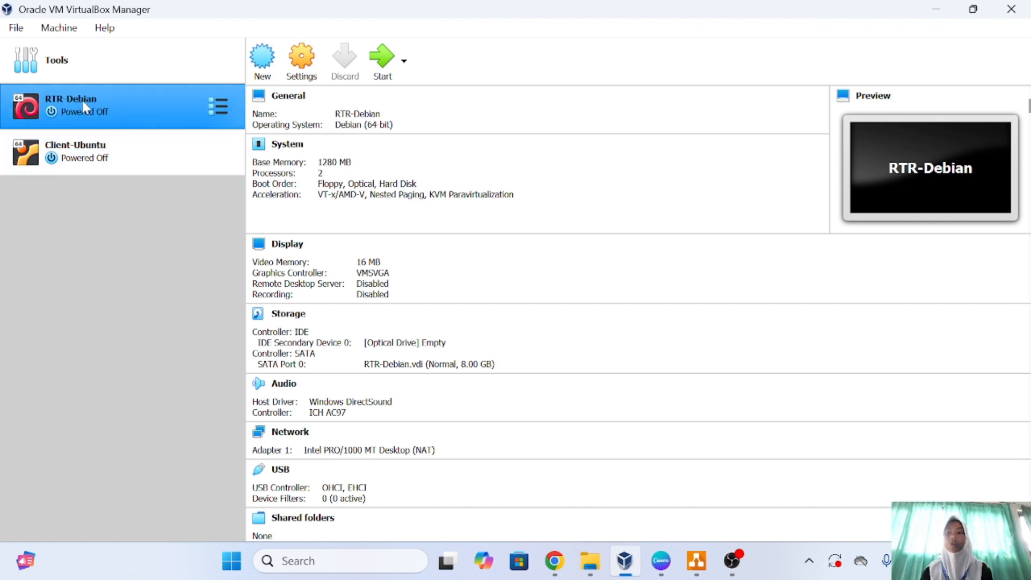
Full-clone RTR-Debian into a new machine named SVR1-Debian in D:\LAB SID.
{"action": "right_click", "coordinate": [189, 103]}
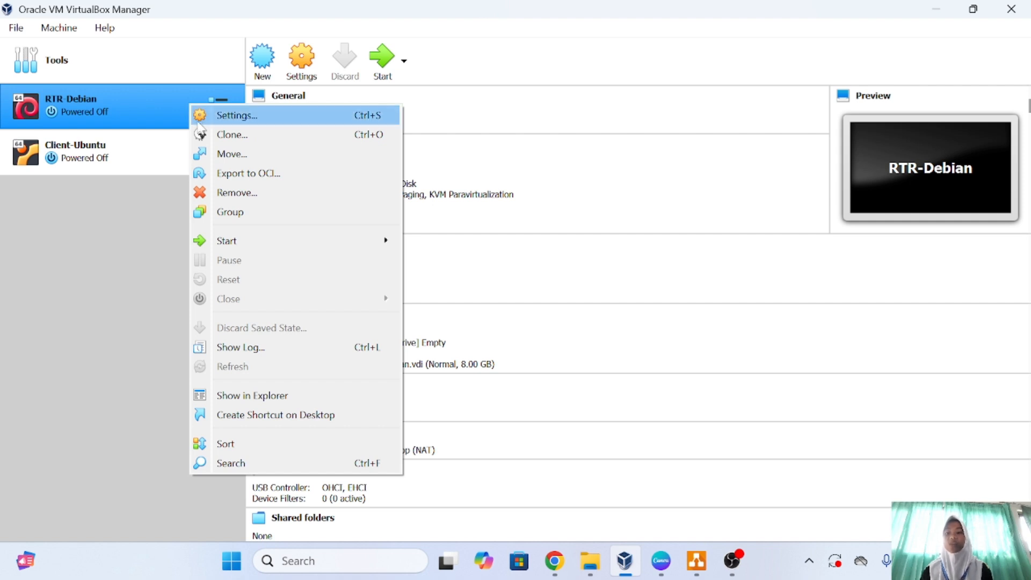
{"action": "left_click", "coordinate": [231, 137]}
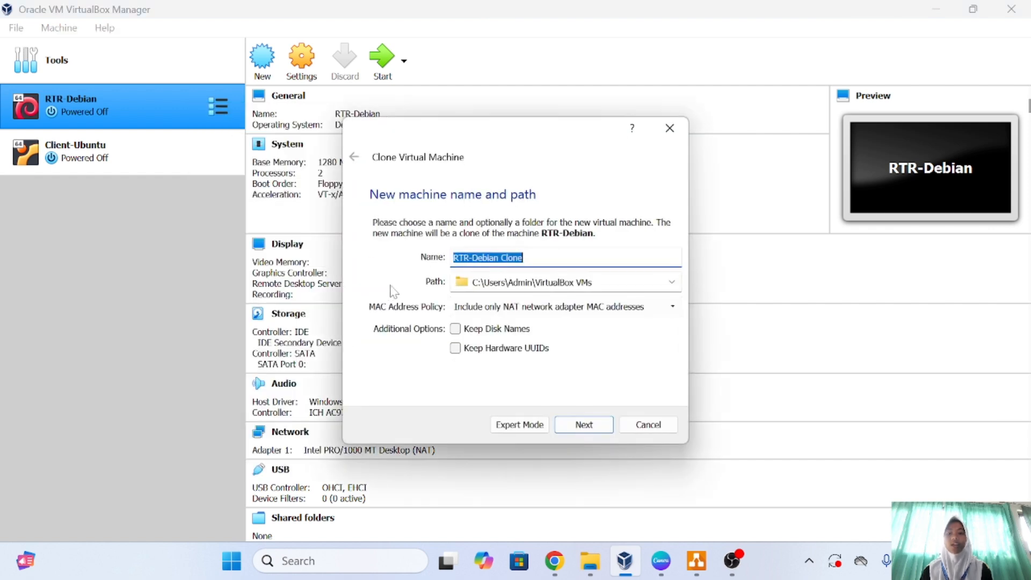
{"action": "left_click", "coordinate": [525, 258]}
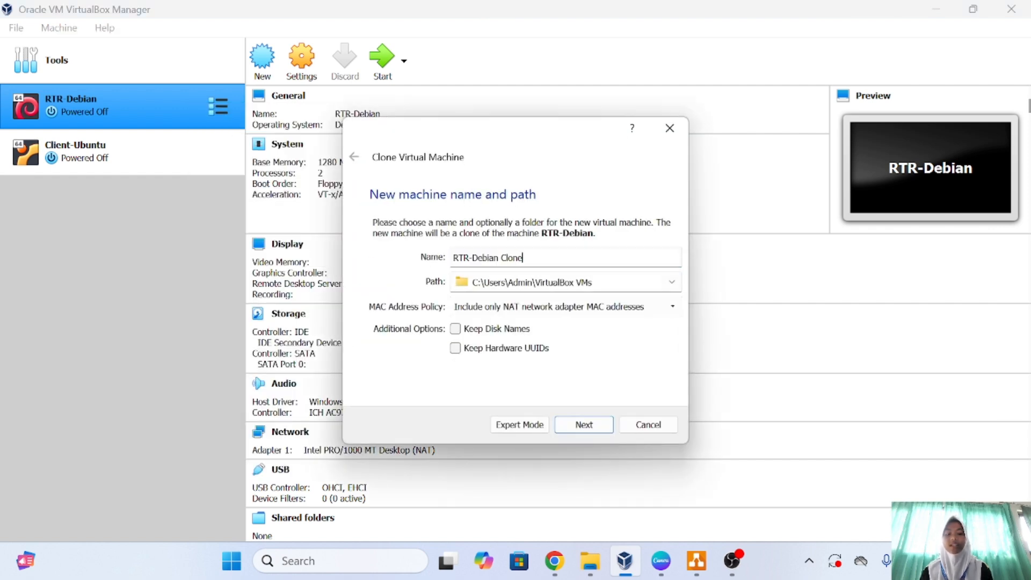
{"action": "key", "text": "BackSpace"}
{"action": "key", "text": "BackSpace"}
{"action": "key", "text": "BackSpace"}
{"action": "key", "text": "BackSpace"}
{"action": "key", "text": "BackSpace"}
{"action": "key", "text": "BackSpace"}
{"action": "key", "text": "BackSpace"}
{"action": "key", "text": "BackSpace"}
{"action": "key", "text": "BackSpace"}
{"action": "key", "text": "BackSpace"}
{"action": "key", "text": "BackSpace"}
{"action": "key", "text": "BackSpace"}
{"action": "key", "text": "BackSpace"}
{"action": "key", "text": "BackSpace"}
{"action": "key", "text": "BackSpace"}
{"action": "key", "text": "Caps_Lock"}
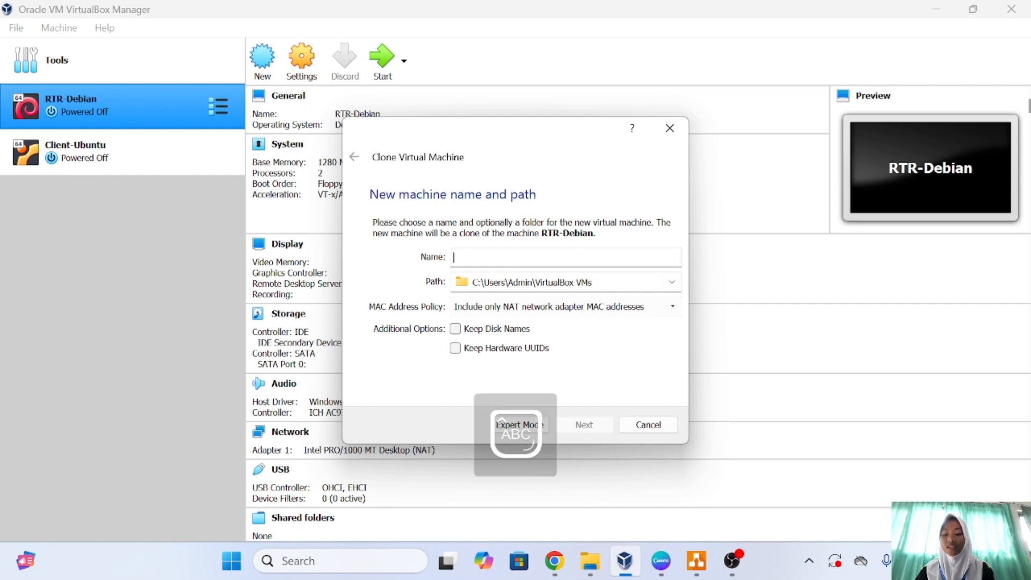
{"action": "type", "text": "SVR1-"}
{"action": "key", "text": "Caps_Lock"}
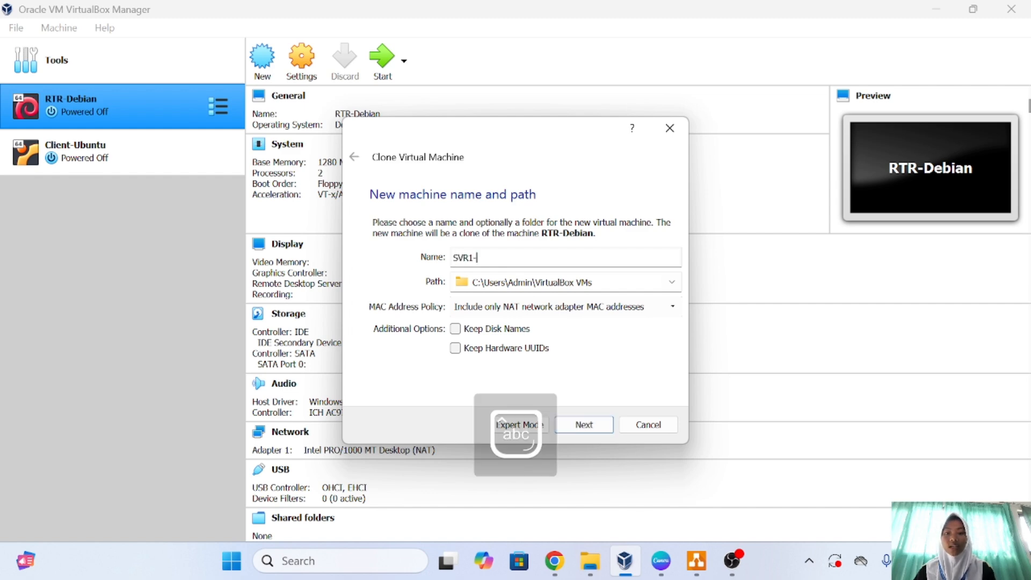
{"action": "type", "text": "De"}
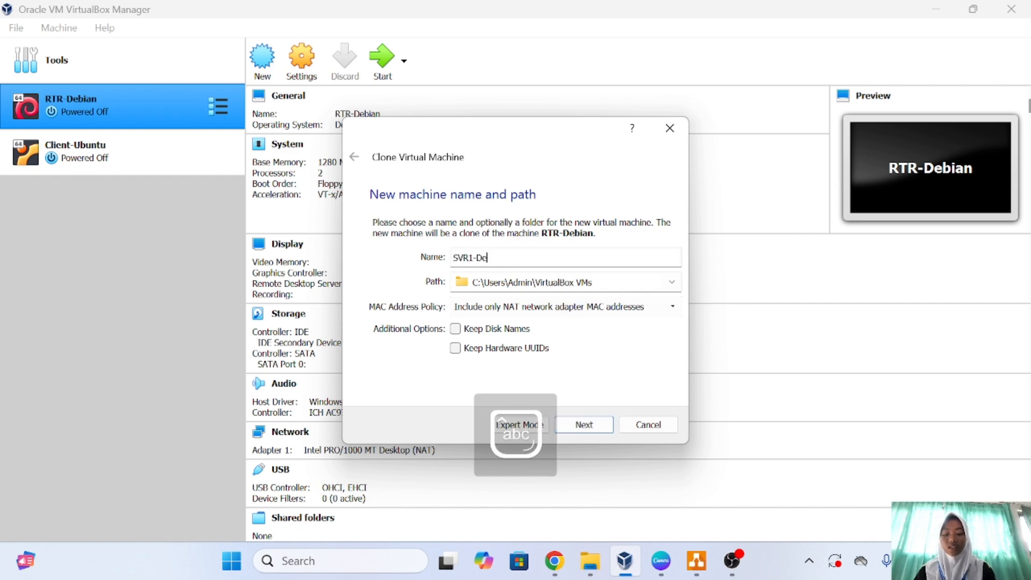
{"action": "type", "text": "bian"}
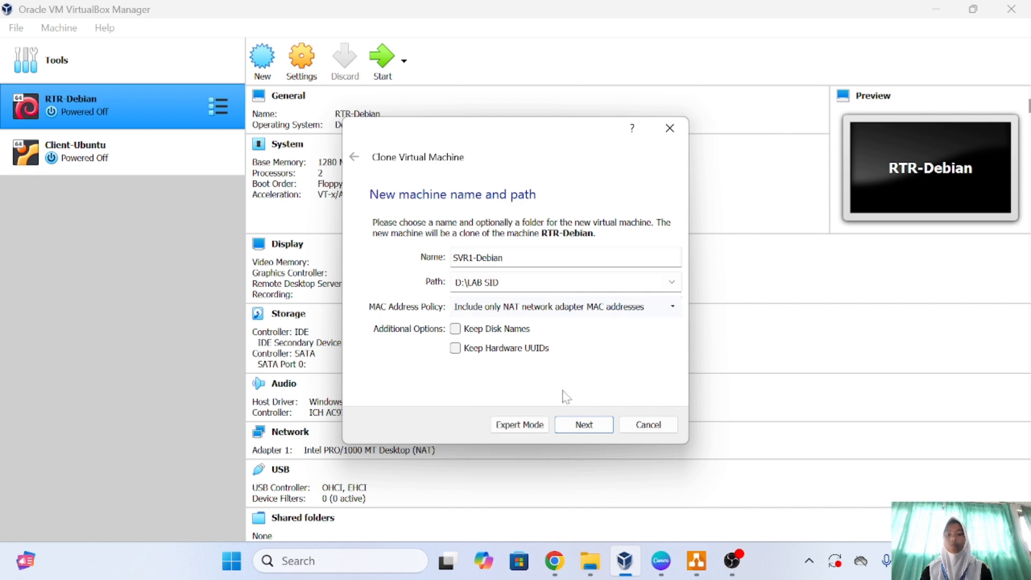
{"action": "left_click", "coordinate": [580, 425]}
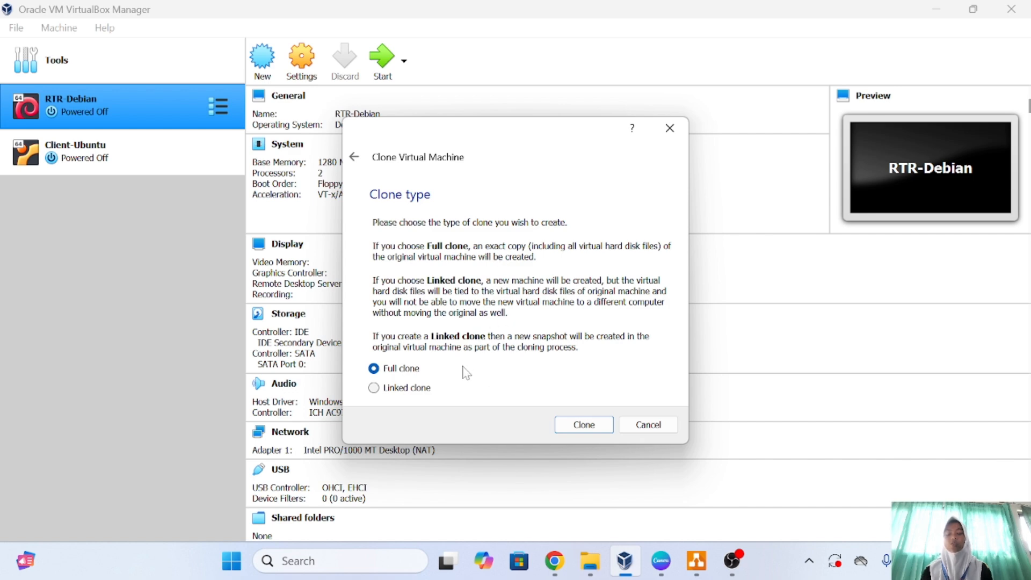
{"action": "left_click", "coordinate": [586, 425]}
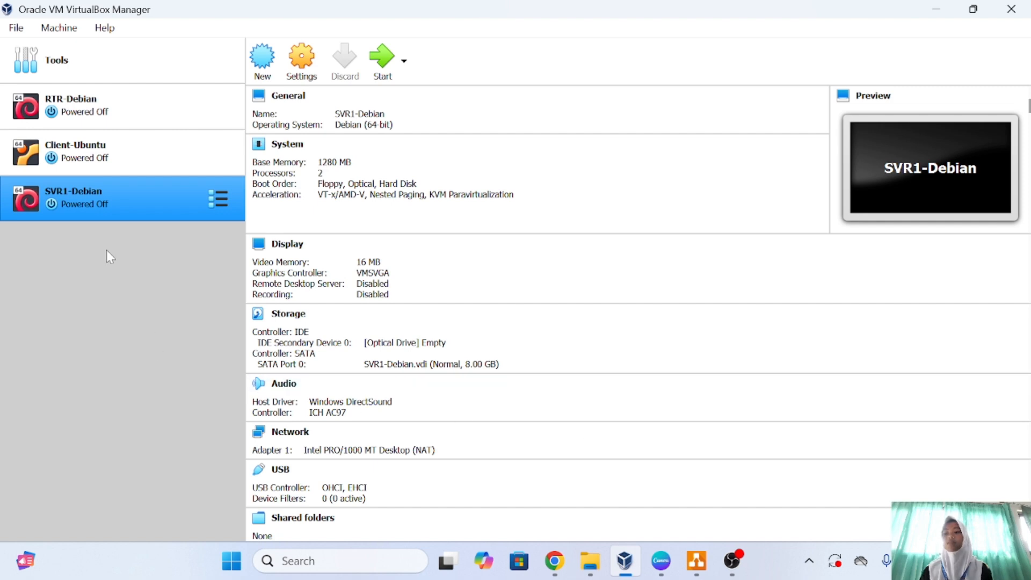
{"action": "left_click", "coordinate": [102, 114], "text": "ctrl"}
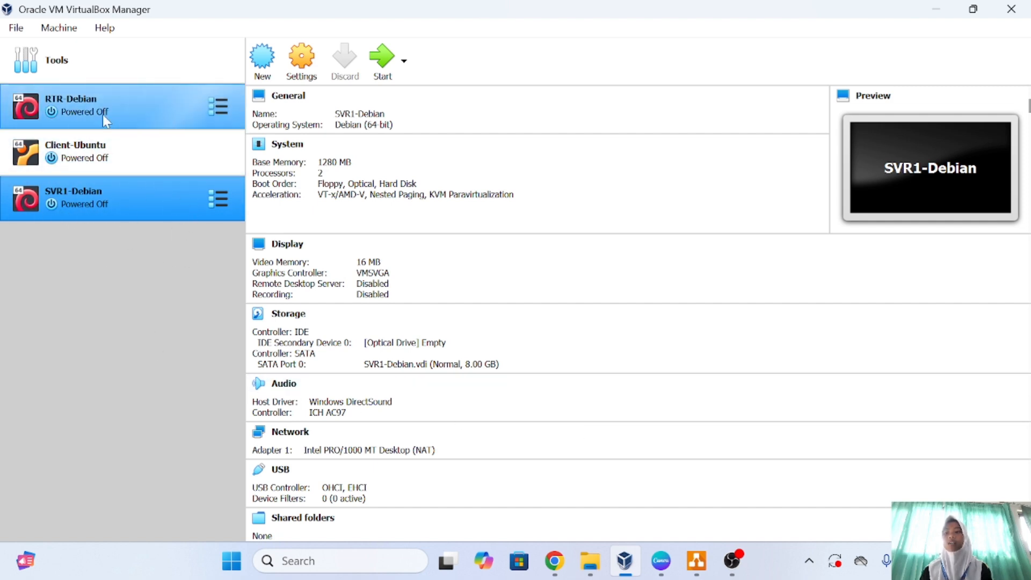
{"action": "left_click", "coordinate": [123, 115], "text": "ctrl"}
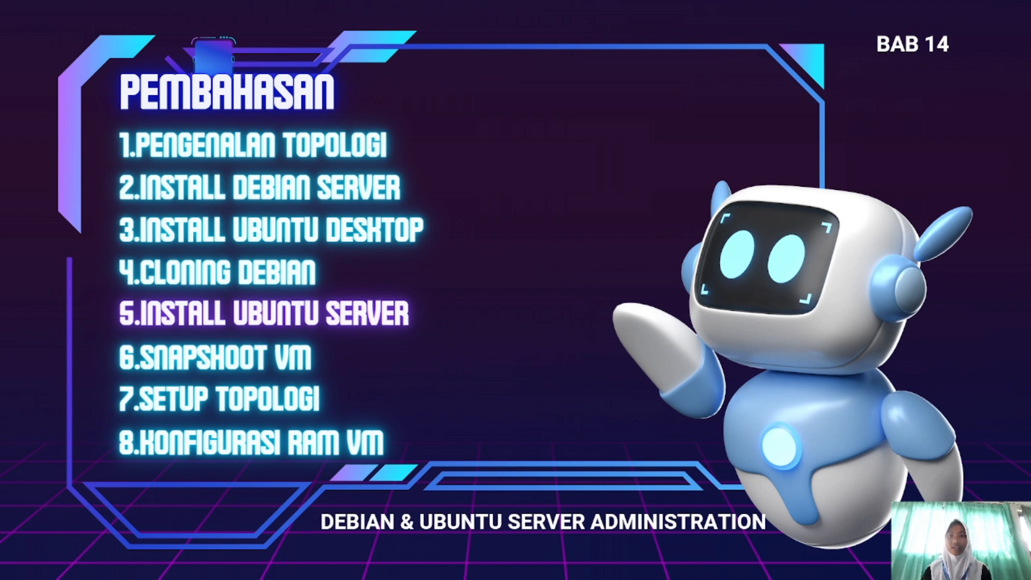
{"action": "key", "text": "Escape"}
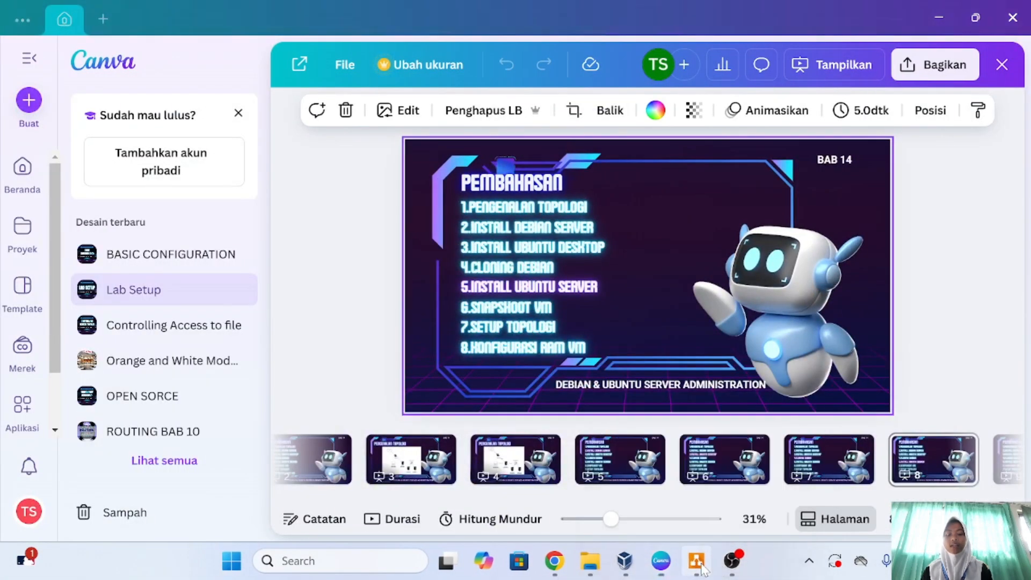
{"action": "left_click", "coordinate": [698, 562]}
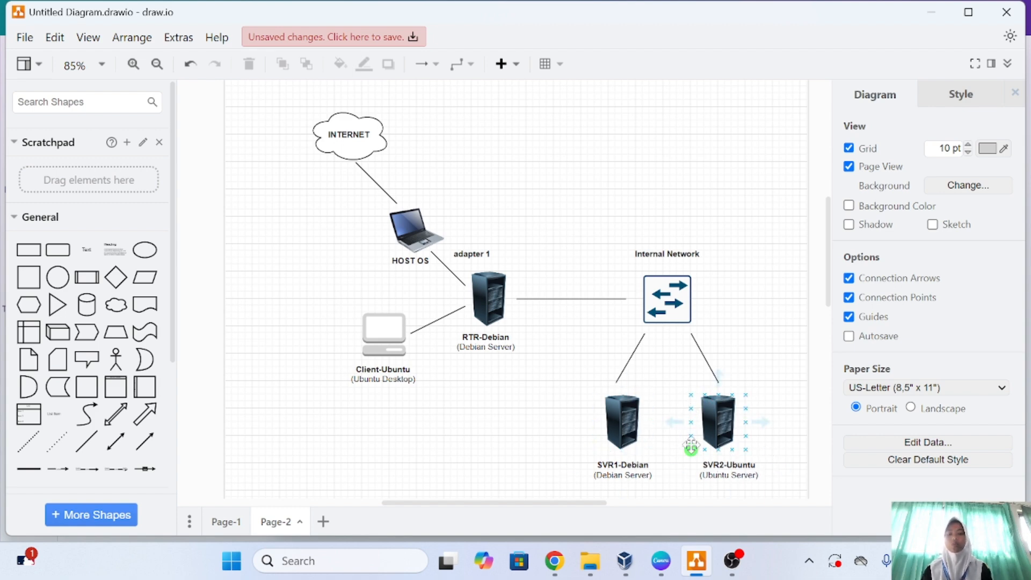
{"action": "left_click", "coordinate": [615, 564]}
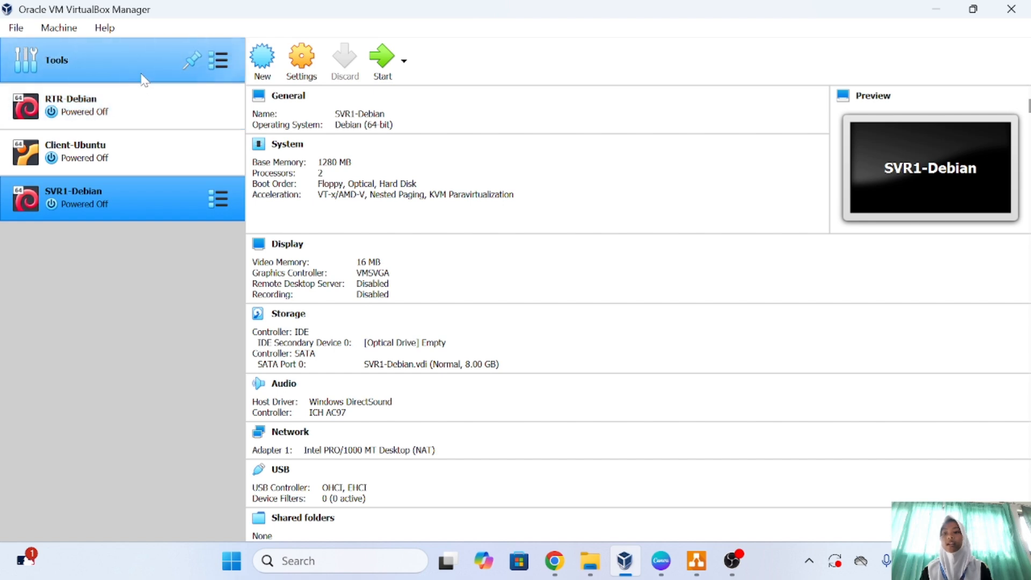
Start a new virtual machine named SVR2-Ubuntu.
{"action": "left_click", "coordinate": [195, 67]}
{"action": "left_click", "coordinate": [410, 61]}
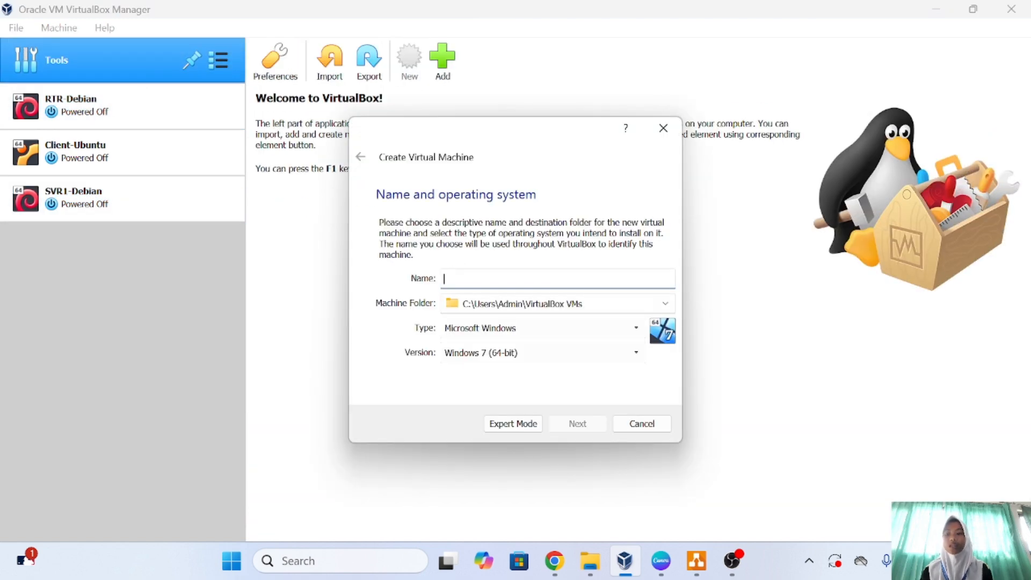
{"action": "type", "text": "S"}
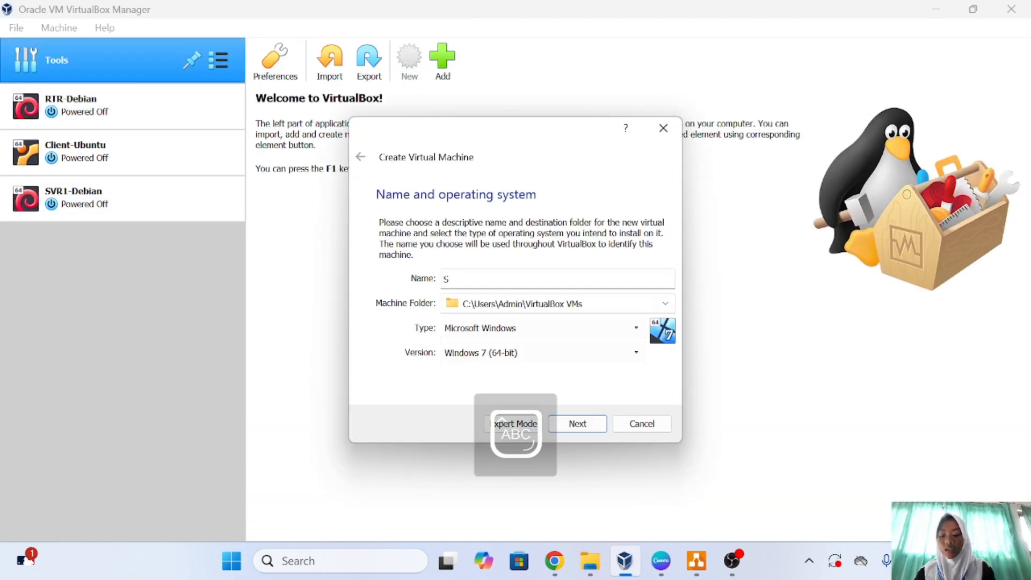
{"action": "type", "text": "VR2 "}
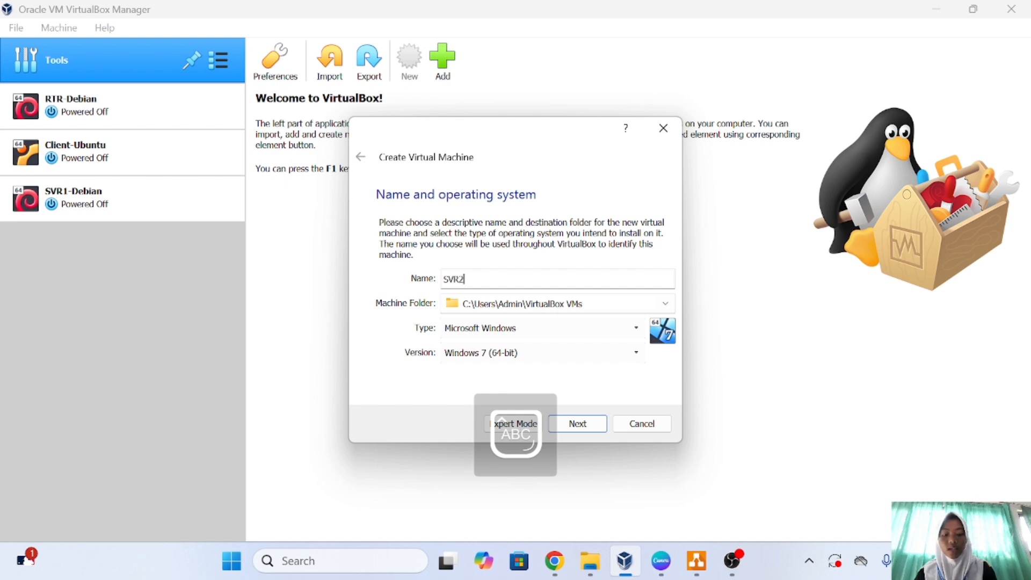
{"action": "type", "text": "U"}
{"action": "key", "text": "Caps_Lock"}
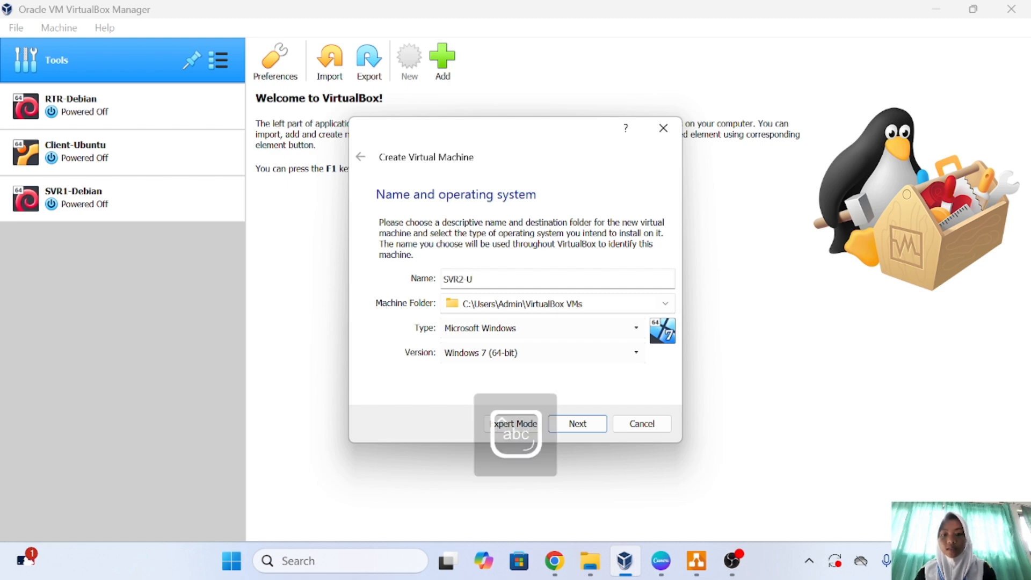
{"action": "type", "text": "buntu"}
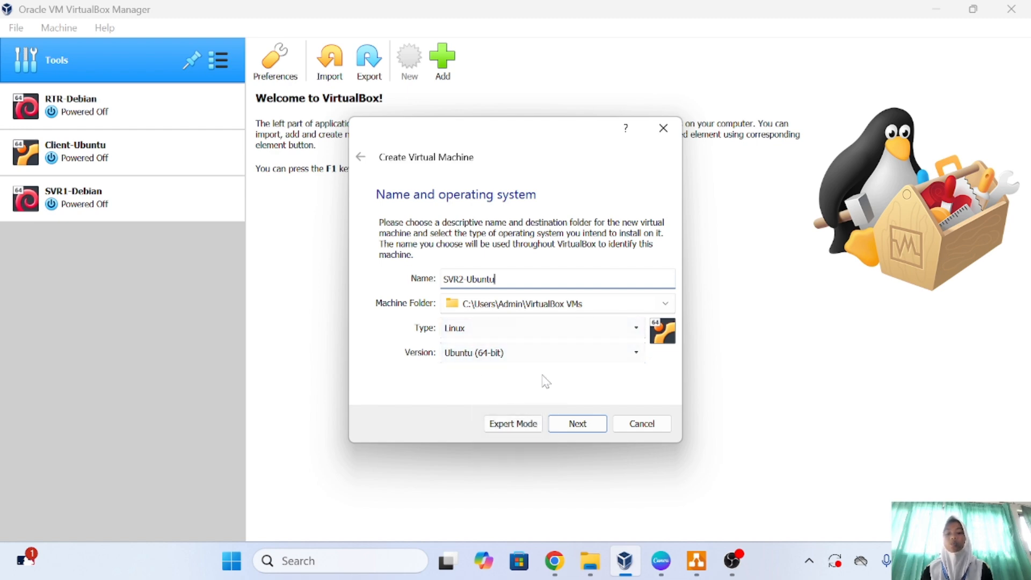
Give it 1280 MB of memory and a dynamically allocated 10 GB VDI disk.
{"action": "left_click", "coordinate": [574, 426]}
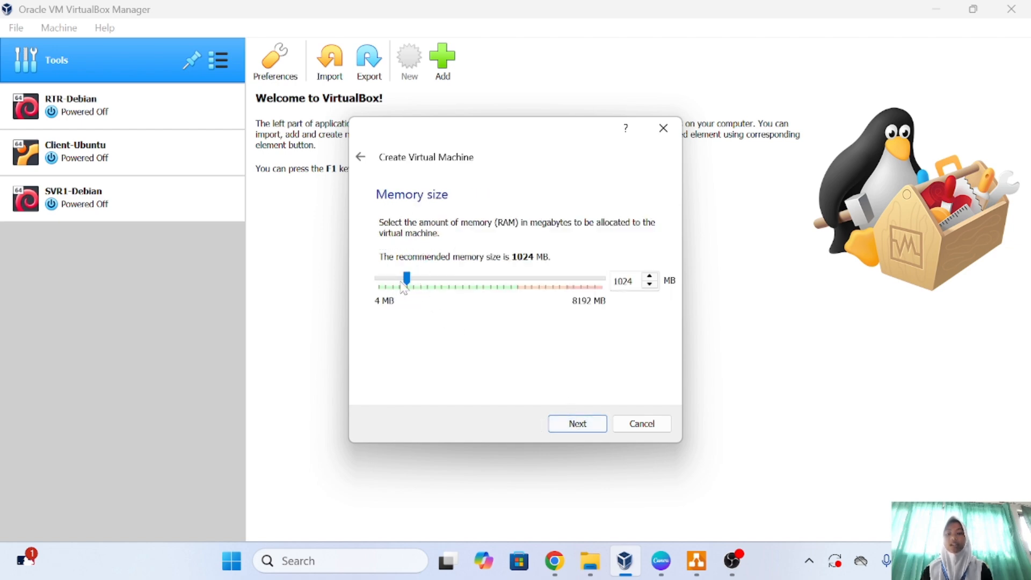
{"action": "left_click", "coordinate": [416, 285]}
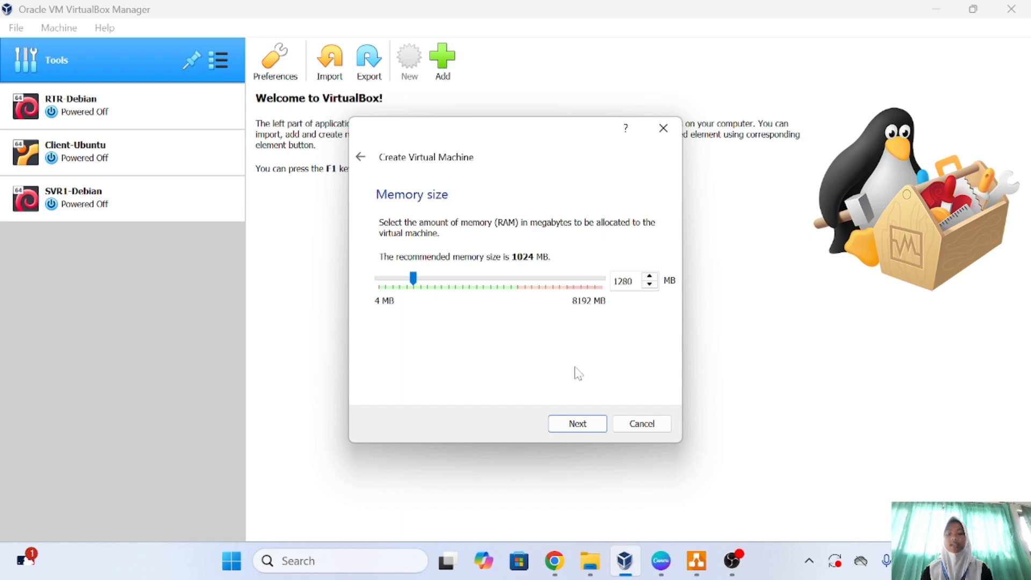
{"action": "left_click", "coordinate": [580, 424]}
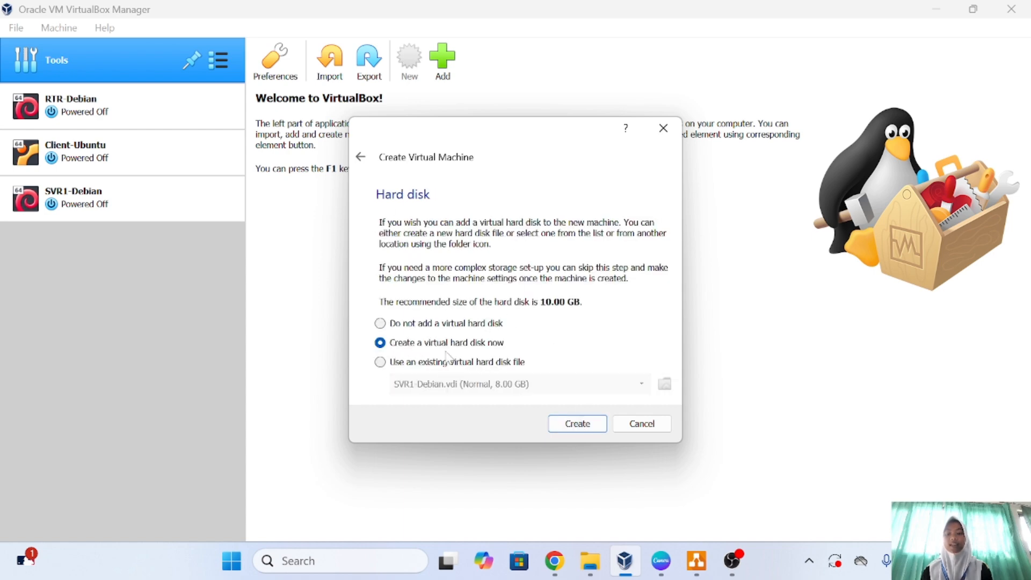
{"action": "left_click", "coordinate": [556, 424]}
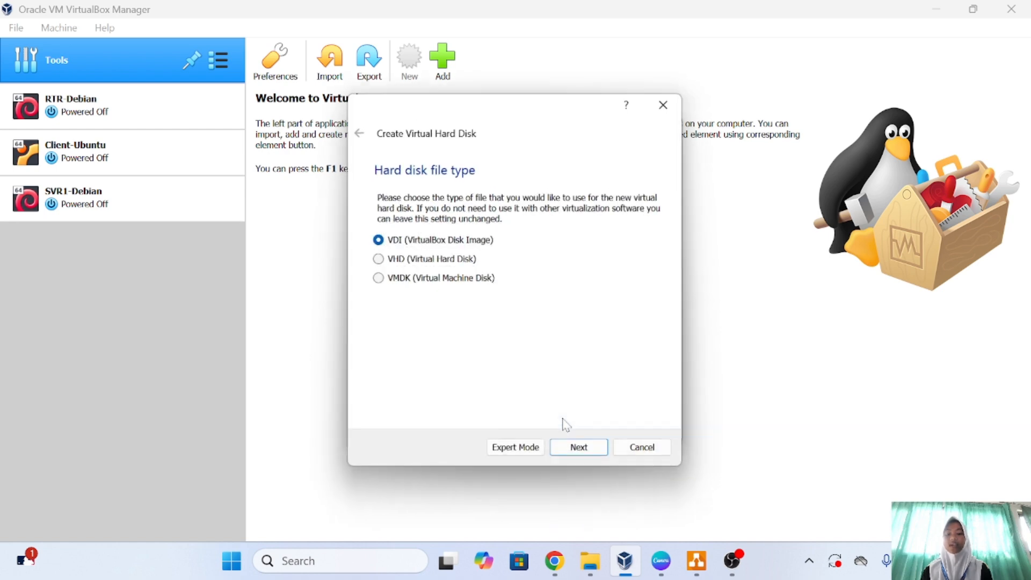
{"action": "left_click", "coordinate": [570, 456]}
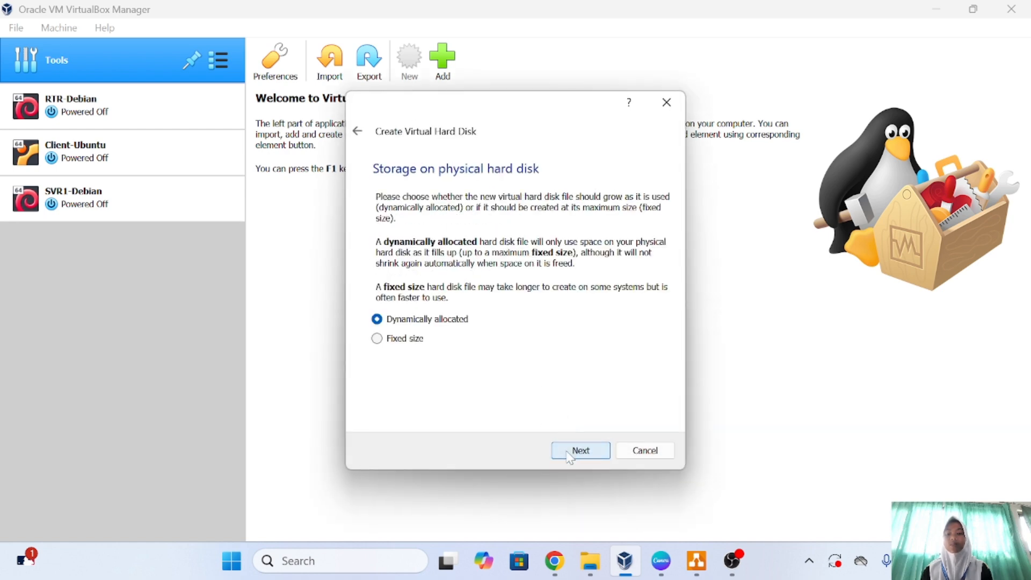
{"action": "left_click", "coordinate": [593, 454]}
{"action": "left_click", "coordinate": [580, 454]}
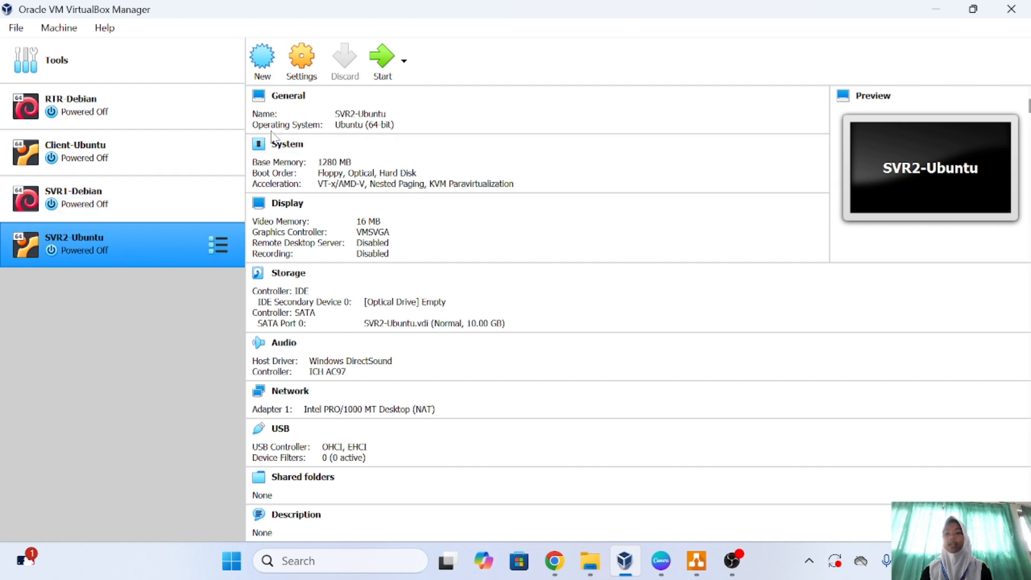
Load ubuntu-22.04.4-live-server-amd64.iso into SVR2-Ubuntu's empty optical drive, save, and start the VM.
{"action": "left_click", "coordinate": [299, 81]}
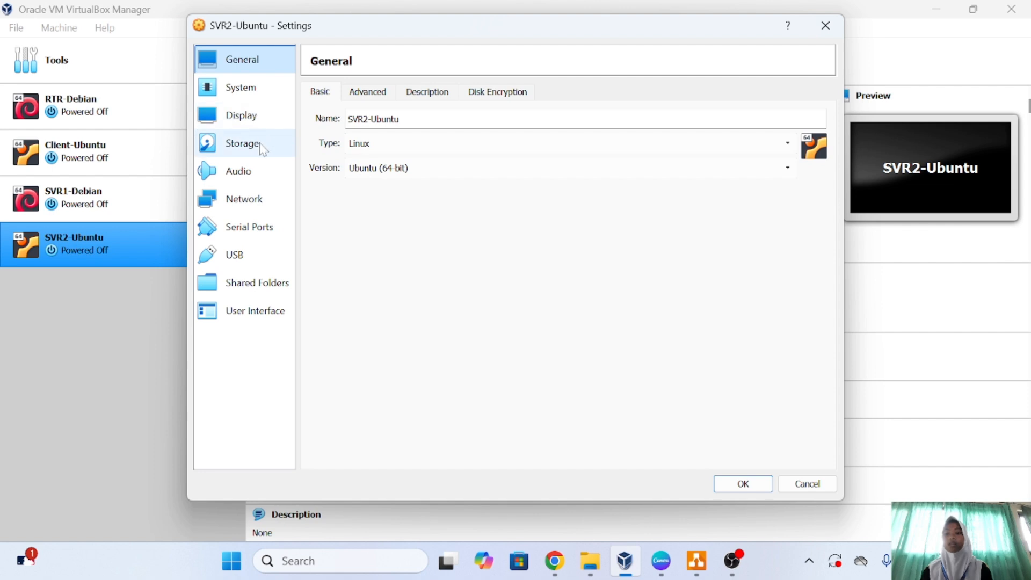
{"action": "left_click", "coordinate": [262, 144]}
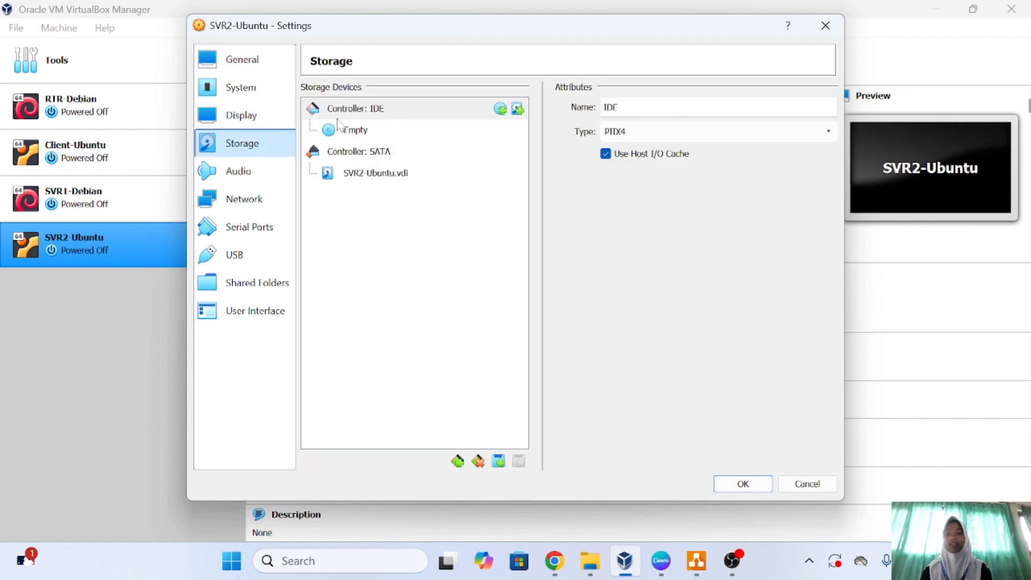
{"action": "left_click", "coordinate": [355, 131]}
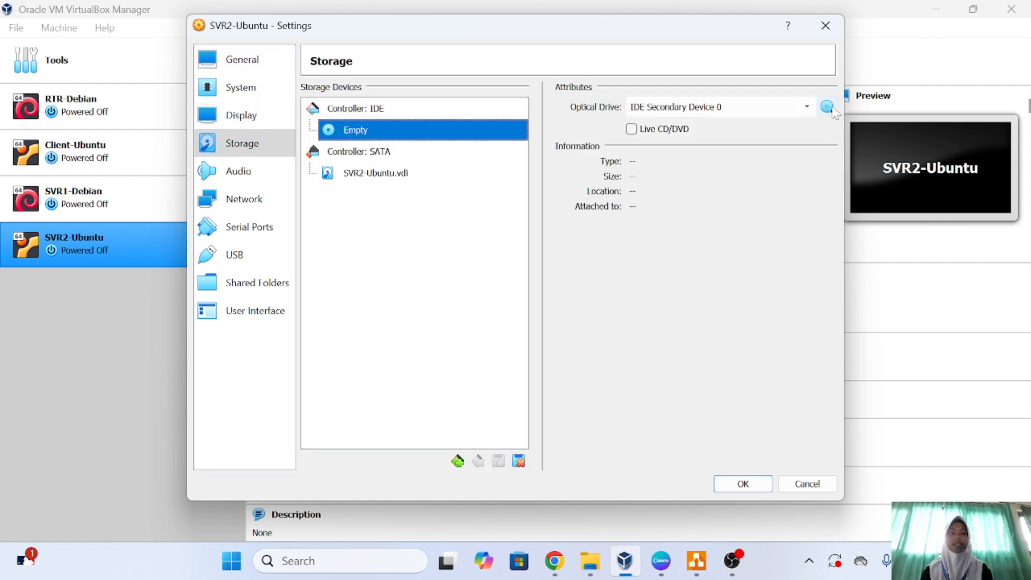
{"action": "left_click", "coordinate": [830, 108]}
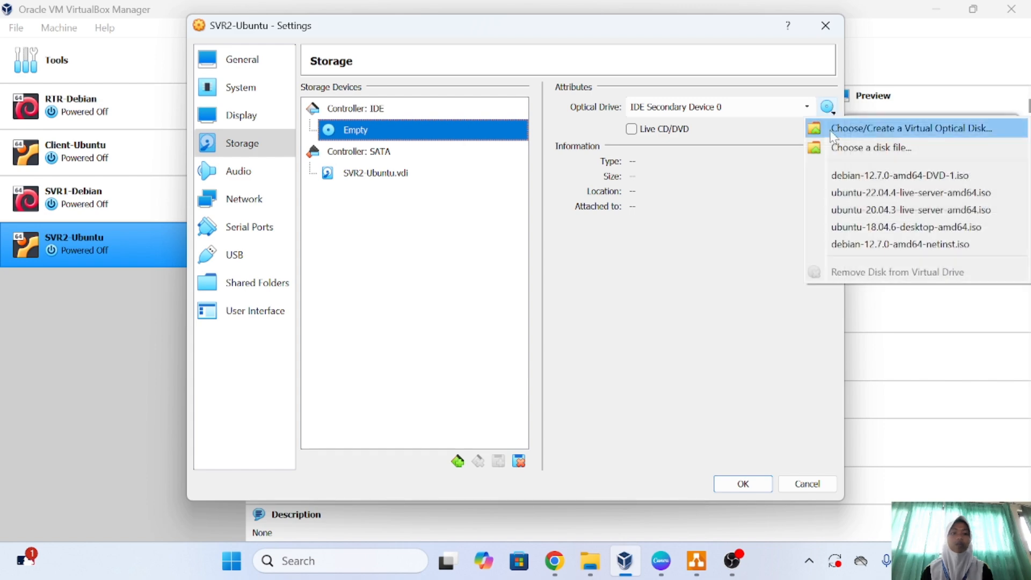
{"action": "left_click", "coordinate": [845, 194]}
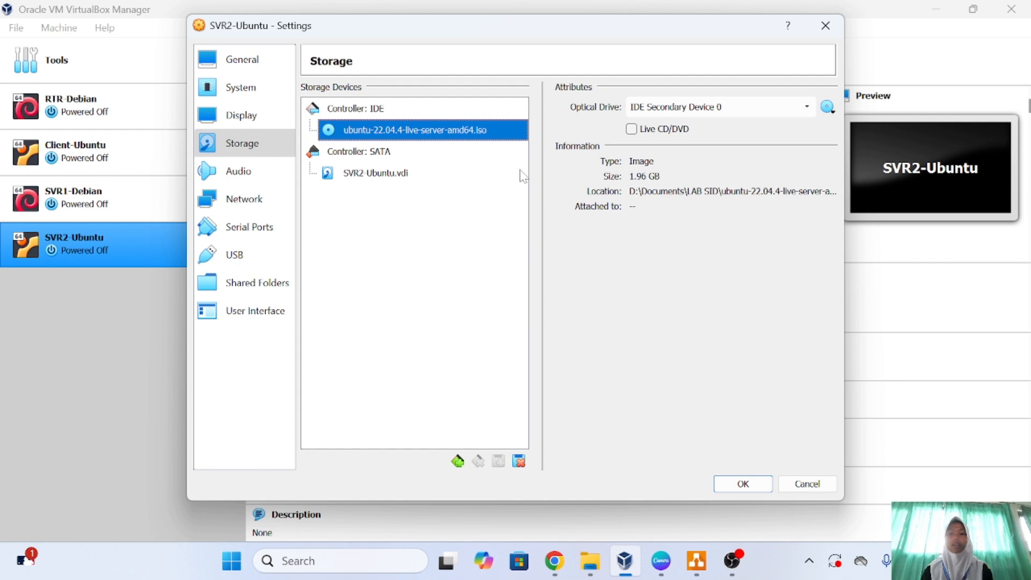
{"action": "left_click", "coordinate": [720, 484]}
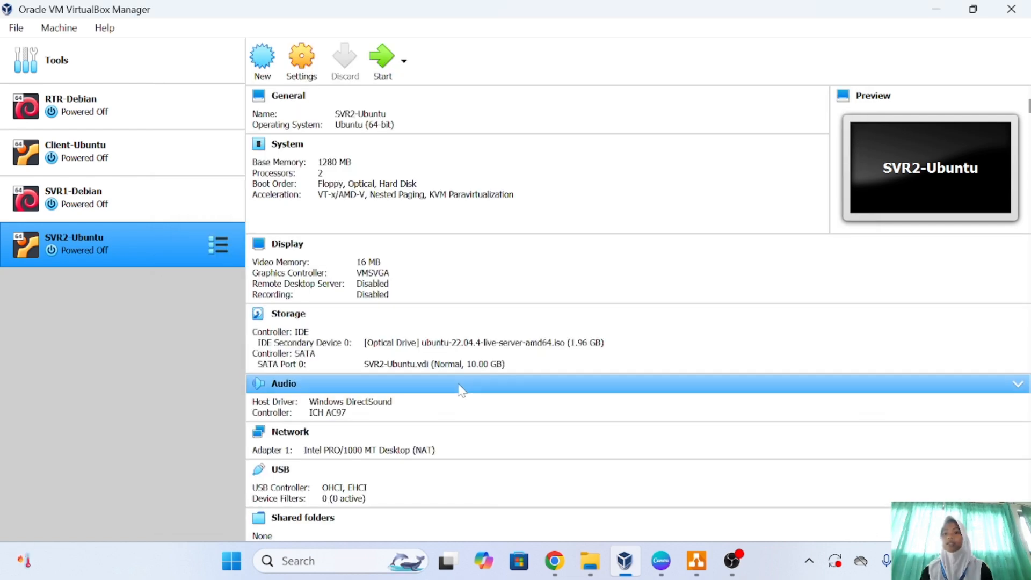
{"action": "left_click", "coordinate": [382, 63]}
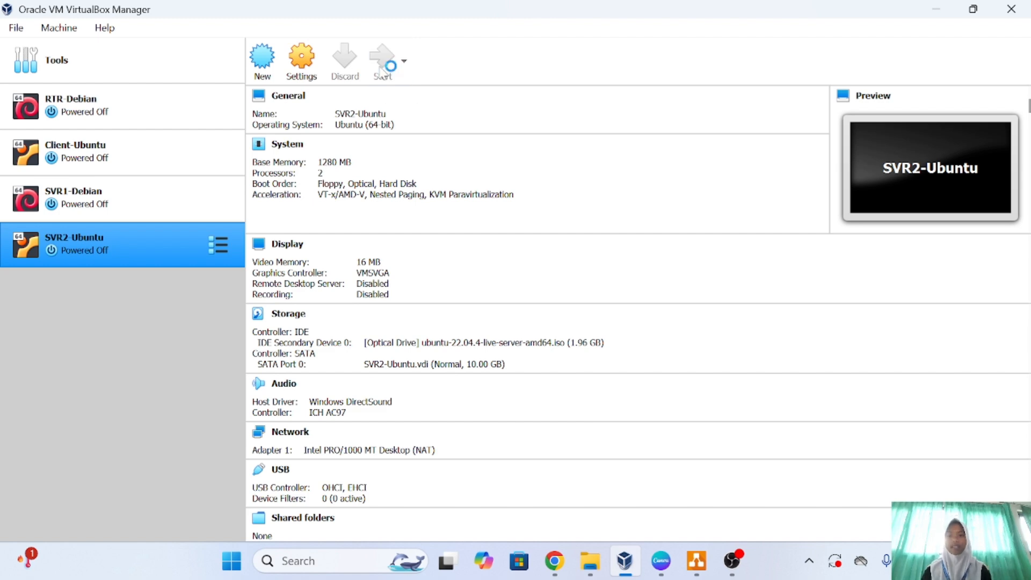
Boot the default live server installer entry from the GRUB menu.
{"action": "key", "text": "Return"}
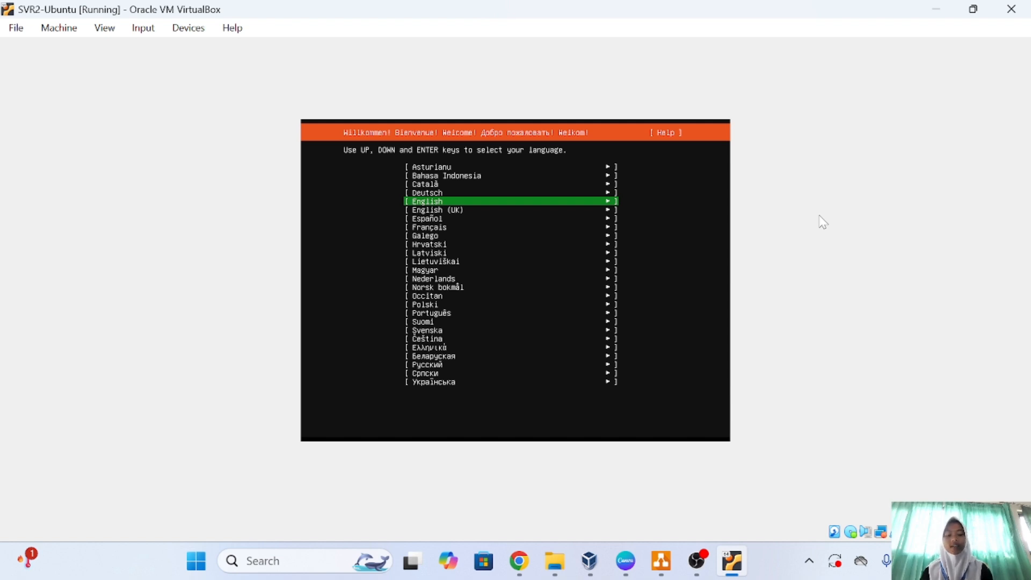
Accept English, no installer update, US keyboard, standard server install, blank proxy and default mirror.
{"action": "key", "text": "Return"}
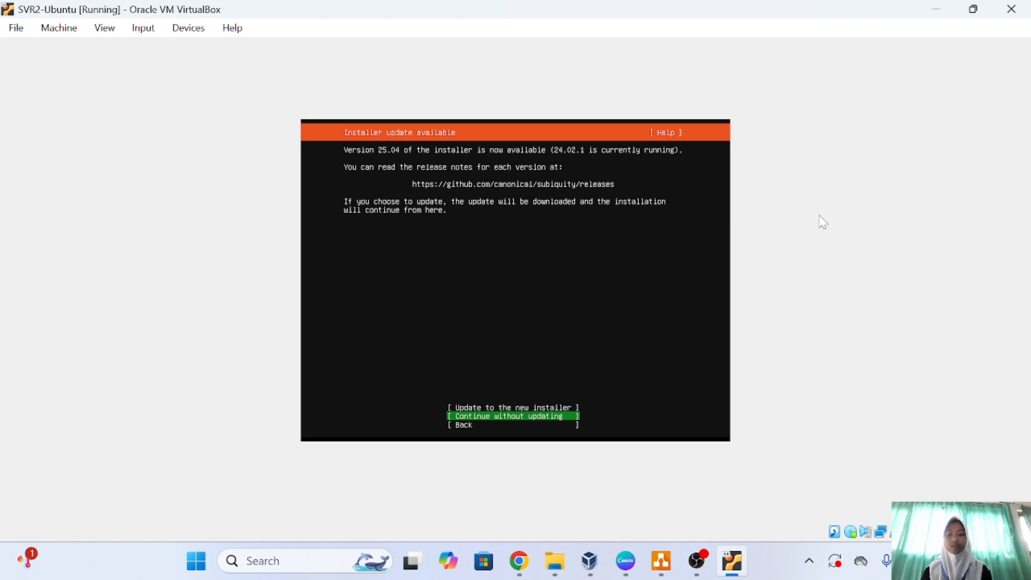
{"action": "key", "text": "Return"}
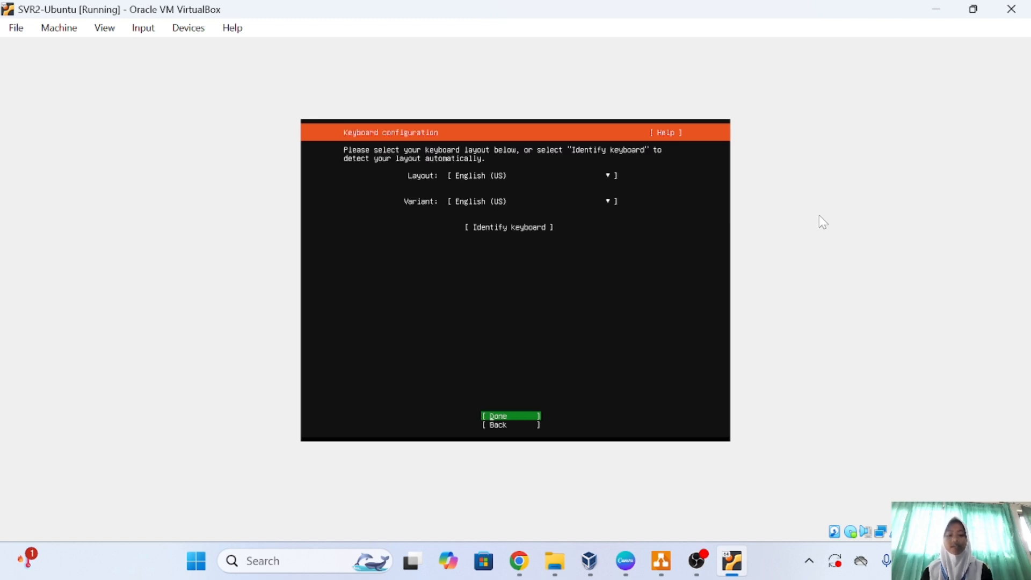
{"action": "key", "text": "Return"}
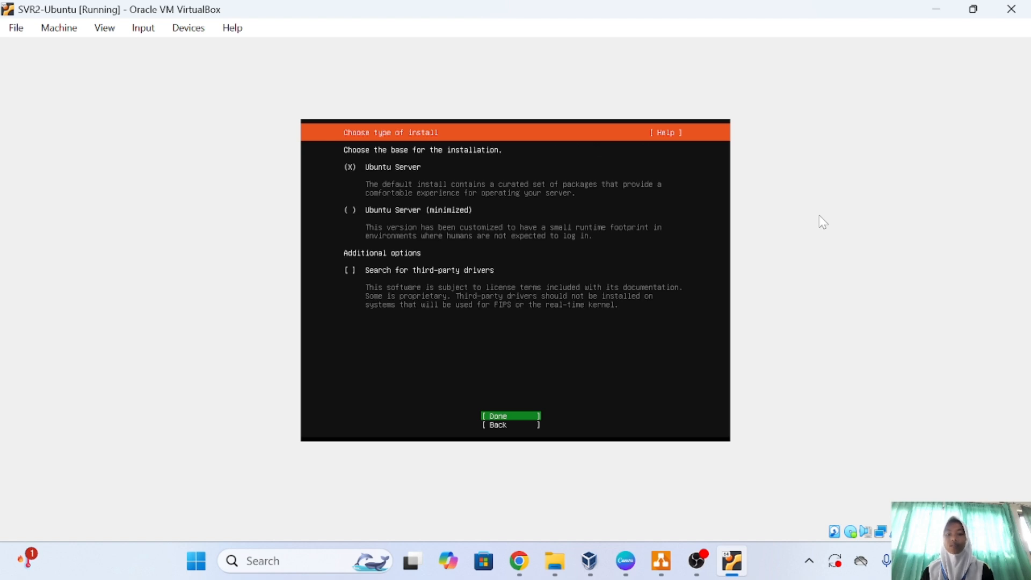
{"action": "key", "text": "Return"}
{"action": "key", "text": "Return"}
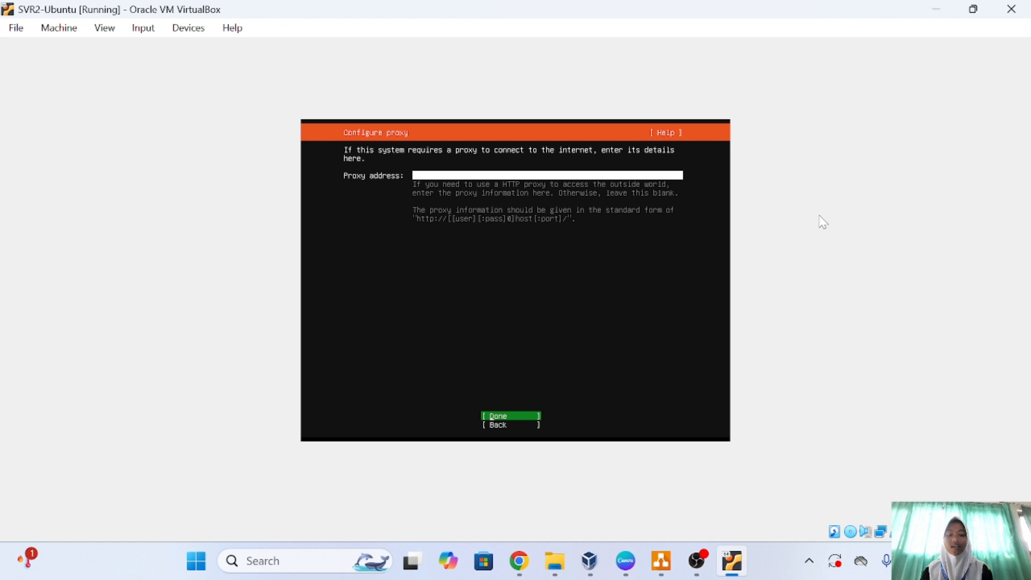
{"action": "key", "text": "Return"}
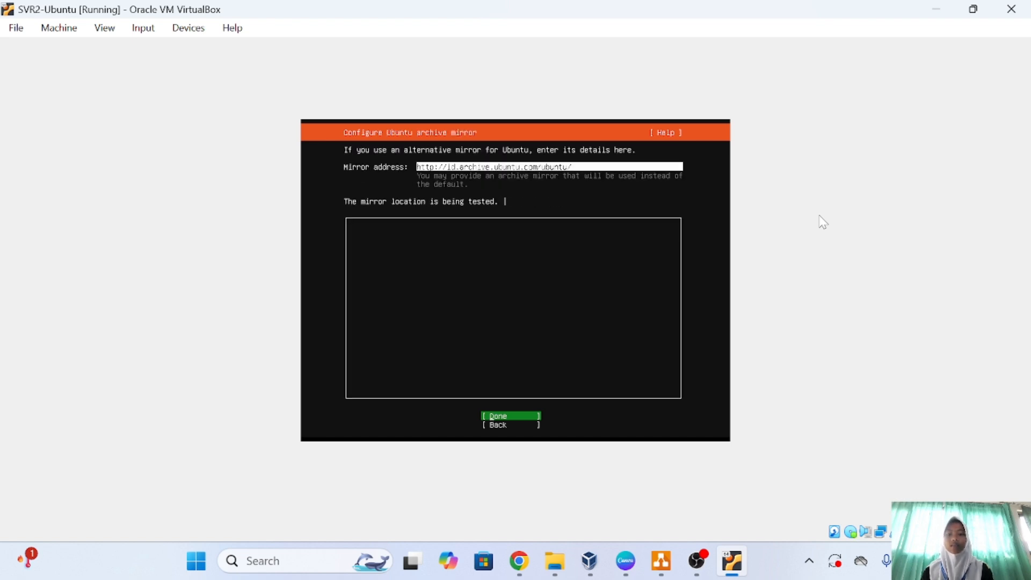
{"action": "key", "text": "Return"}
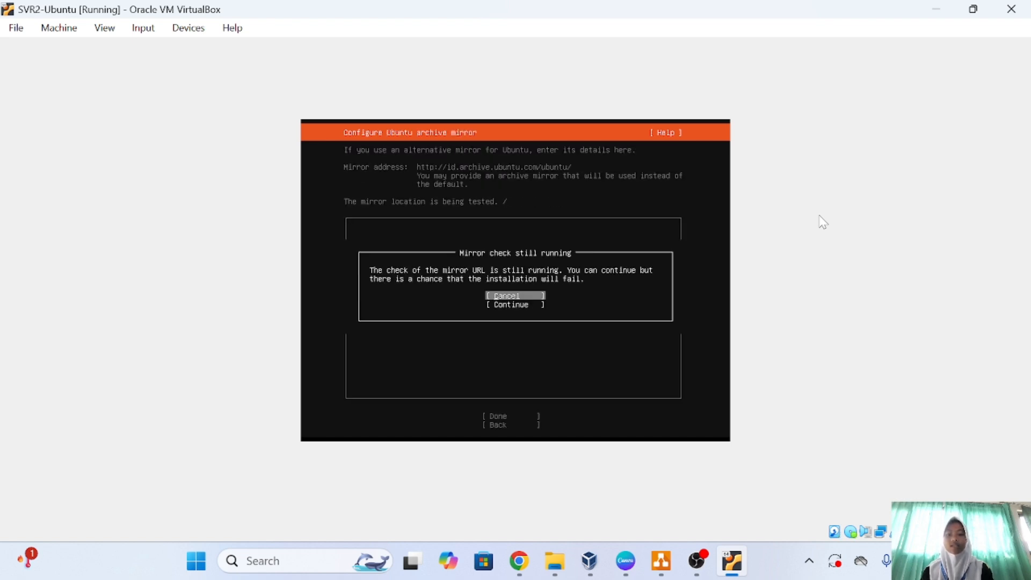
{"action": "key", "text": "Down"}
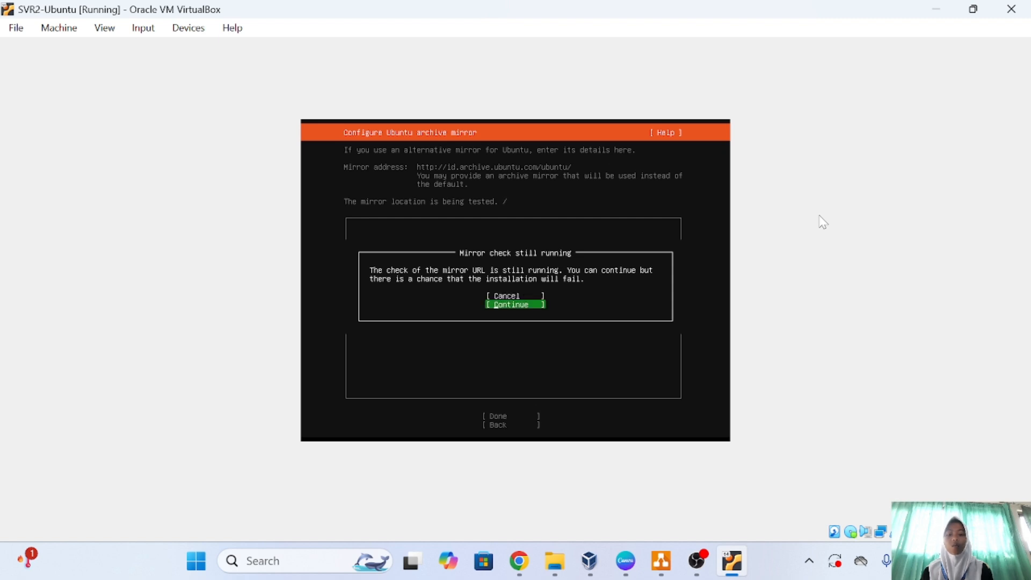
Use the entire 10 GB disk with LVM and confirm erasing it to begin installing.
{"action": "key", "text": "Return"}
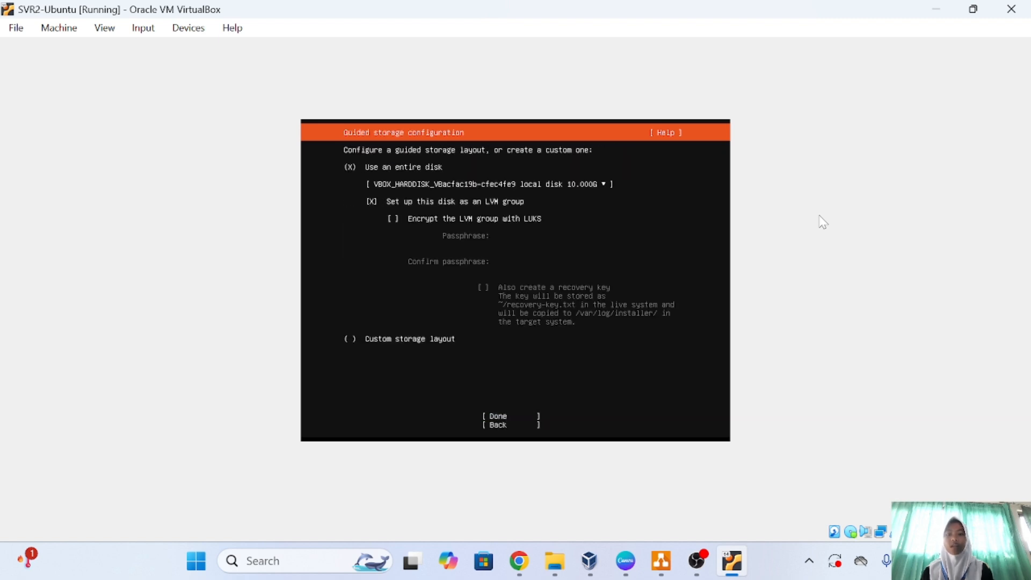
{"action": "key", "text": "Down"}
{"action": "key", "text": "Down"}
{"action": "key", "text": "Down"}
{"action": "key", "text": "Down"}
{"action": "key", "text": "Down"}
{"action": "key", "text": "Down"}
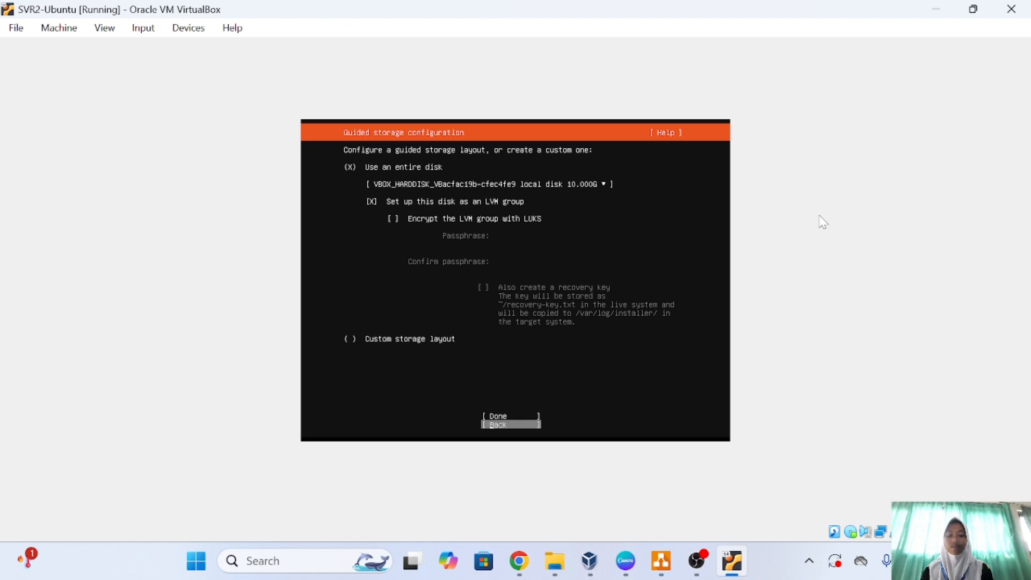
{"action": "key", "text": "Up"}
{"action": "key", "text": "Return"}
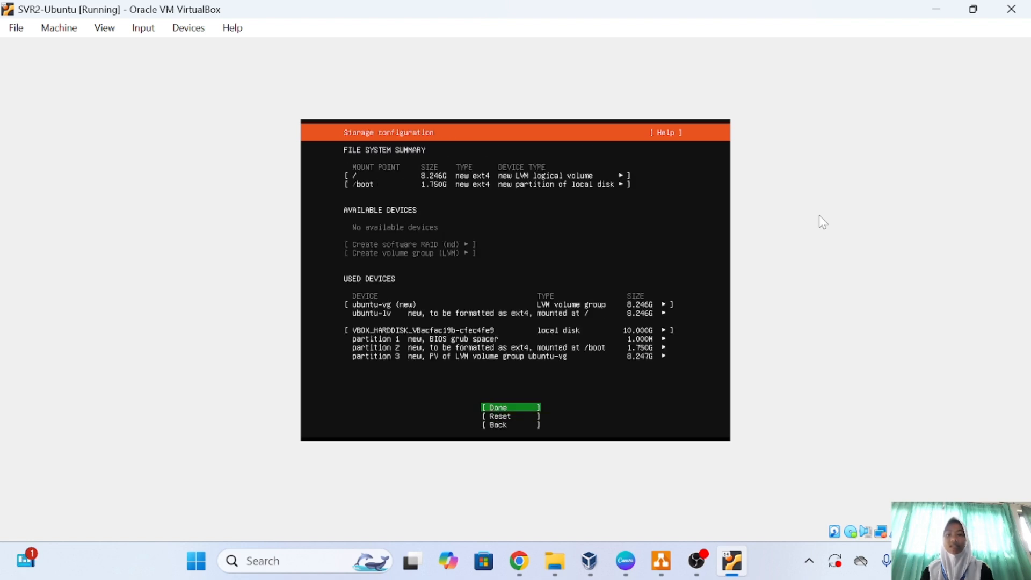
{"action": "key", "text": "Return"}
{"action": "key", "text": "Down"}
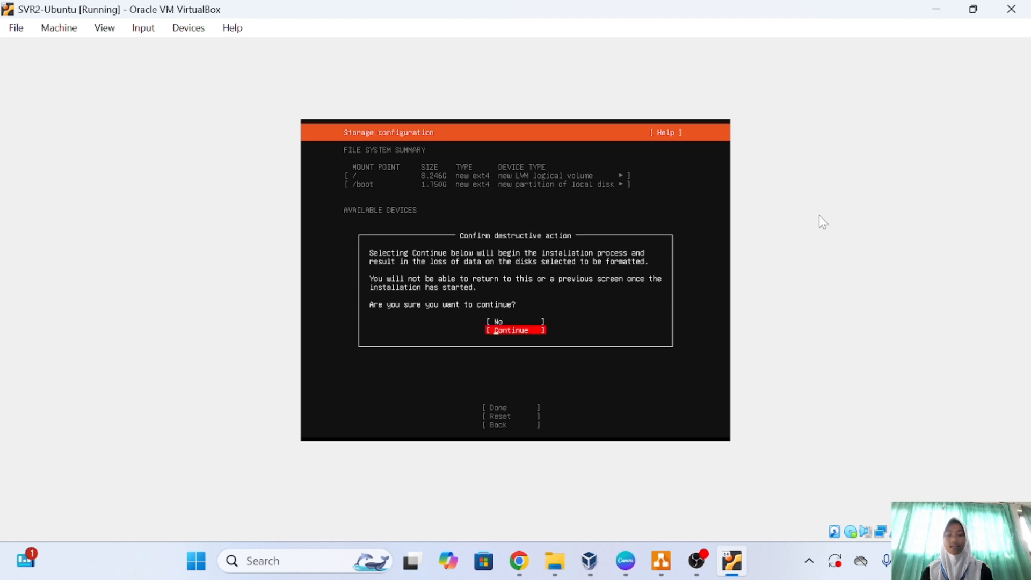
{"action": "key", "text": "Return"}
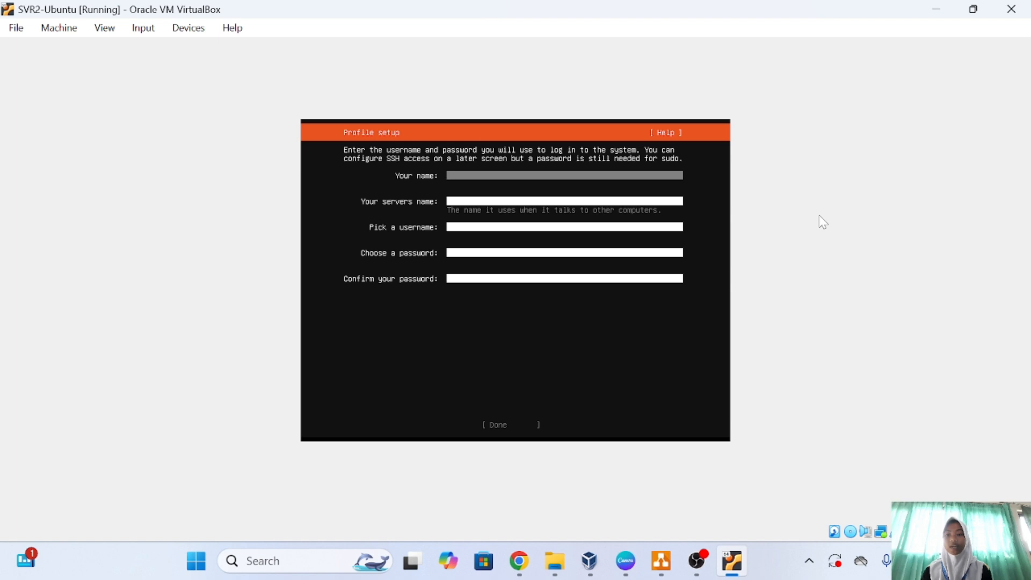
Fill in the user's name, server name, username and a confirmed password, then submit the profile.
{"action": "type", "text": "sa"}
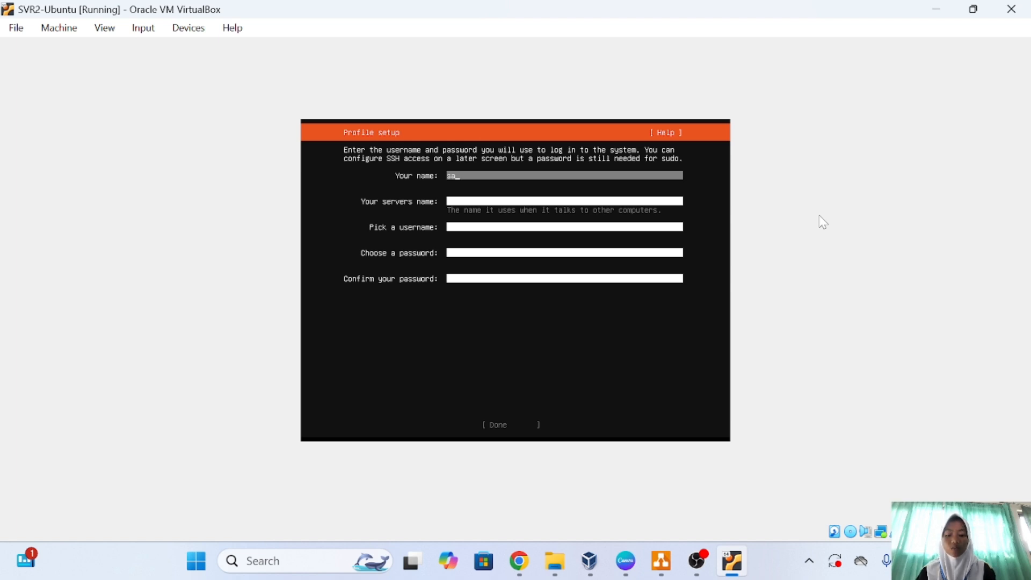
{"action": "type", "text": "lsabila"}
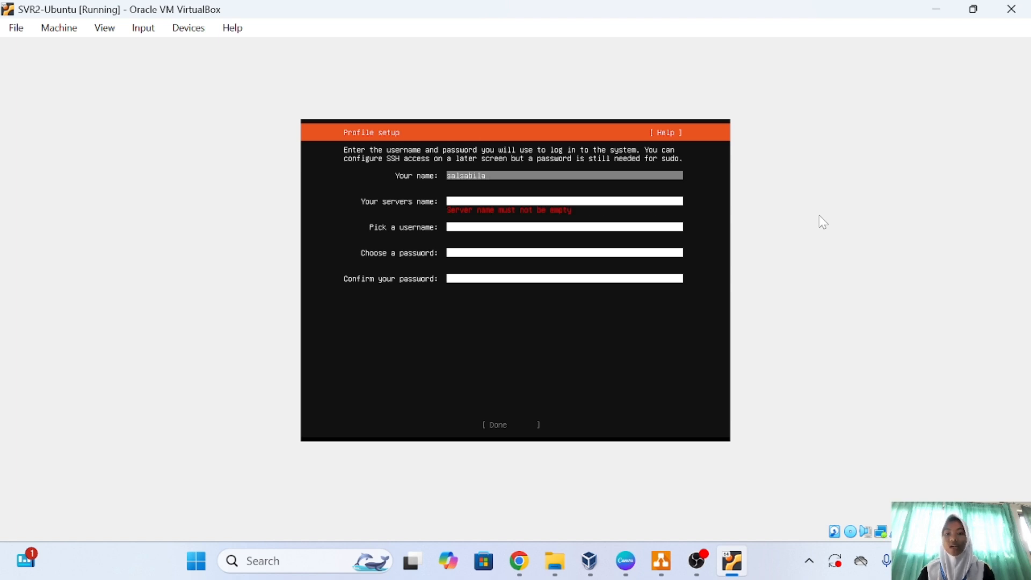
{"action": "key", "text": "Tab"}
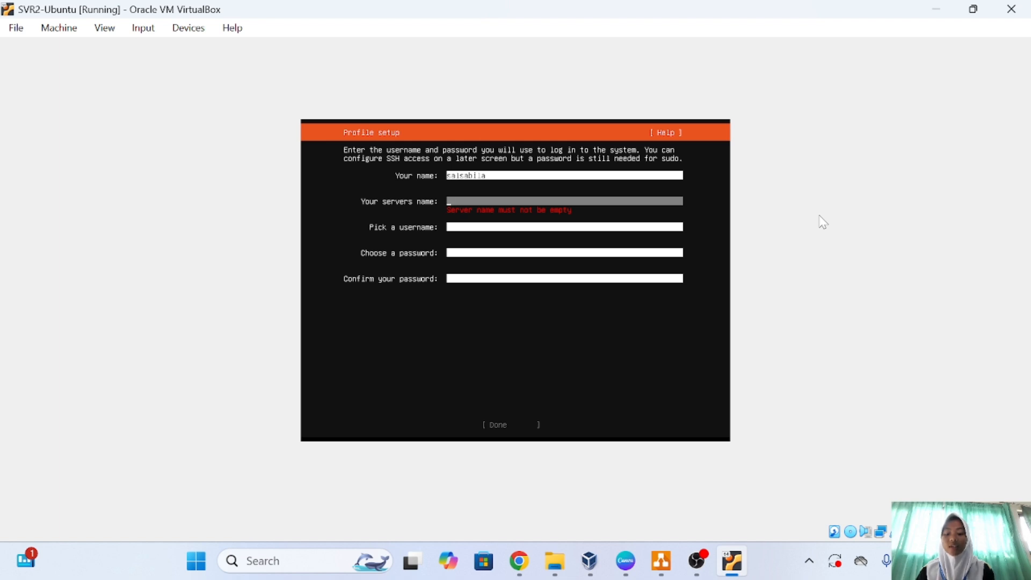
{"action": "type", "text": "salsabila"}
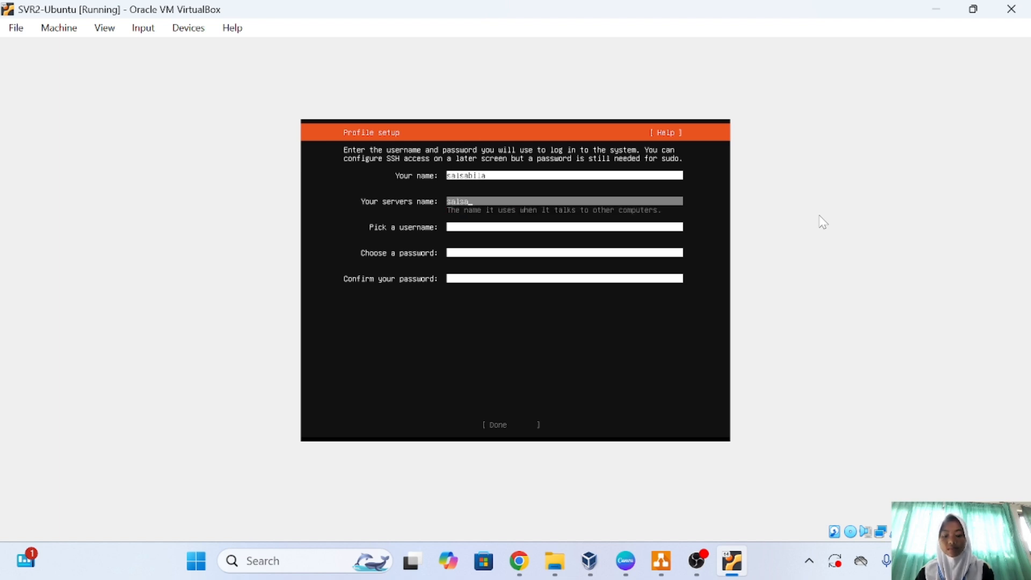
{"action": "key", "text": "Tab"}
{"action": "type", "text": "sa"}
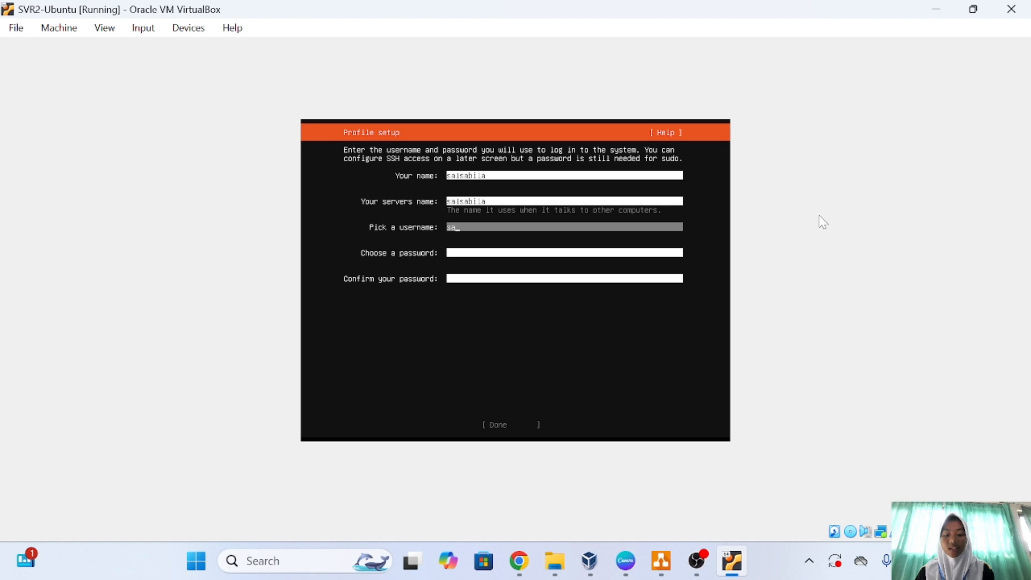
{"action": "type", "text": "lsabi"}
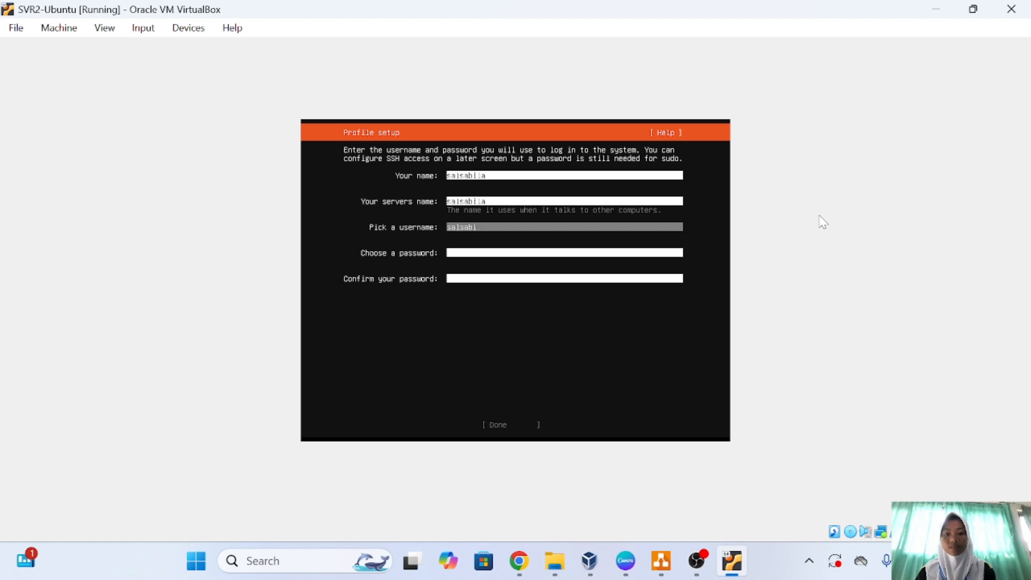
{"action": "type", "text": "la"}
{"action": "key", "text": "Tab"}
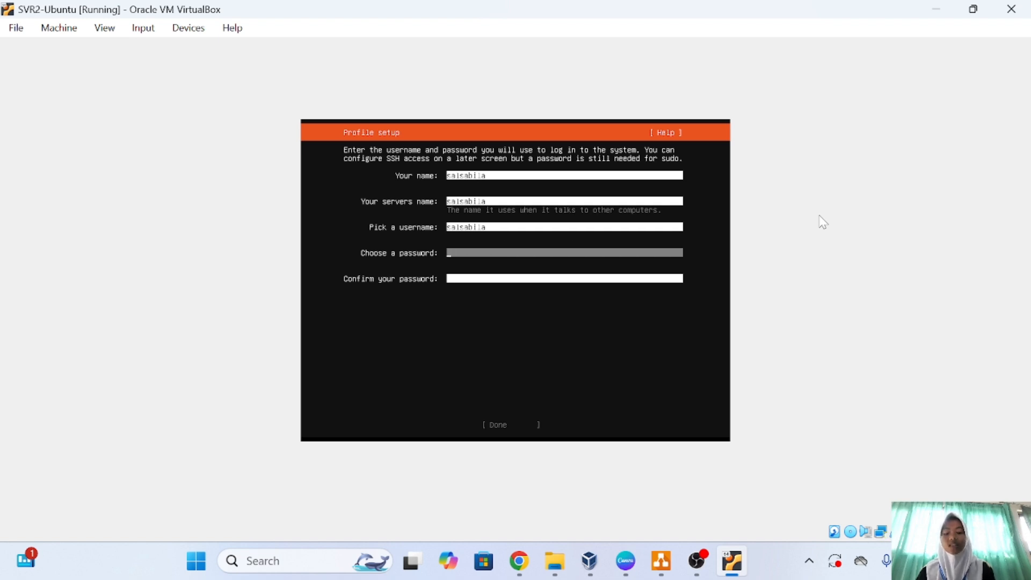
{"action": "type", "text": "s***"}
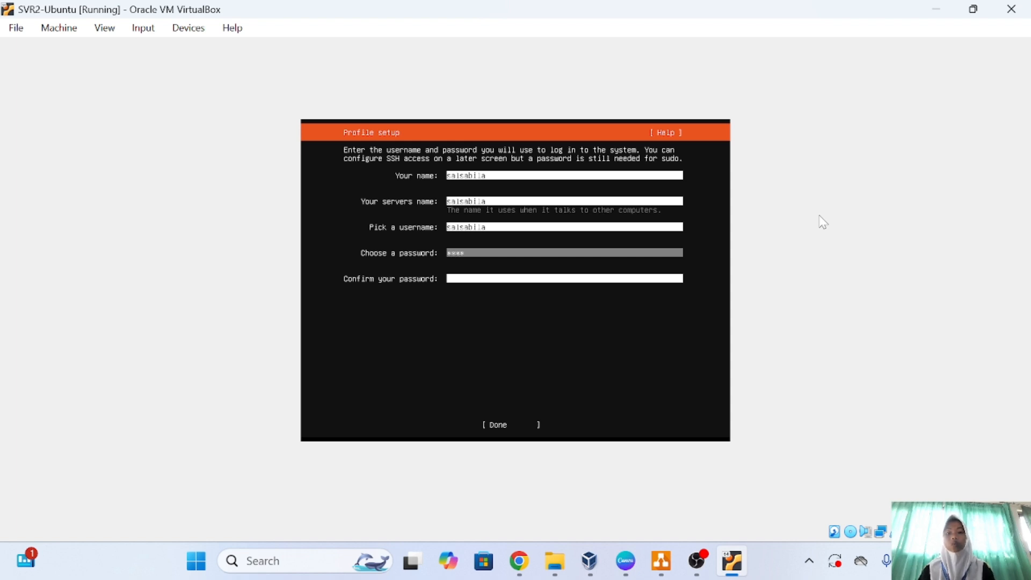
{"action": "key", "text": "Tab"}
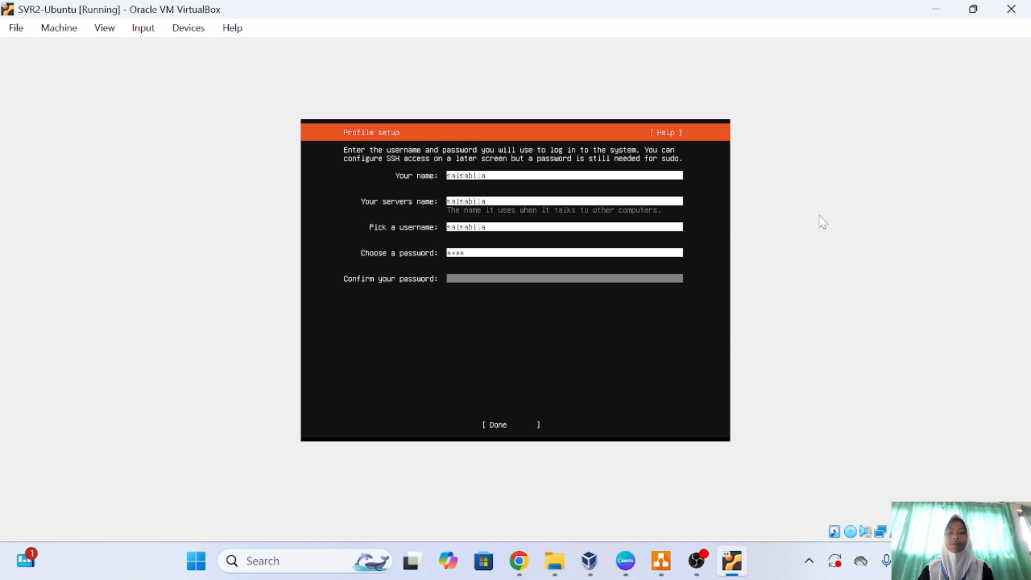
{"action": "type", "text": "s"}
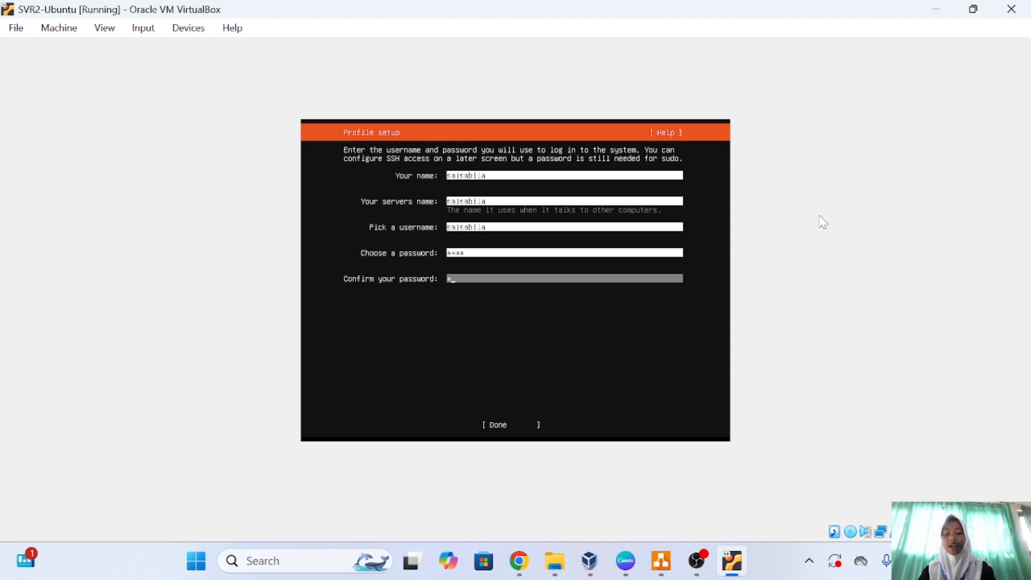
{"action": "type", "text": "***"}
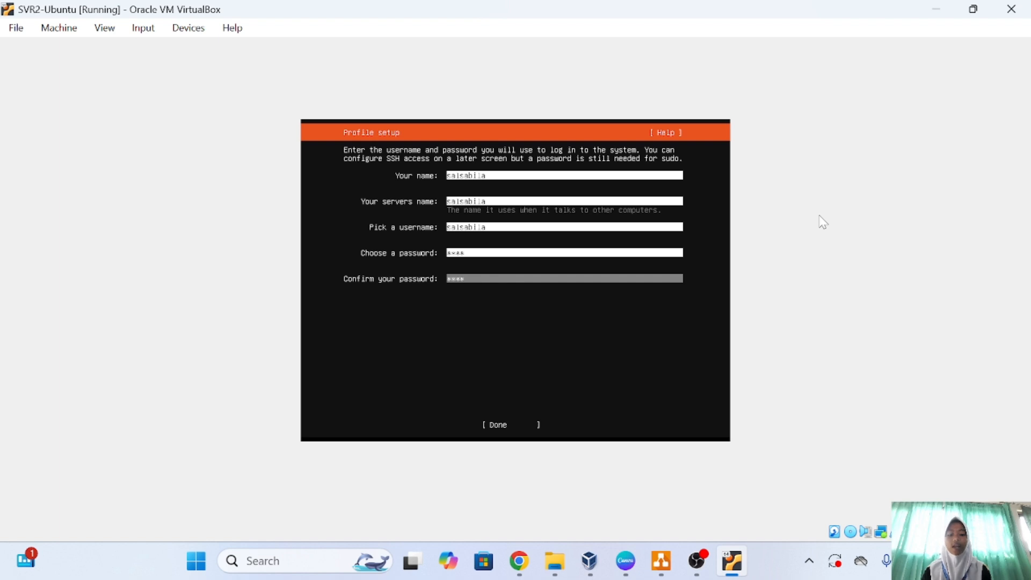
{"action": "key", "text": "Tab"}
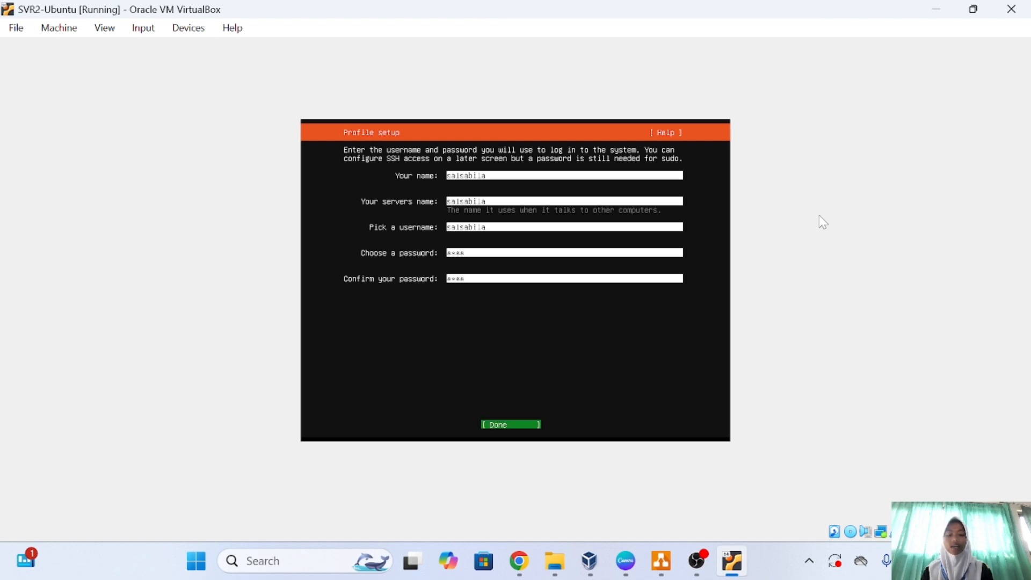
{"action": "key", "text": "Return"}
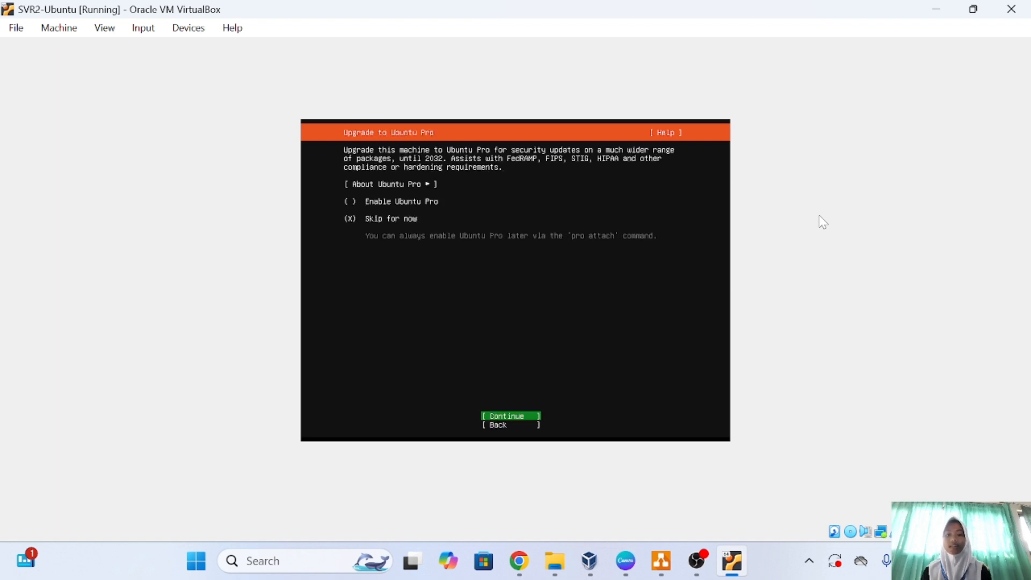
Skip Ubuntu Pro and enable installing the OpenSSH server.
{"action": "key", "text": "Return"}
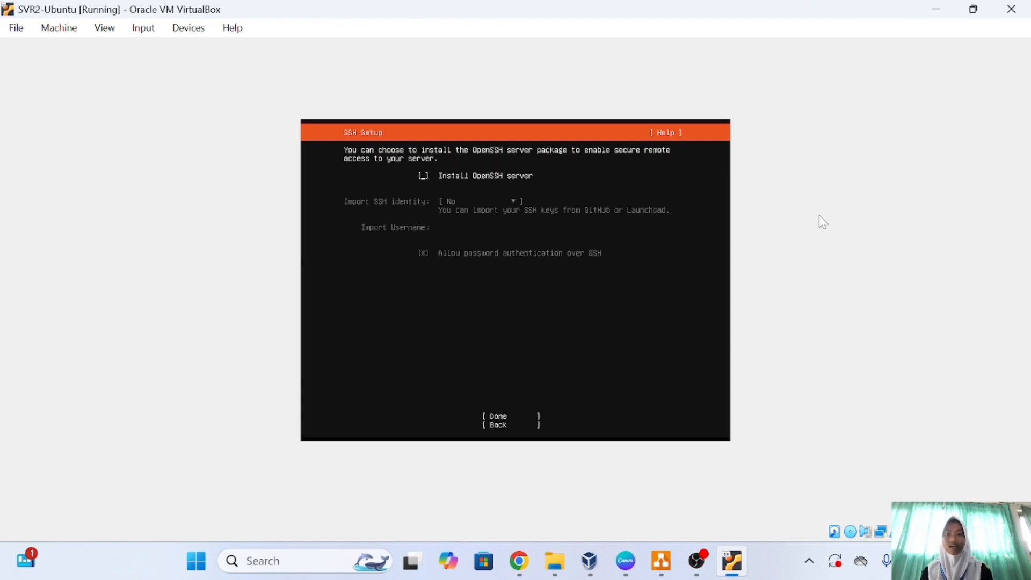
{"action": "key", "text": "space"}
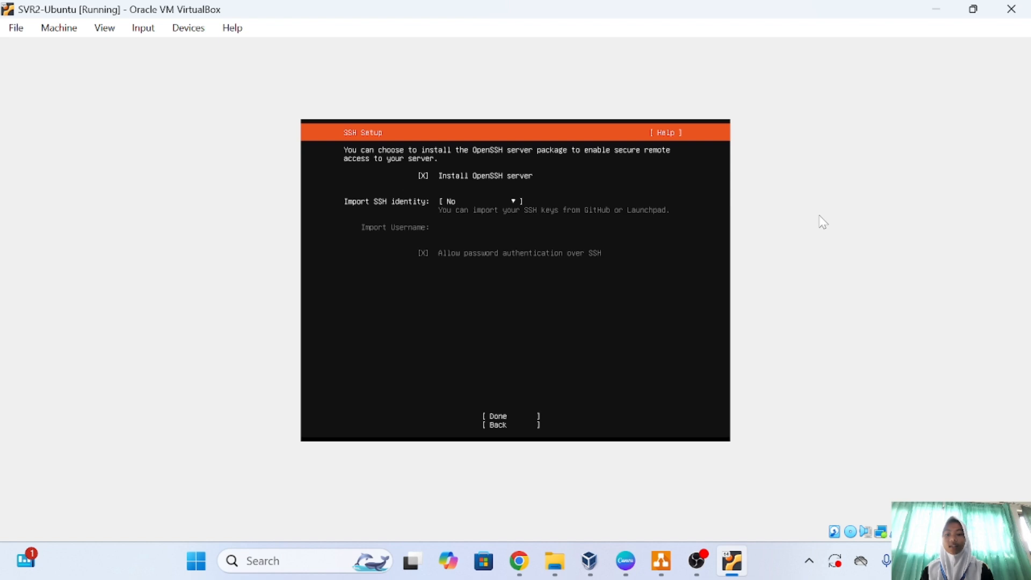
{"action": "key", "text": "Tab"}
{"action": "key", "text": "Tab"}
{"action": "key", "text": "Return"}
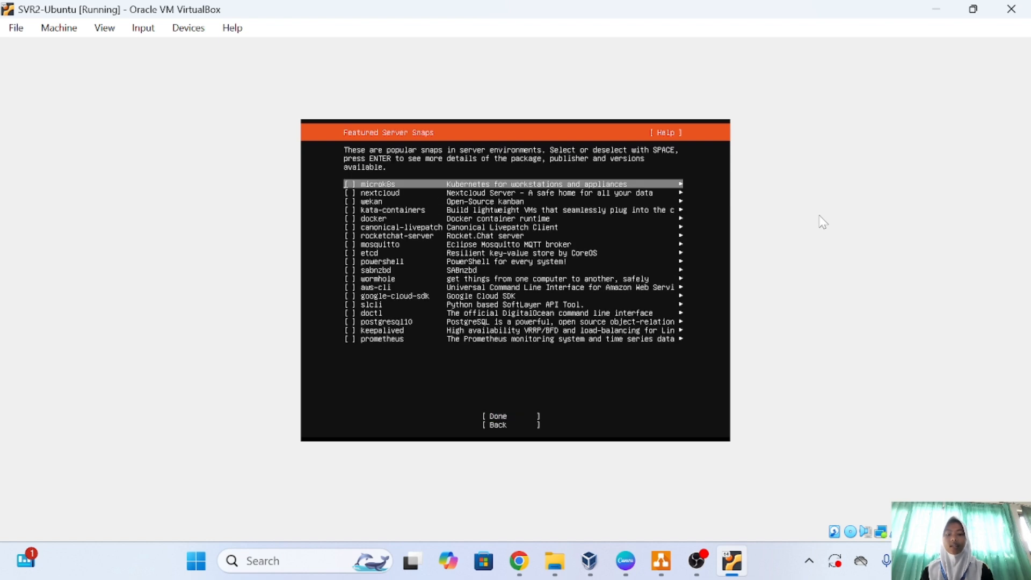
Add no featured server snaps and let the installation run to completion.
{"action": "key", "text": "Down"}
{"action": "key", "text": "Down"}
{"action": "key", "text": "Down"}
{"action": "key", "text": "Down"}
{"action": "key", "text": "Down"}
{"action": "key", "text": "Down"}
{"action": "key", "text": "Down"}
{"action": "key", "text": "Down"}
{"action": "key", "text": "Down"}
{"action": "key", "text": "Down"}
{"action": "key", "text": "Down"}
{"action": "key", "text": "Down"}
{"action": "key", "text": "Down"}
{"action": "key", "text": "Down"}
{"action": "key", "text": "Down"}
{"action": "key", "text": "Down"}
{"action": "key", "text": "Down"}
{"action": "key", "text": "Down"}
{"action": "key", "text": "Down"}
{"action": "key", "text": "Down"}
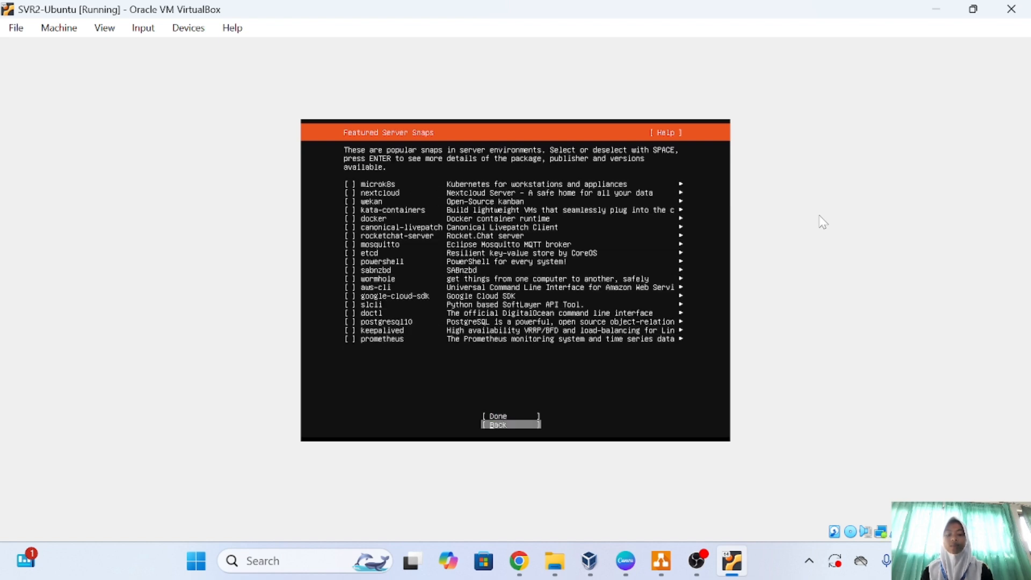
{"action": "key", "text": "Up"}
{"action": "key", "text": "Return"}
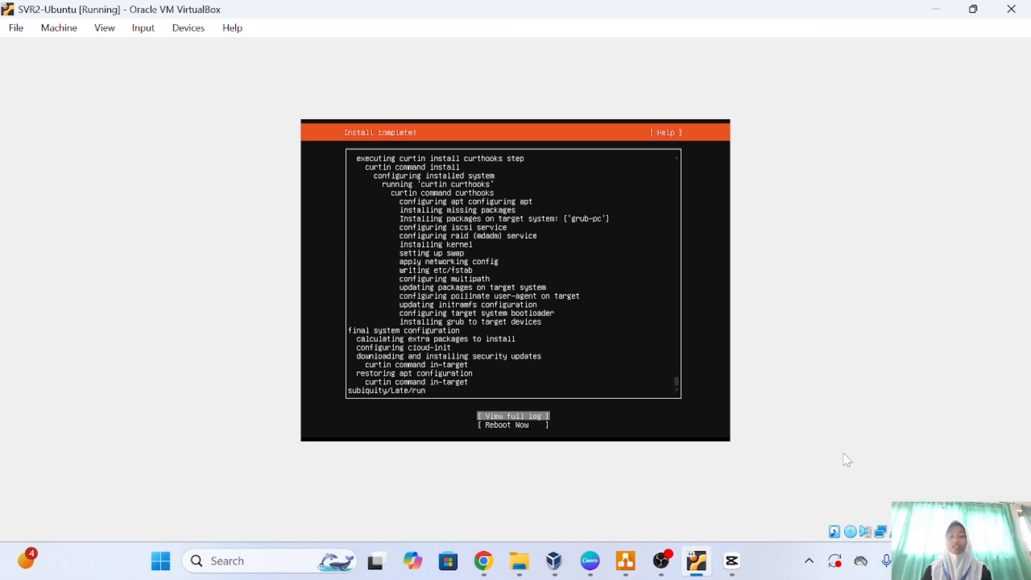
Reboot the installed system and continue past the remove-installation-medium prompt to the login prompt.
{"action": "key", "text": "Down"}
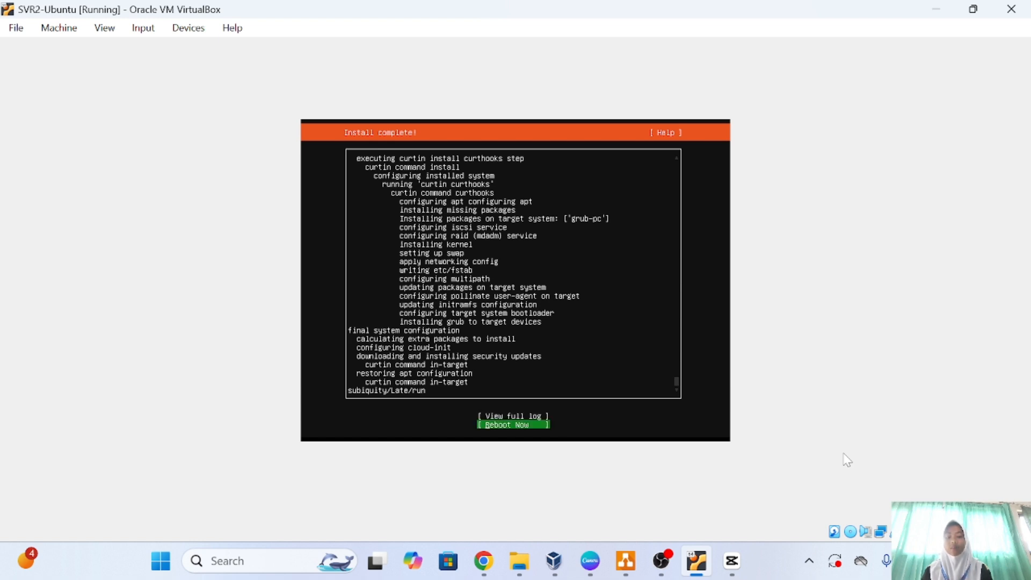
{"action": "key", "text": "Return"}
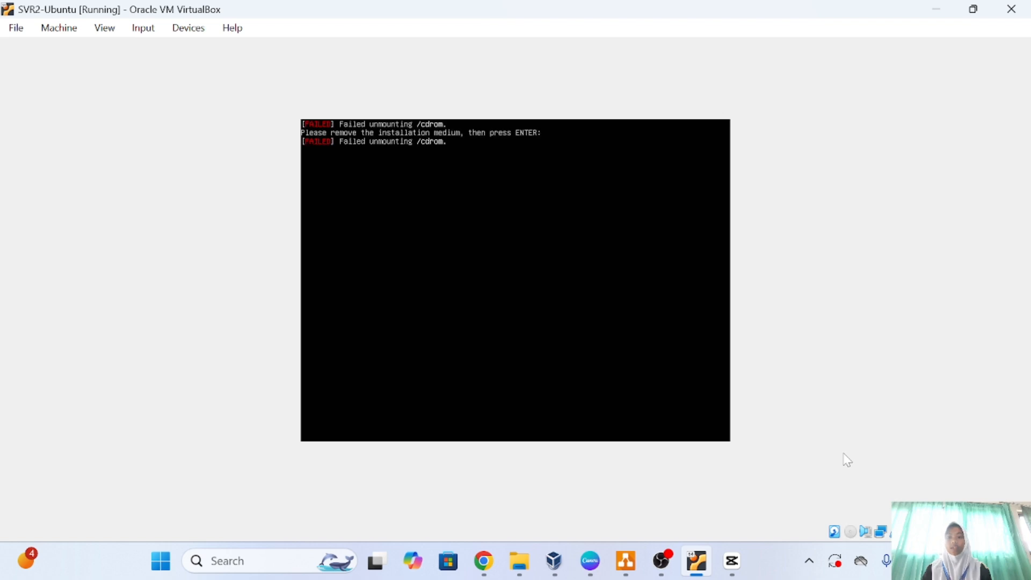
{"action": "key", "text": "Return"}
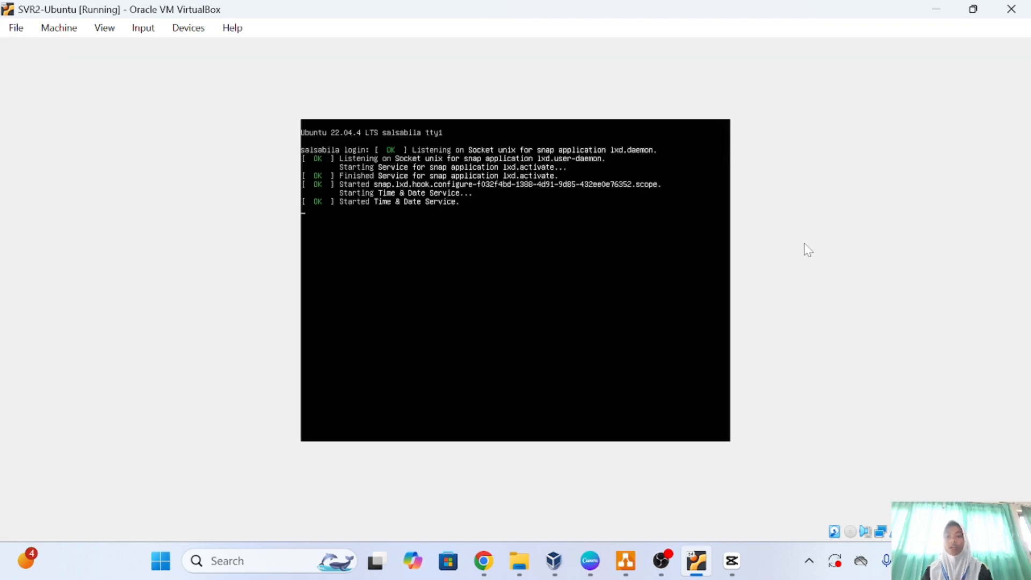
{"action": "key", "text": "Return"}
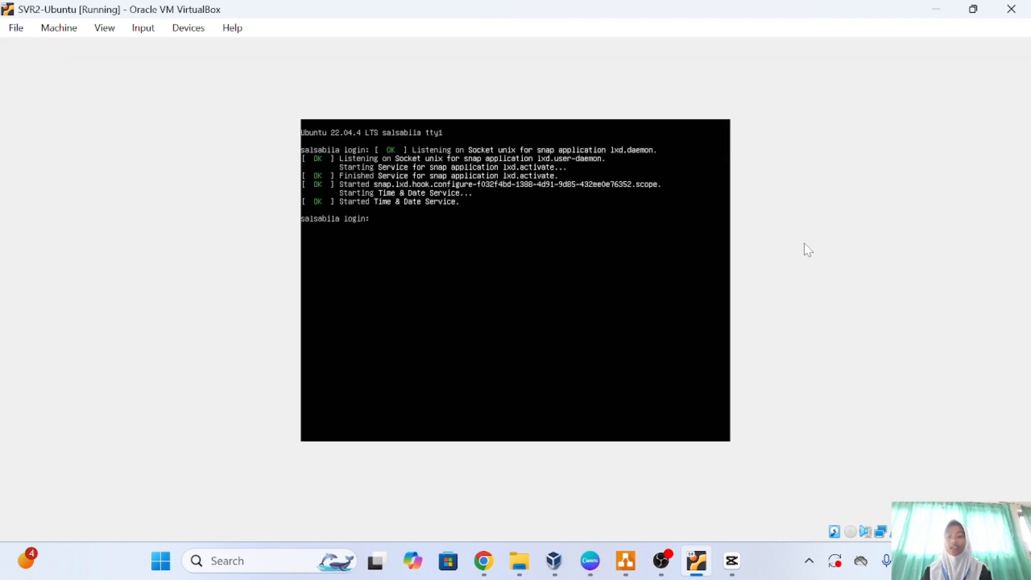
Log in at the console with the created username and password.
{"action": "type", "text": "sals"}
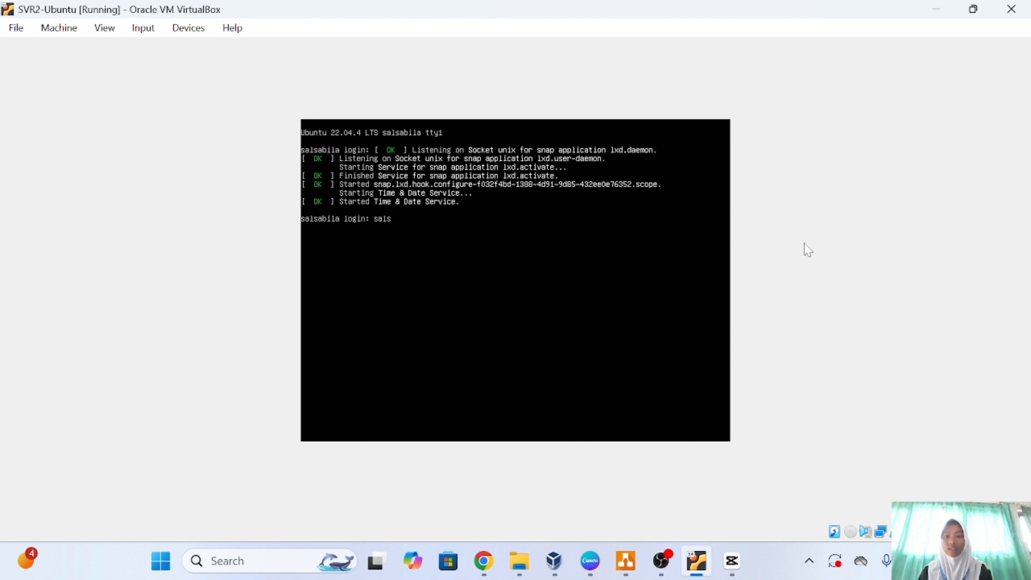
{"action": "type", "text": "abila"}
{"action": "key", "text": "Return"}
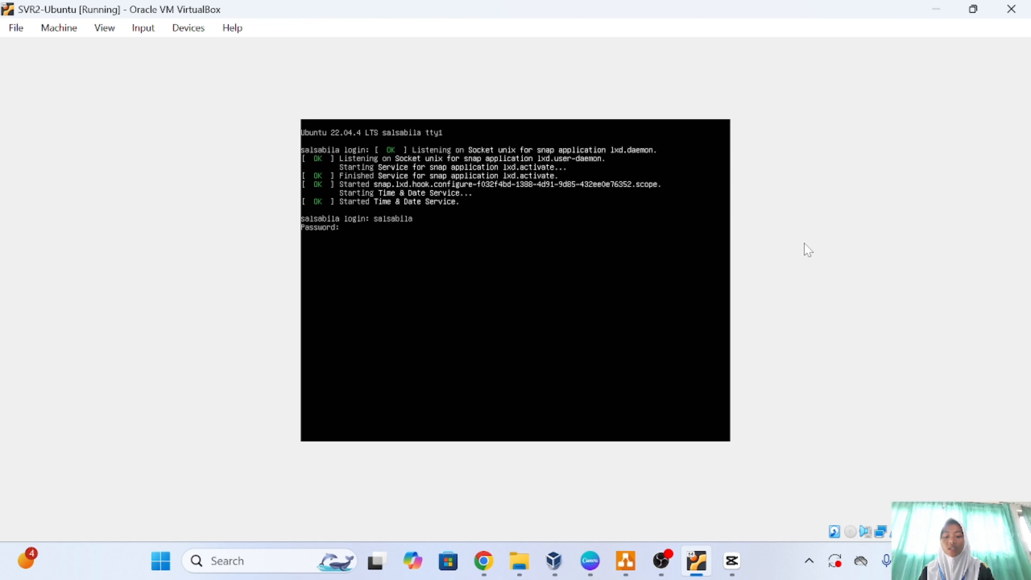
{"action": "key", "text": "Return"}
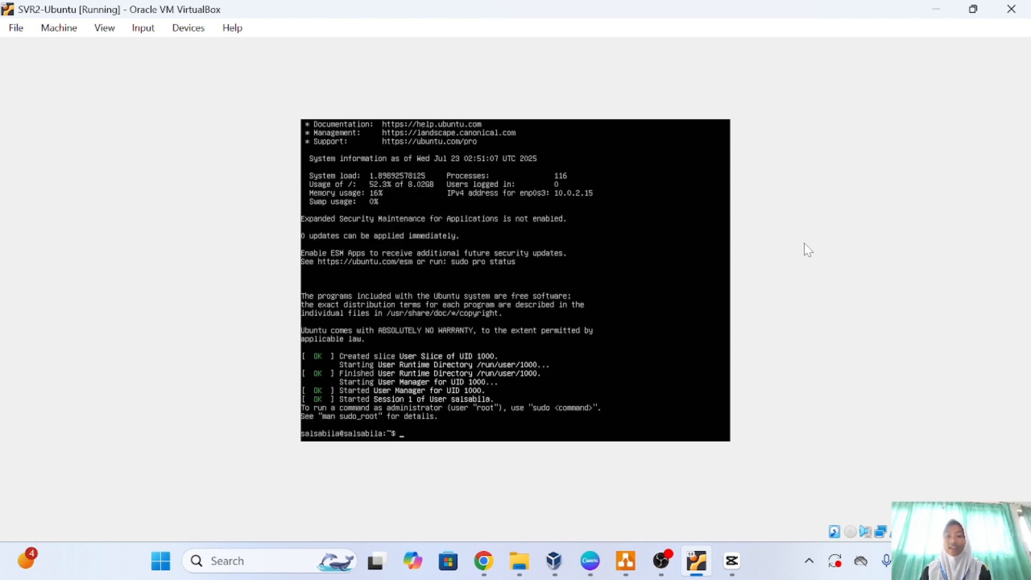
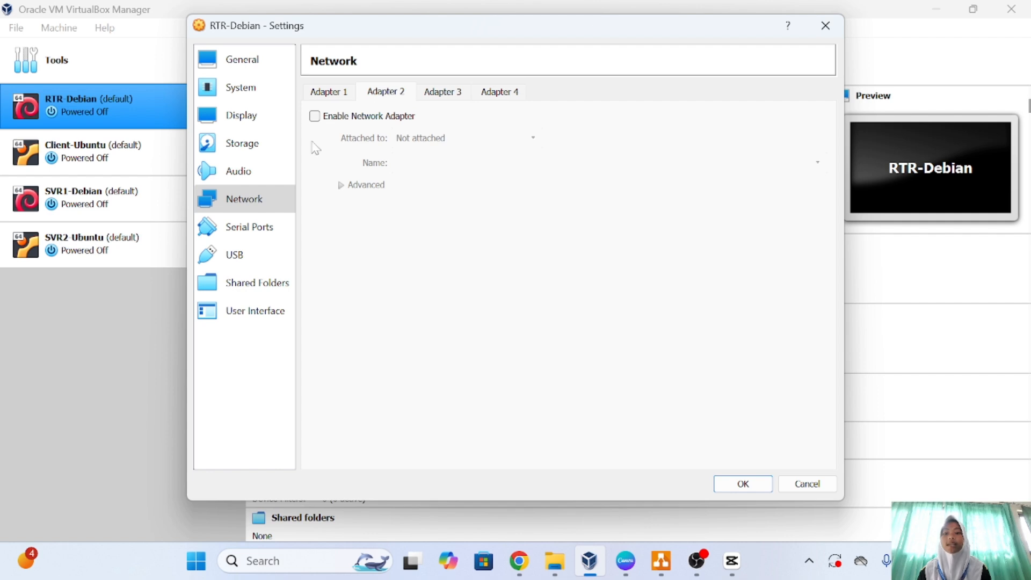
Enable RTR-Debian's Adapter 2 and attach it to the internal network 'server'.
{"action": "left_click", "coordinate": [315, 117]}
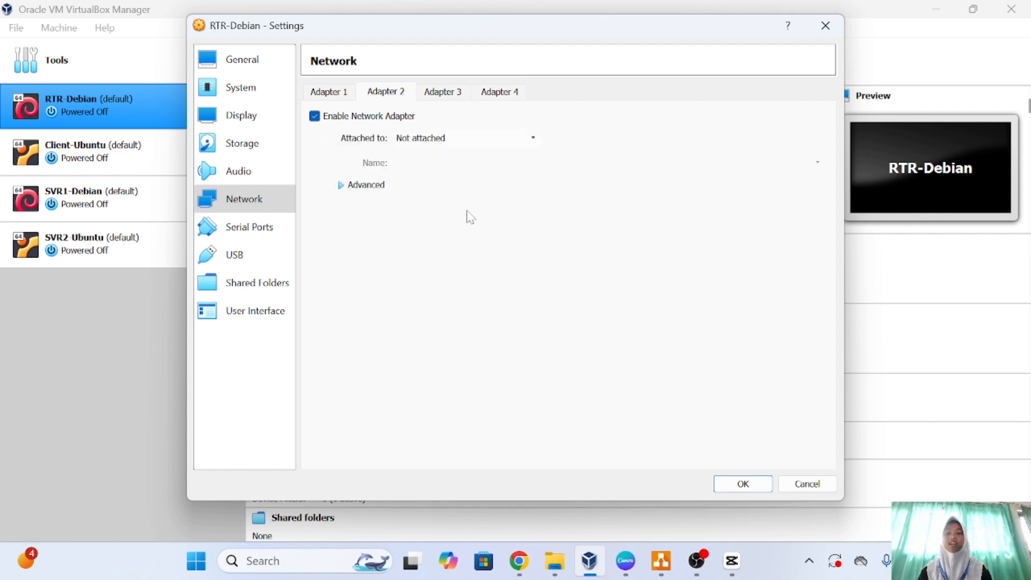
{"action": "left_click", "coordinate": [532, 145]}
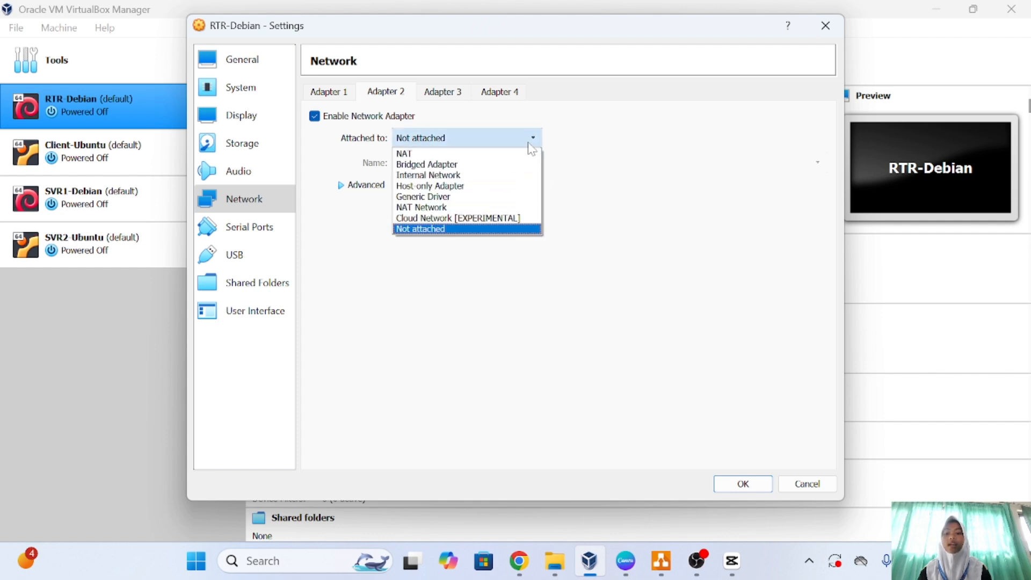
{"action": "left_click", "coordinate": [465, 175]}
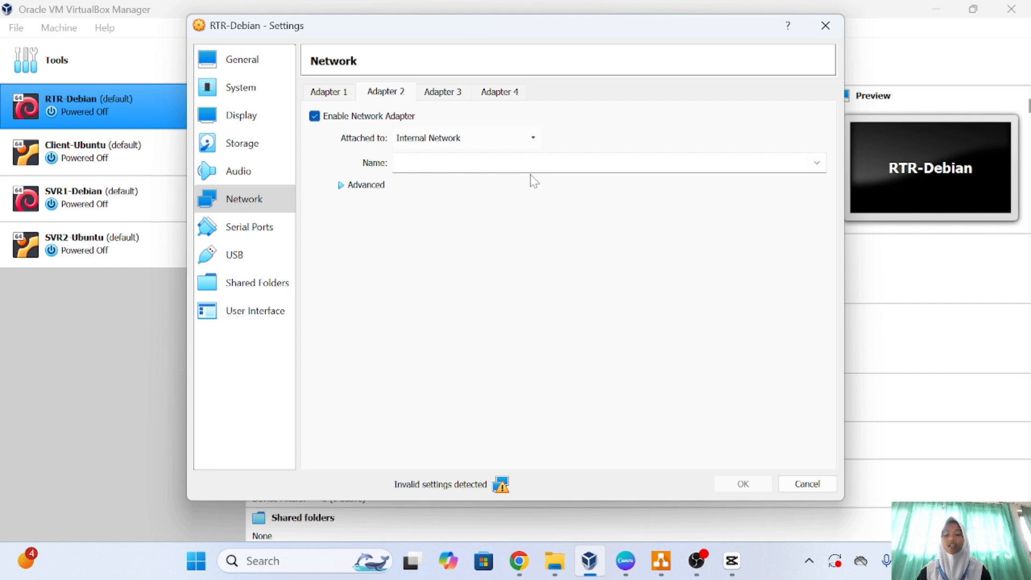
{"action": "type", "text": "serve"}
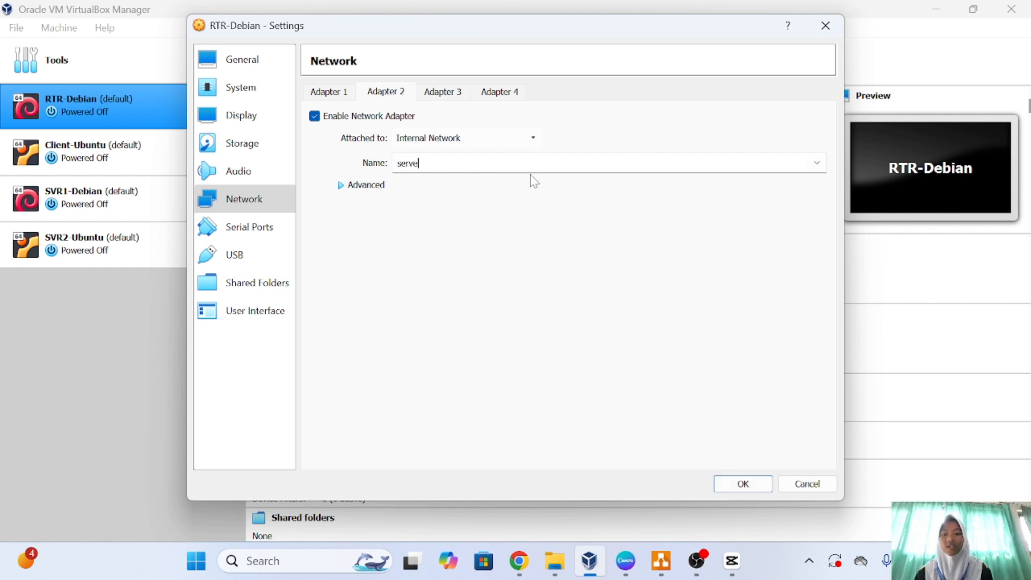
{"action": "type", "text": "r"}
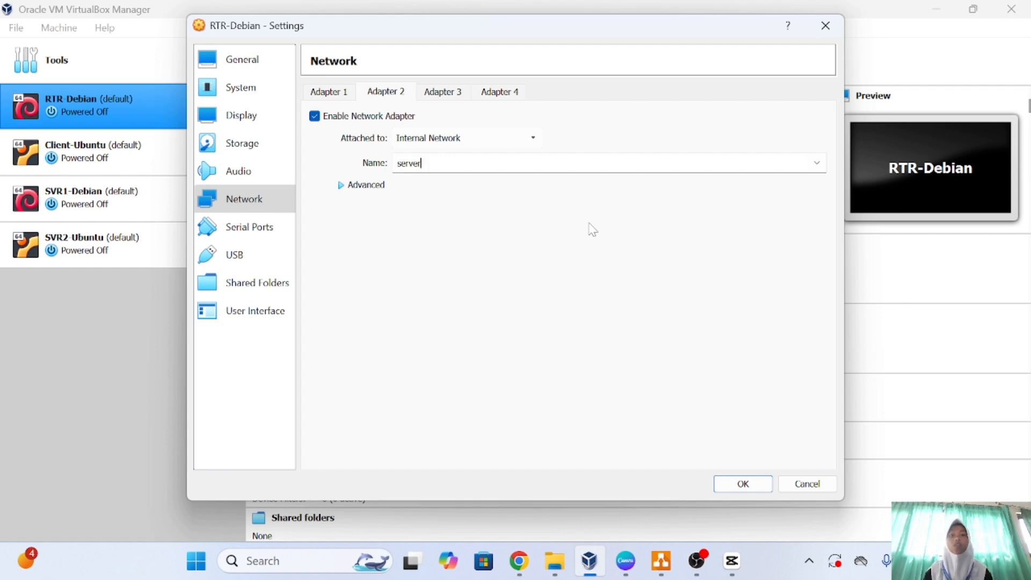
{"action": "left_click", "coordinate": [456, 92]}
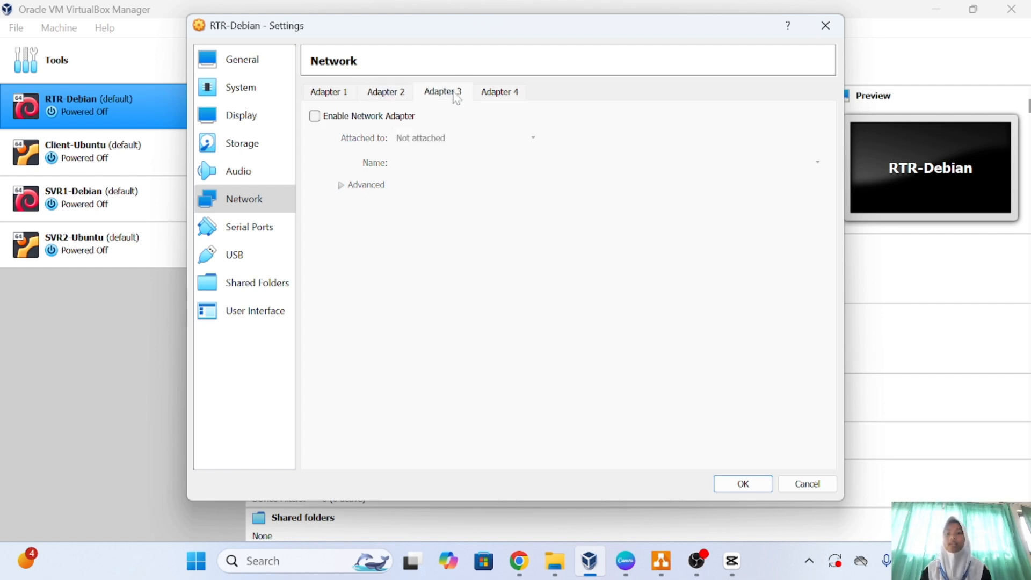
Enable Adapter 3 on internal network 'client' and save RTR-Debian's network settings.
{"action": "left_click", "coordinate": [314, 116]}
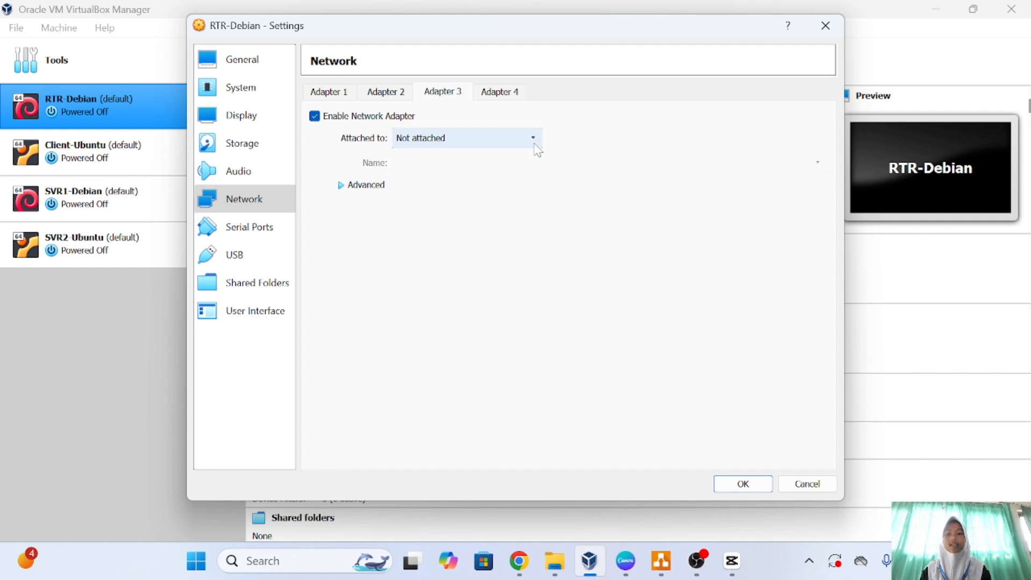
{"action": "left_click", "coordinate": [534, 141]}
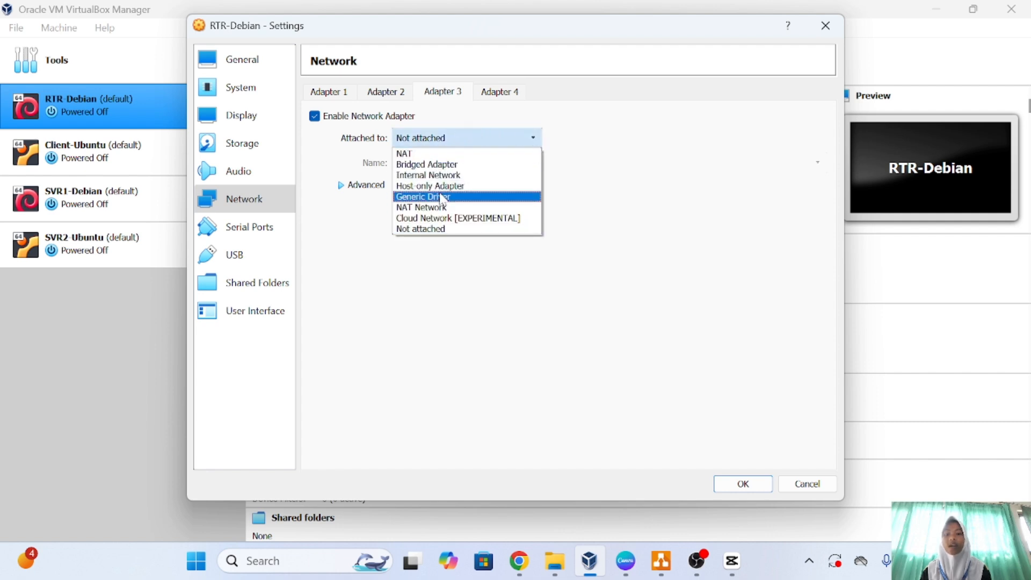
{"action": "left_click", "coordinate": [448, 178]}
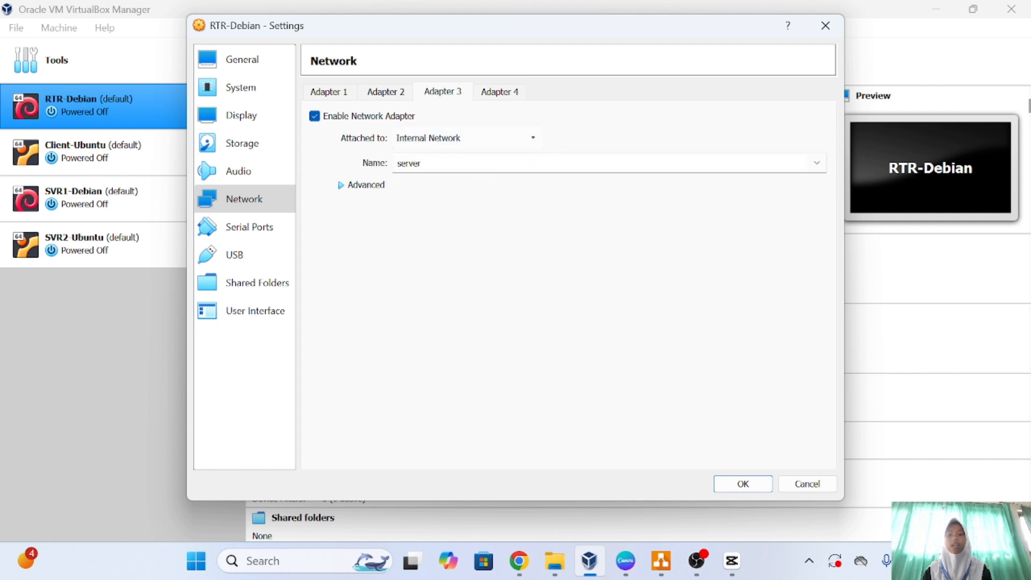
{"action": "left_click", "coordinate": [422, 163]}
{"action": "key", "text": "BackSpace"}
{"action": "key", "text": "BackSpace"}
{"action": "key", "text": "BackSpace"}
{"action": "key", "text": "BackSpace"}
{"action": "key", "text": "BackSpace"}
{"action": "key", "text": "BackSpace"}
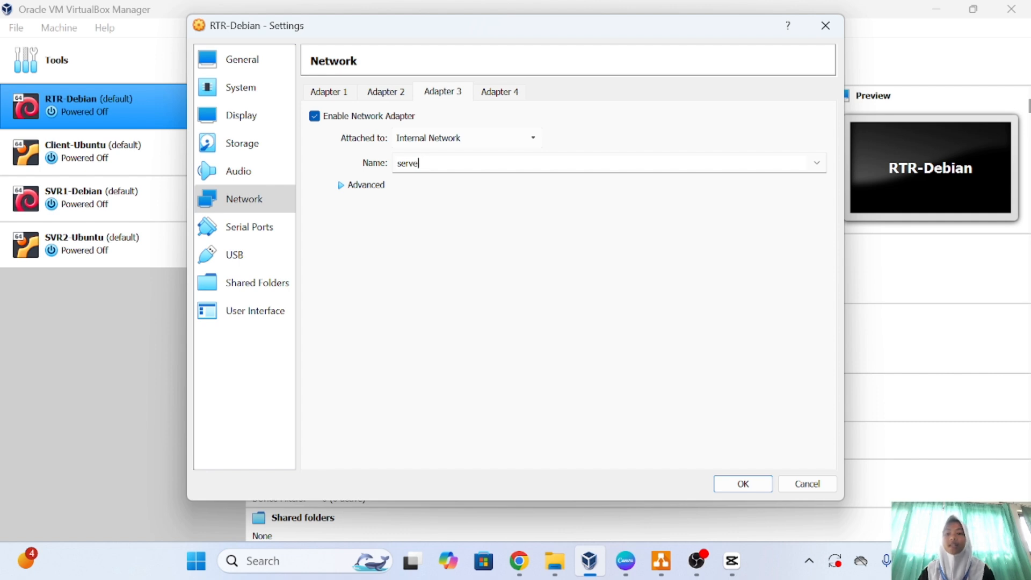
{"action": "type", "text": "cli"}
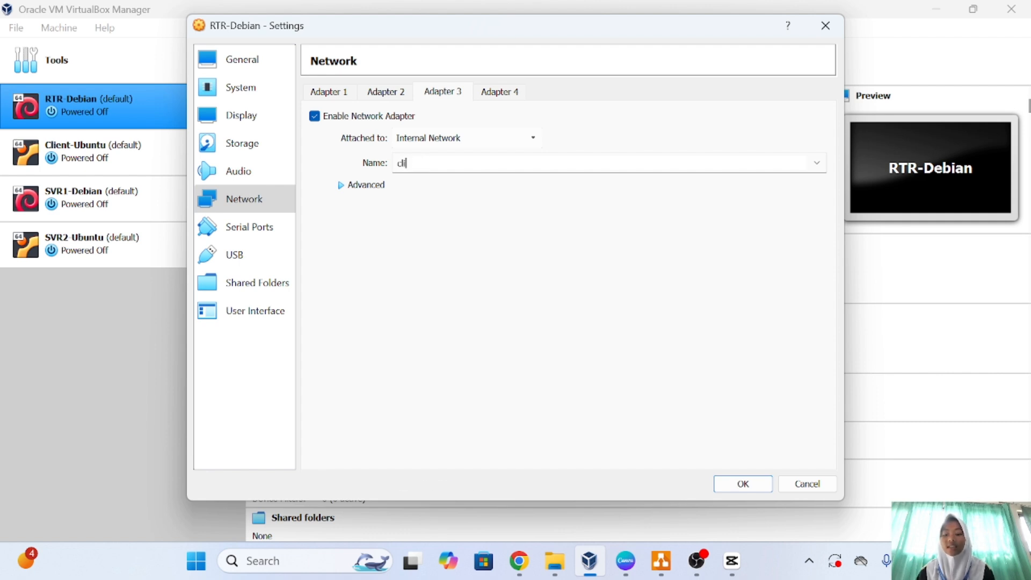
{"action": "type", "text": "ent"}
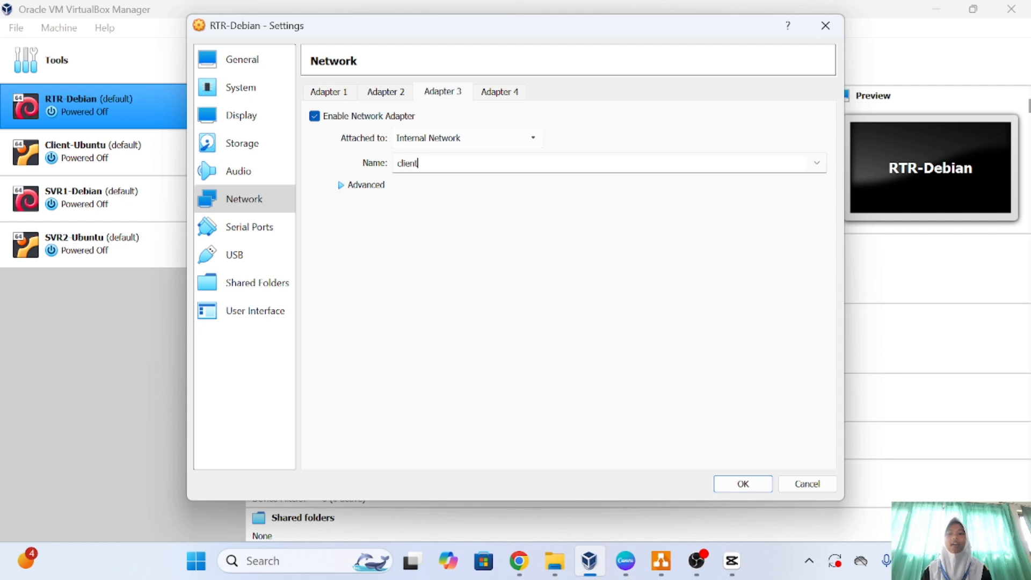
{"action": "left_click", "coordinate": [668, 570]}
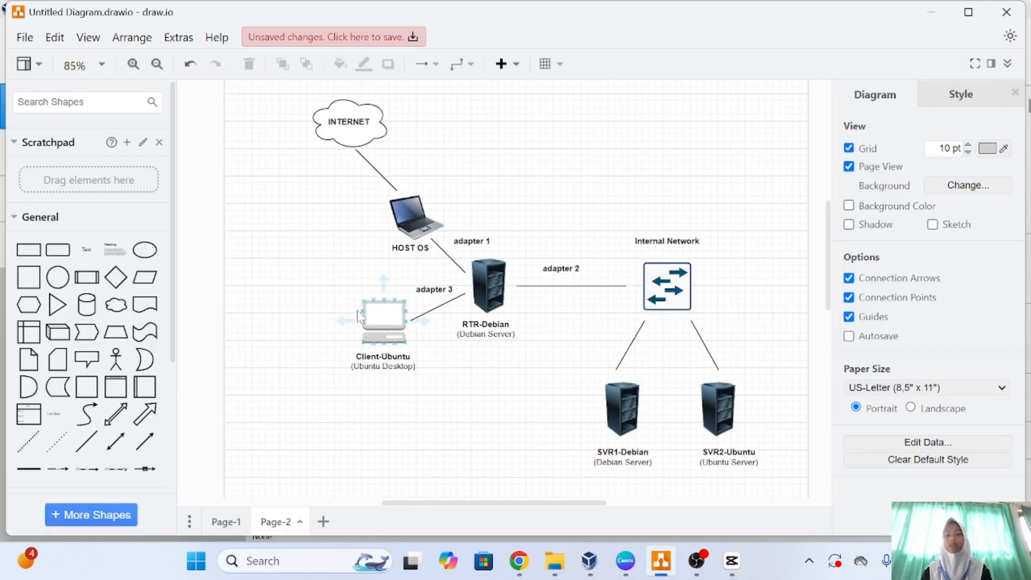
{"action": "key", "text": "alt+Tab"}
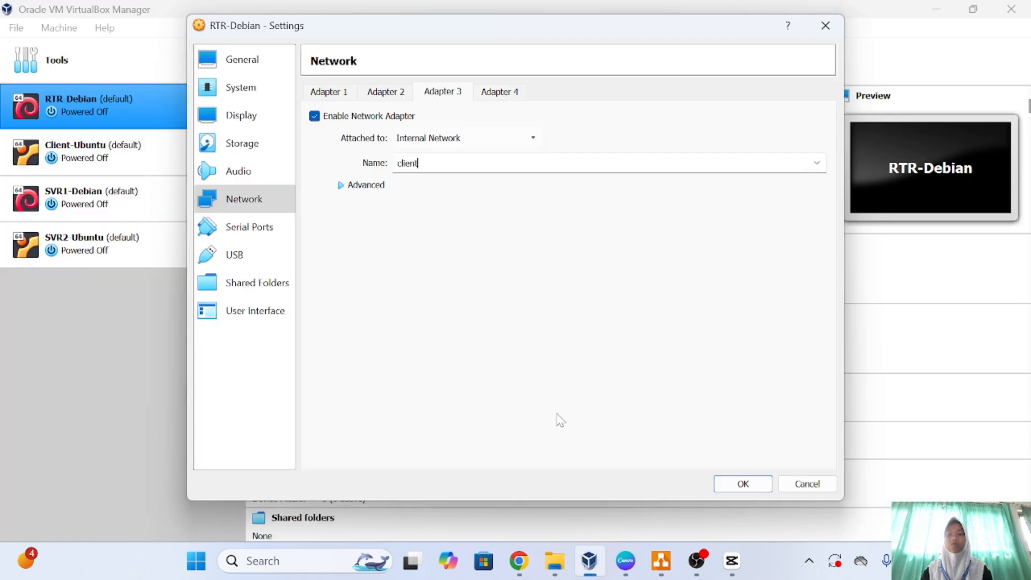
{"action": "left_click", "coordinate": [742, 484]}
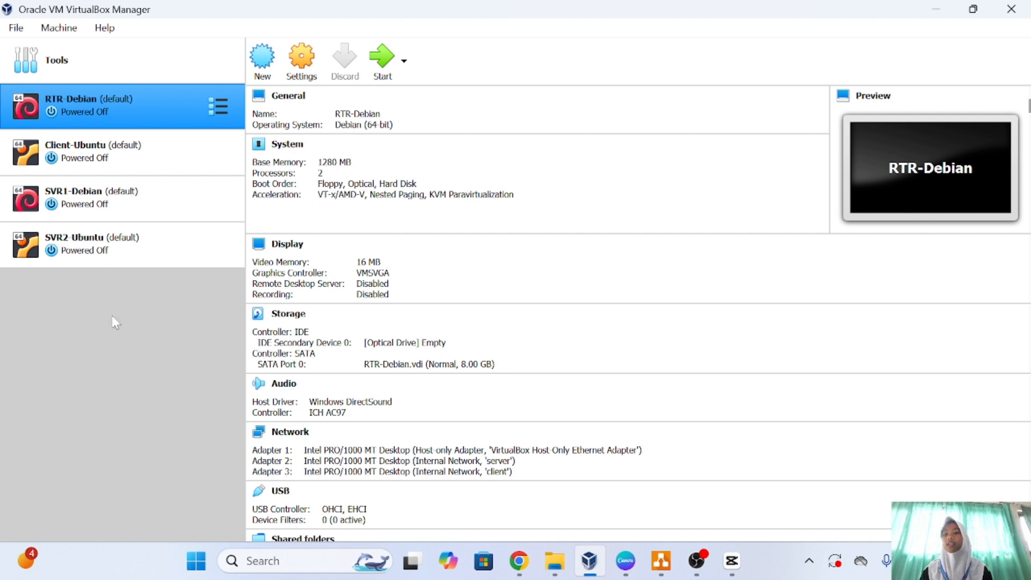
Switch Client-Ubuntu's Adapter 1 to internal network 'client-network' and save the settings.
{"action": "left_click", "coordinate": [140, 148]}
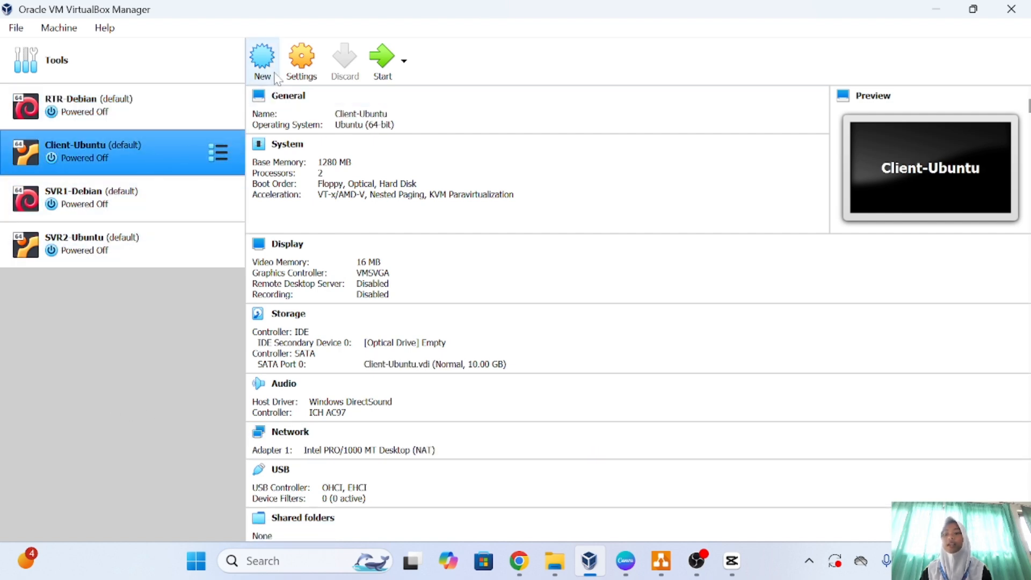
{"action": "left_click", "coordinate": [302, 74]}
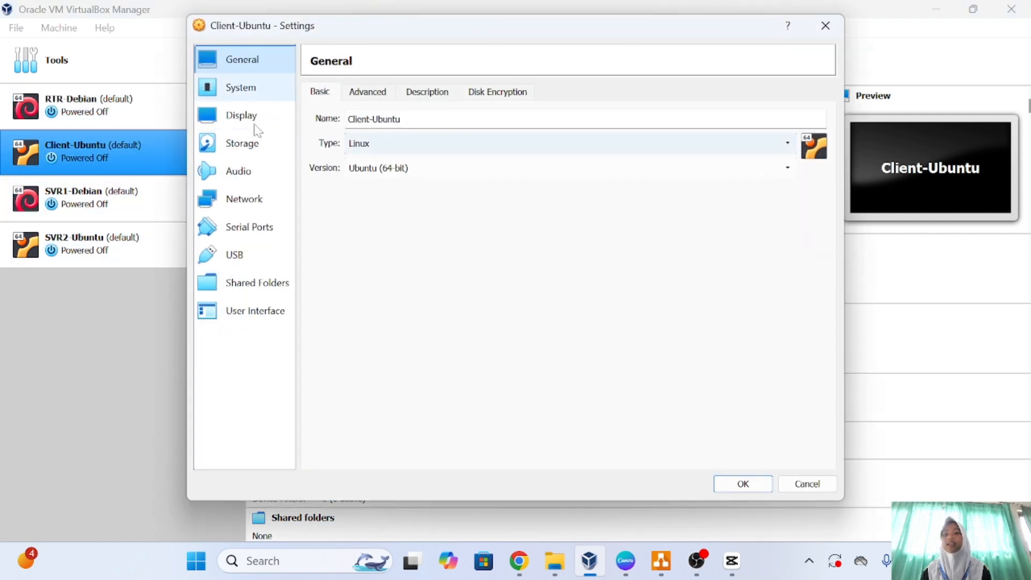
{"action": "left_click", "coordinate": [269, 198]}
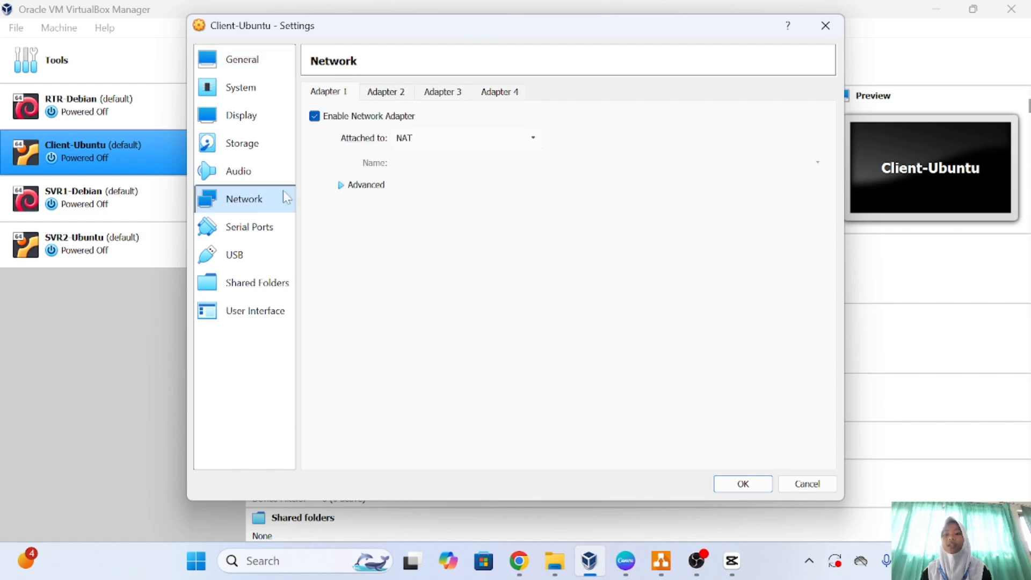
{"action": "left_click", "coordinate": [530, 141]}
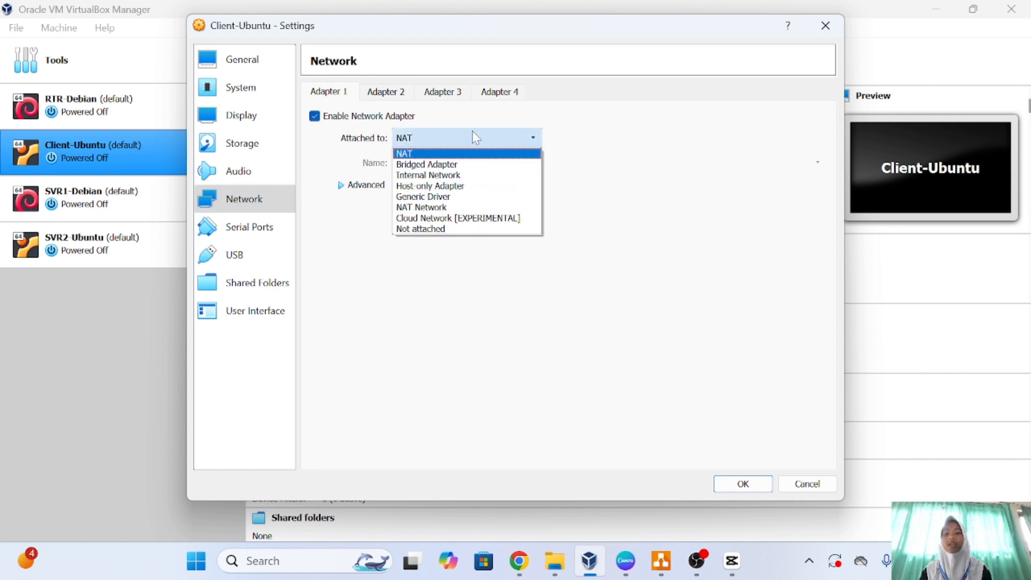
{"action": "left_click", "coordinate": [446, 175]}
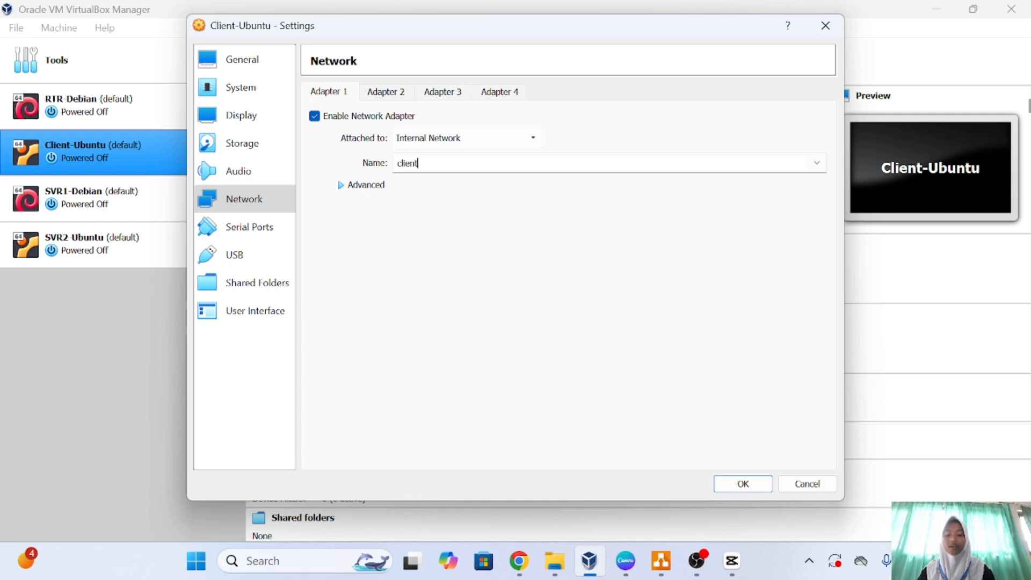
{"action": "type", "text": "c"}
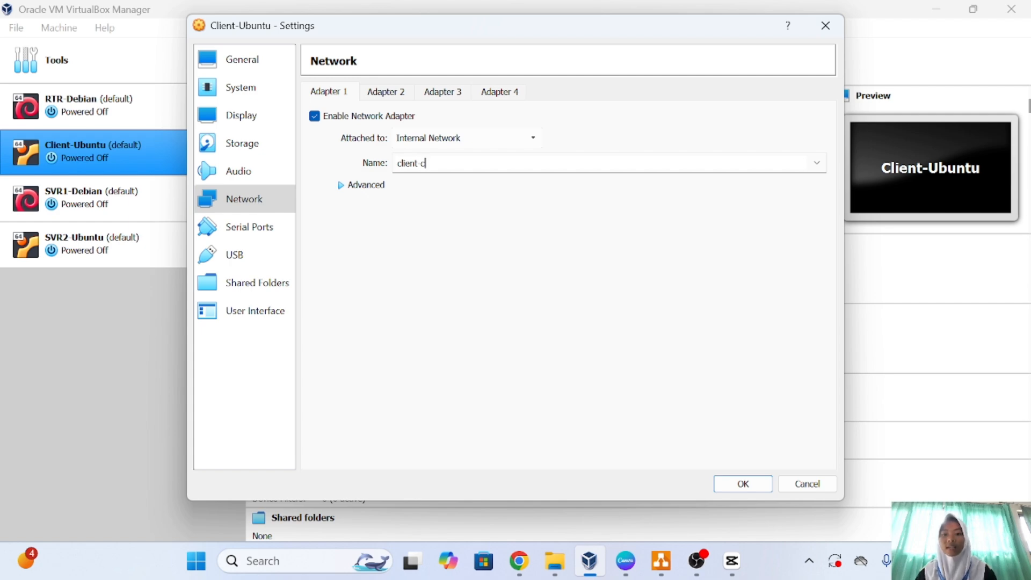
{"action": "key", "text": "BackSpace"}
{"action": "type", "text": "network"}
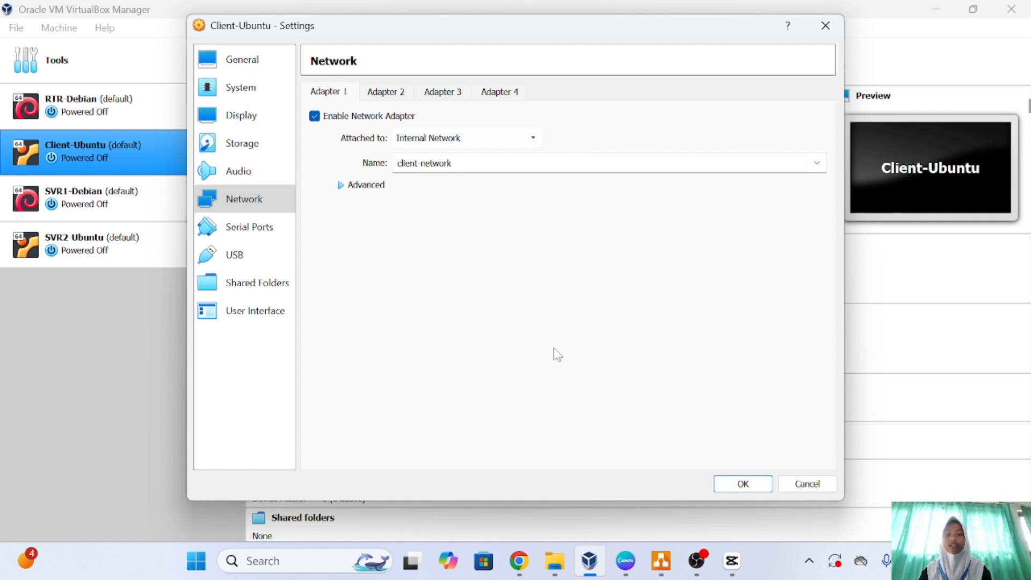
{"action": "left_click", "coordinate": [736, 485]}
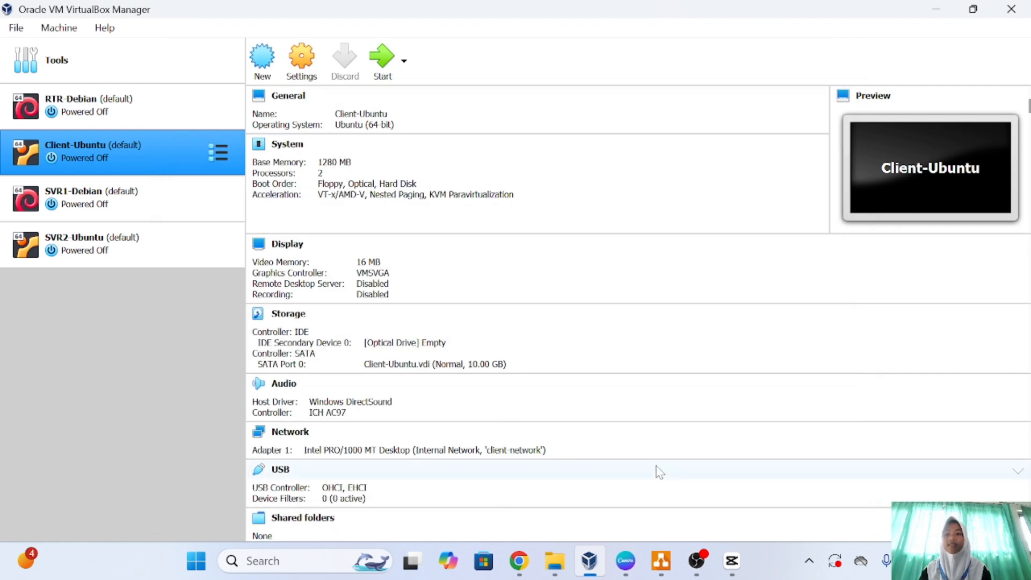
Change SVR1-Debian's Adapter 1 from NAT to internal network 'server-network' and save.
{"action": "left_click", "coordinate": [175, 208]}
{"action": "left_click", "coordinate": [312, 66]}
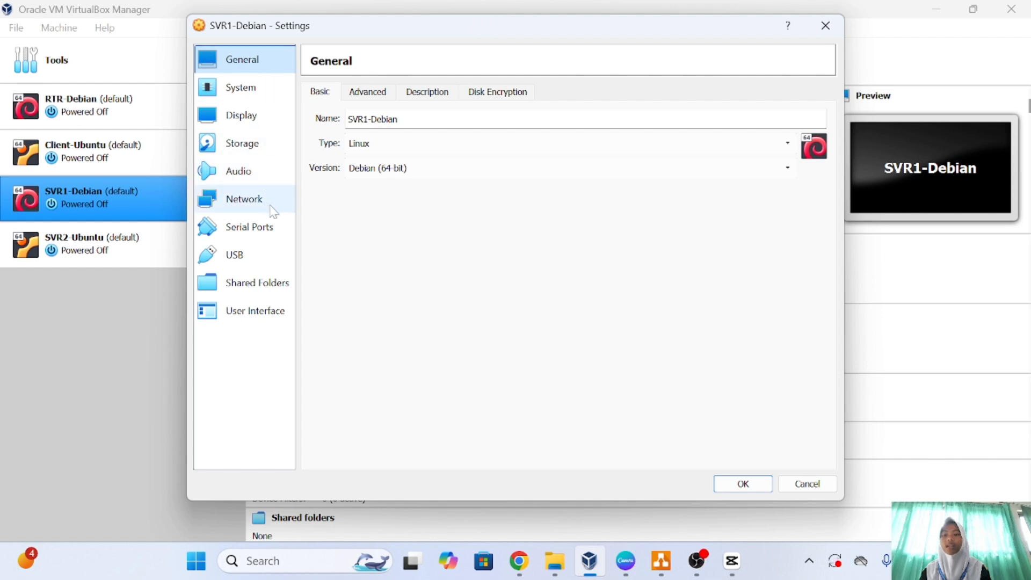
{"action": "left_click", "coordinate": [271, 208]}
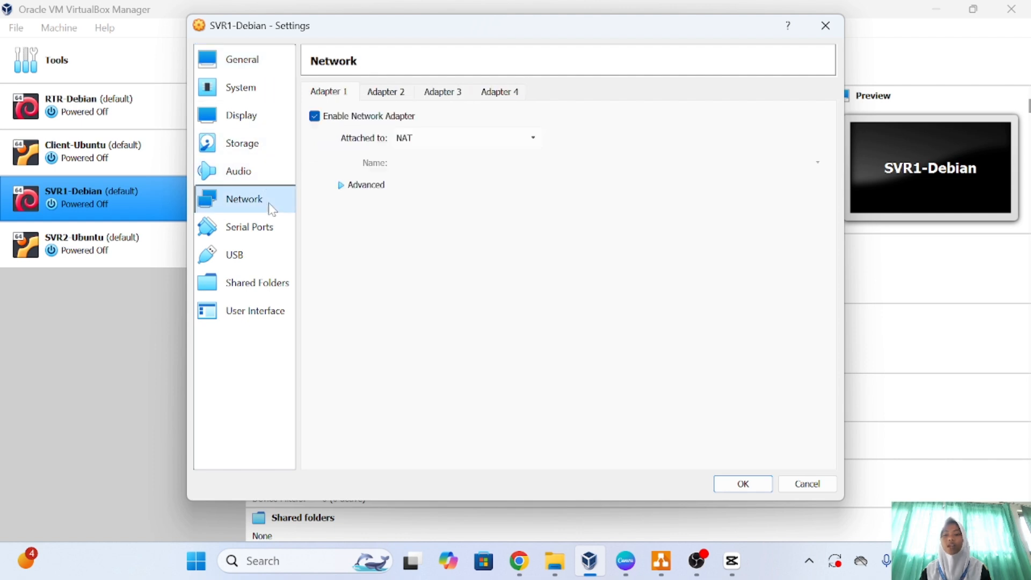
{"action": "left_click", "coordinate": [533, 138]}
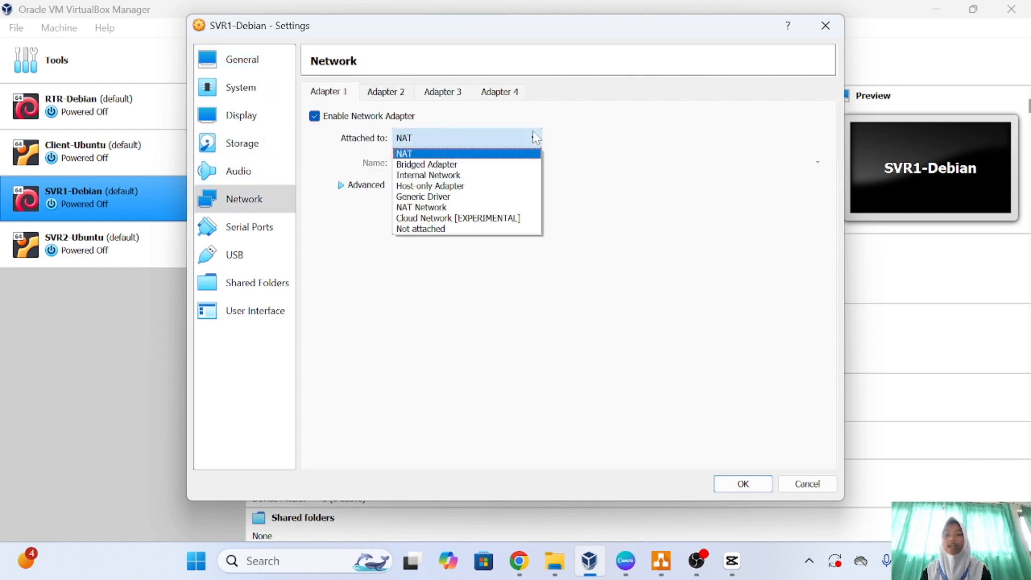
{"action": "left_click", "coordinate": [438, 176]}
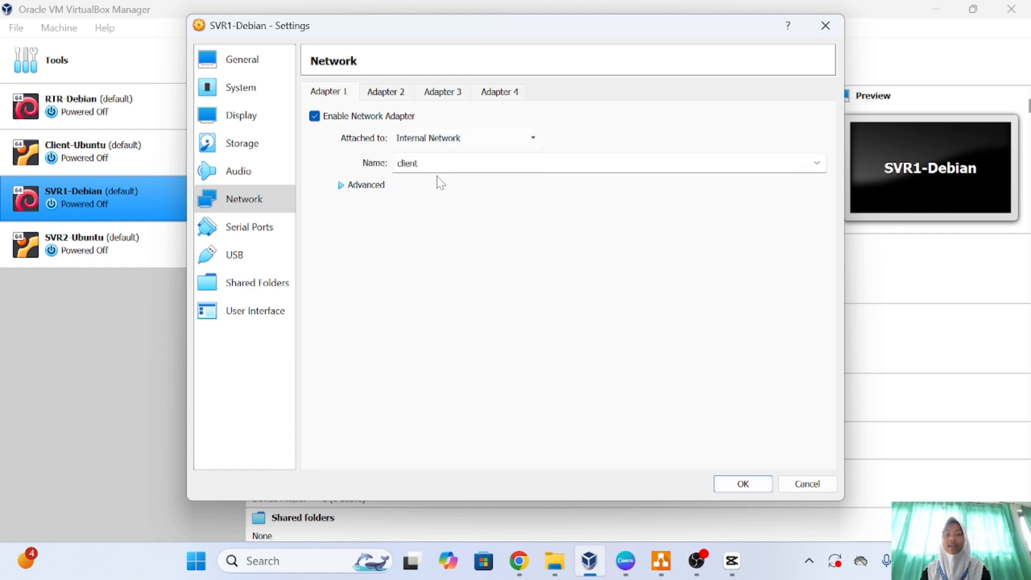
{"action": "left_click", "coordinate": [648, 163]}
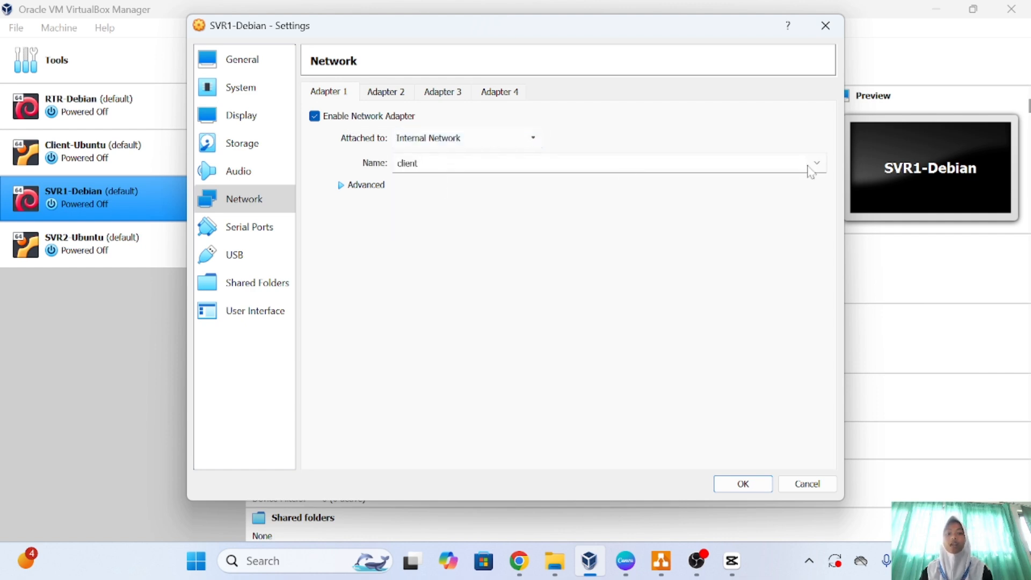
{"action": "key", "text": "BackSpace"}
{"action": "key", "text": "BackSpace"}
{"action": "key", "text": "BackSpace"}
{"action": "key", "text": "BackSpace"}
{"action": "key", "text": "BackSpace"}
{"action": "key", "text": "BackSpace"}
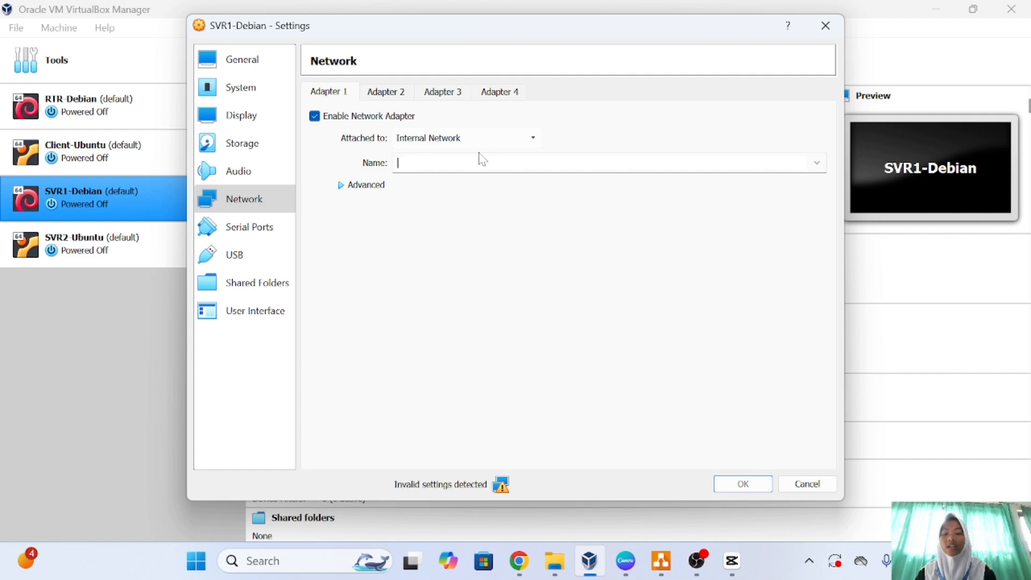
{"action": "type", "text": "server"}
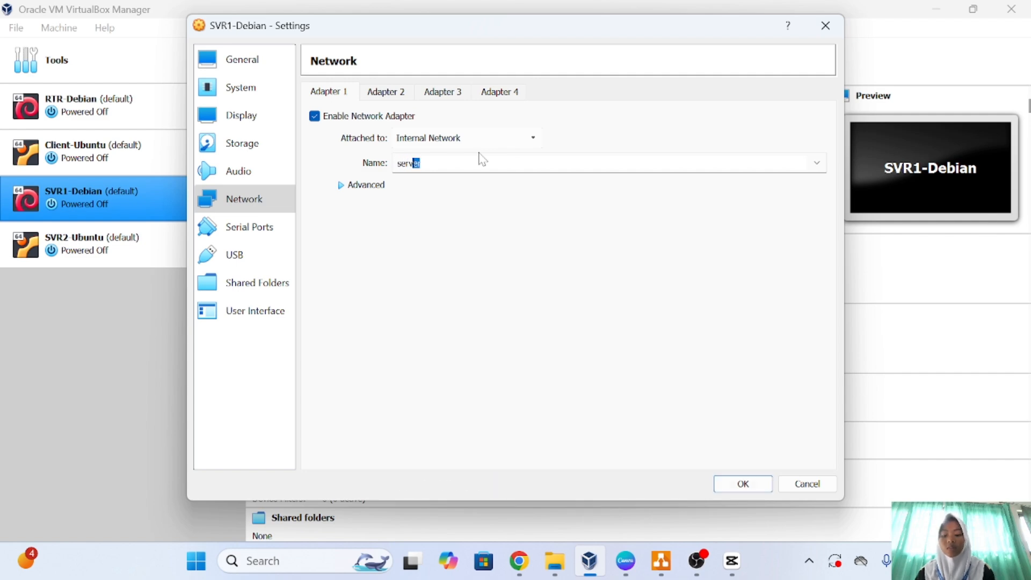
{"action": "type", "text": " network"}
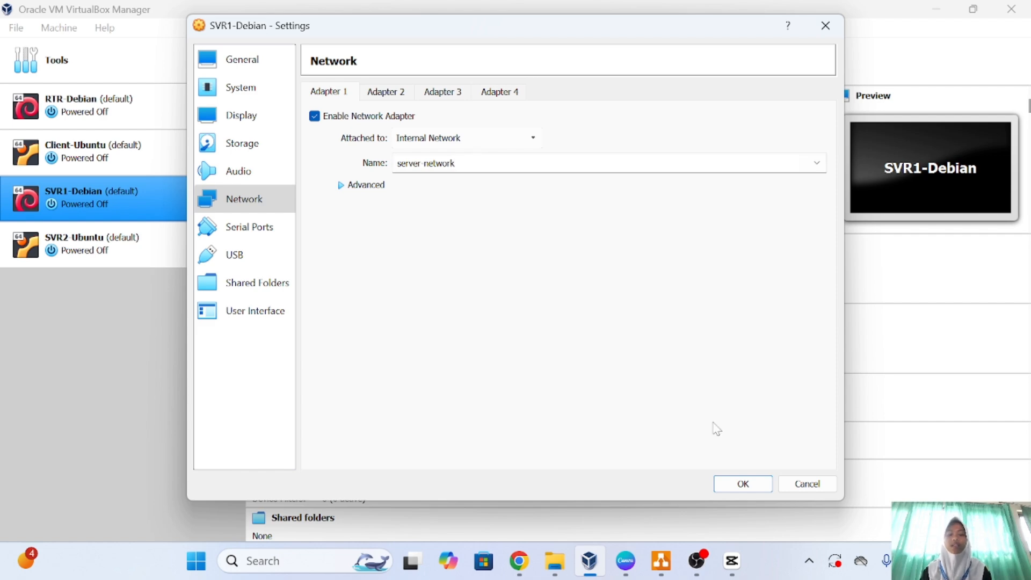
{"action": "left_click", "coordinate": [743, 484]}
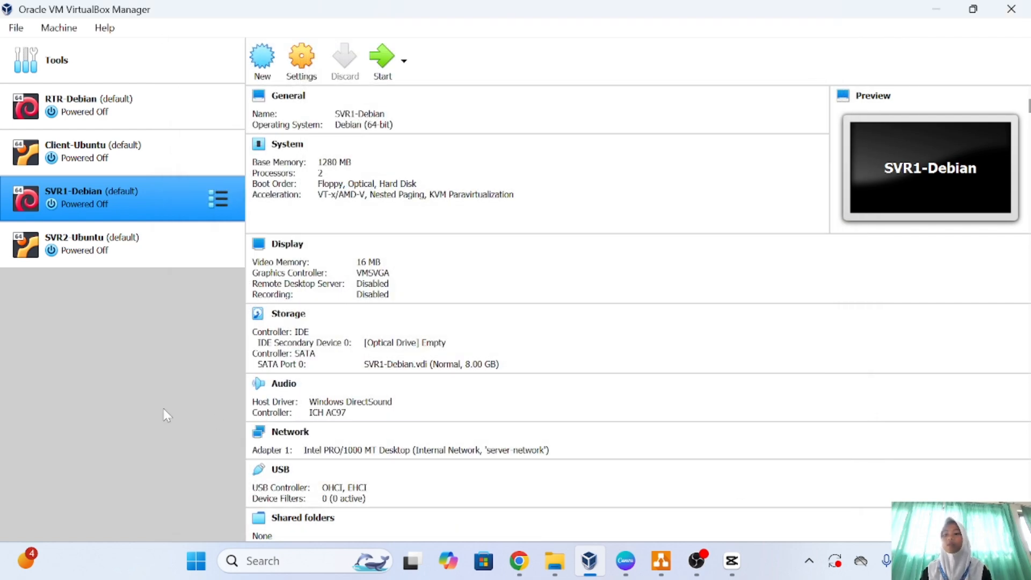
Put SVR2-Ubuntu's Adapter 1 on the existing internal network 'server-network' and save.
{"action": "left_click", "coordinate": [175, 236]}
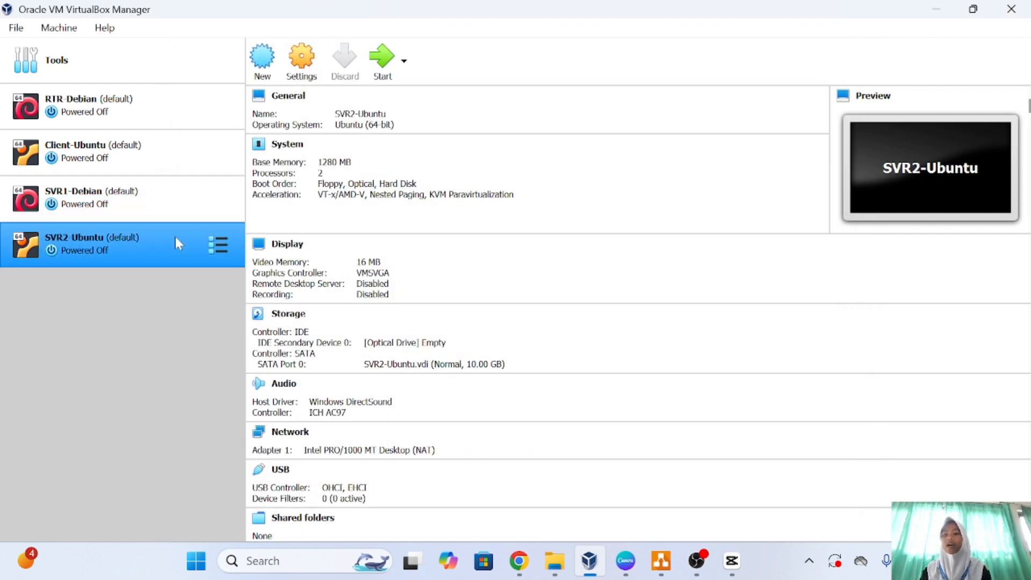
{"action": "left_click", "coordinate": [302, 59]}
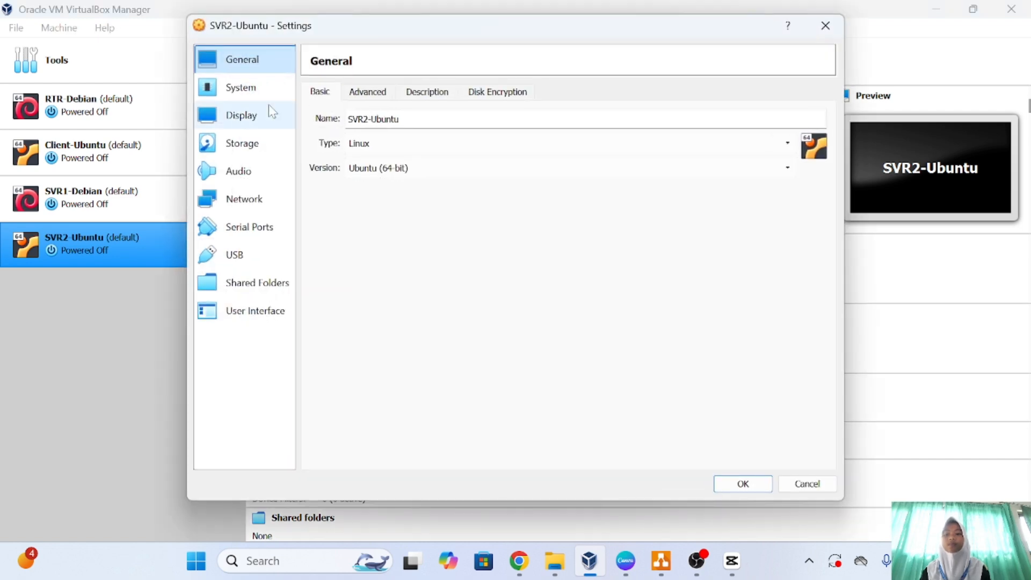
{"action": "left_click", "coordinate": [245, 202]}
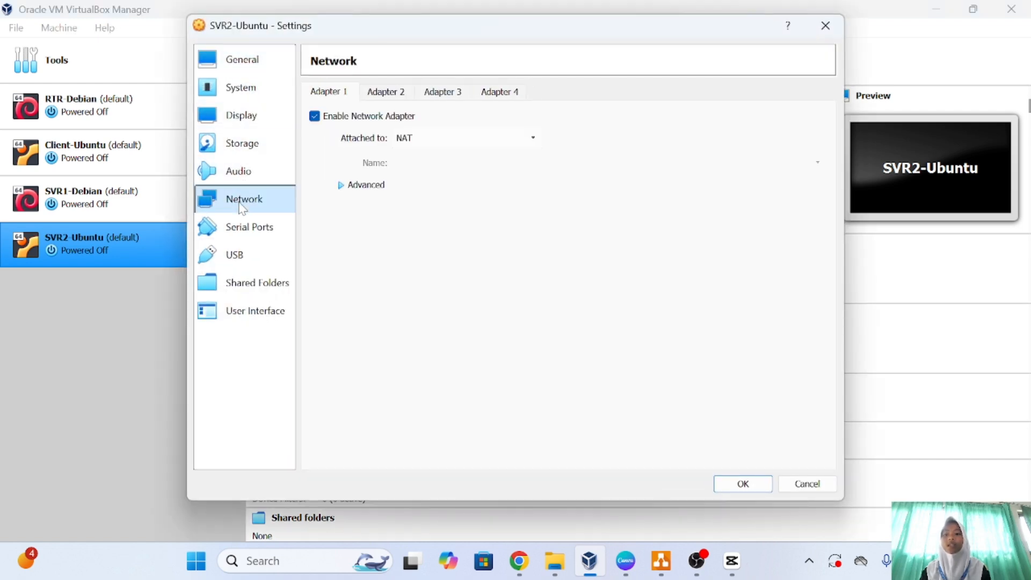
{"action": "left_click", "coordinate": [535, 138]}
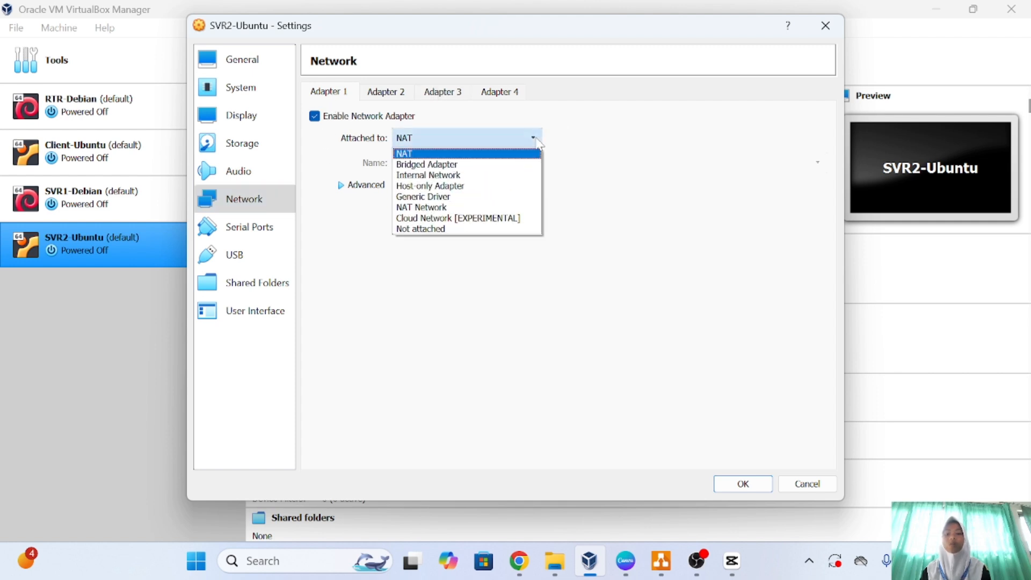
{"action": "left_click", "coordinate": [466, 176]}
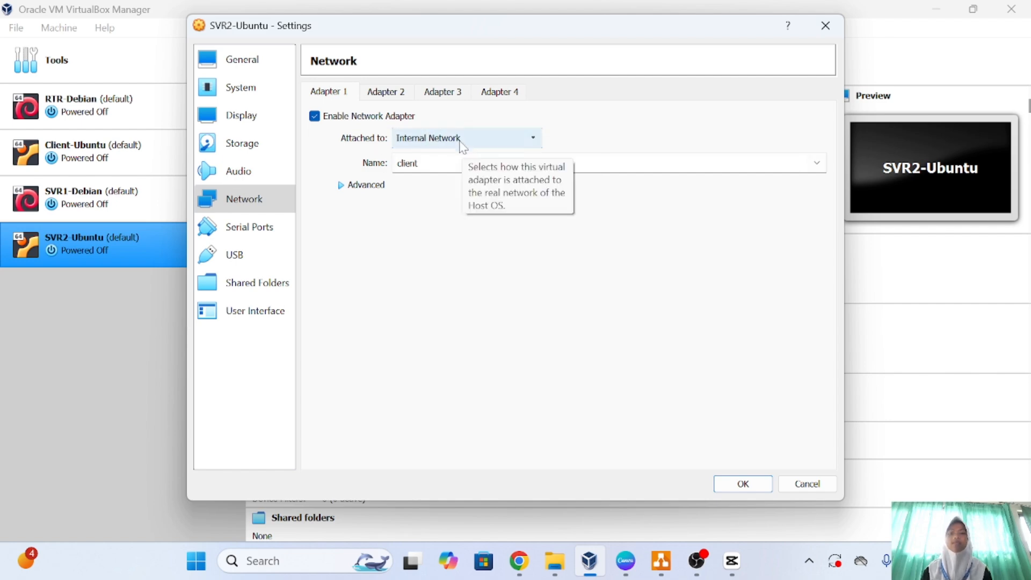
{"action": "left_click", "coordinate": [817, 163]}
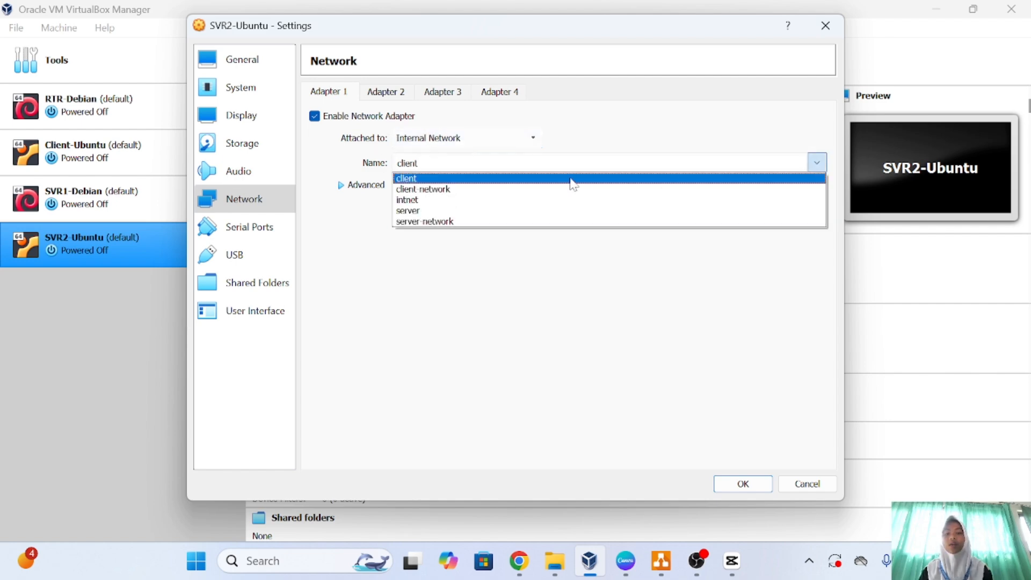
{"action": "left_click", "coordinate": [489, 222]}
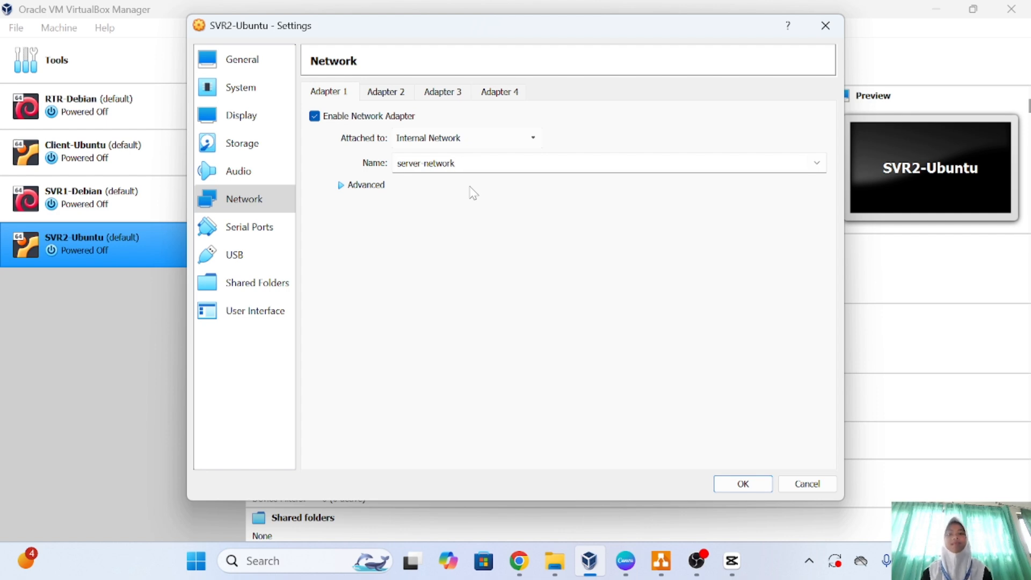
{"action": "left_click", "coordinate": [736, 484]}
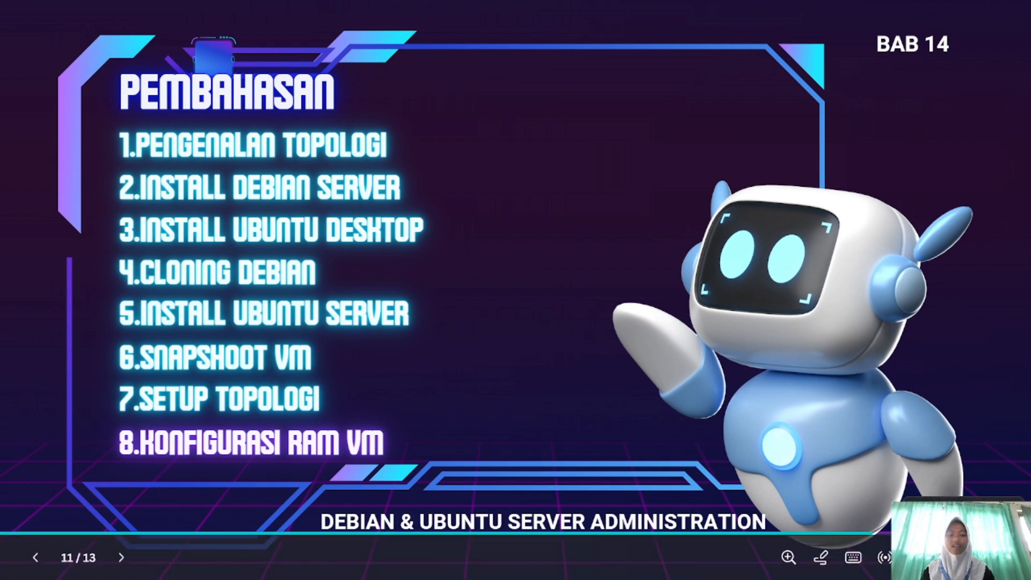
{"action": "key", "text": "Escape"}
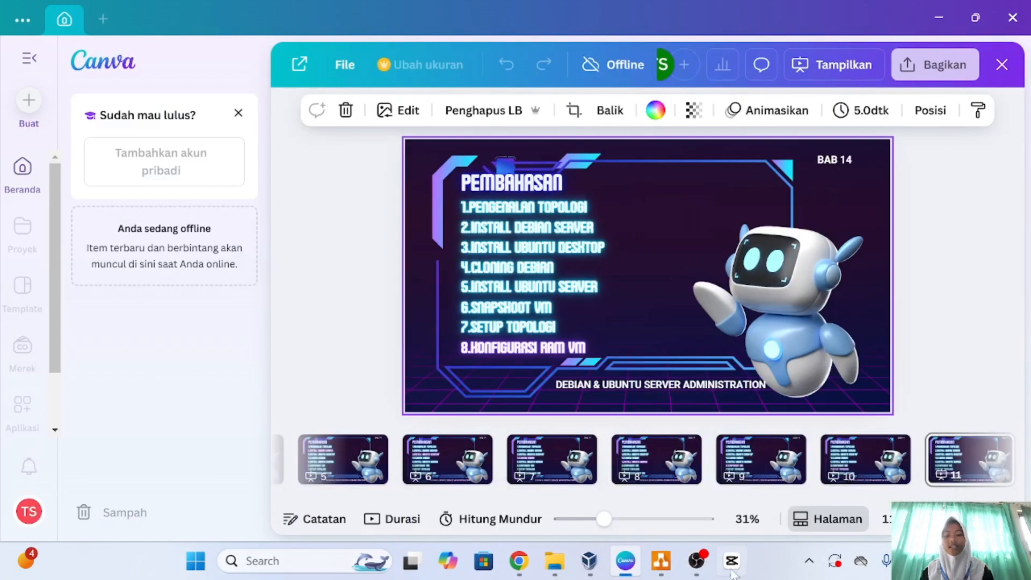
{"action": "left_click", "coordinate": [589, 561]}
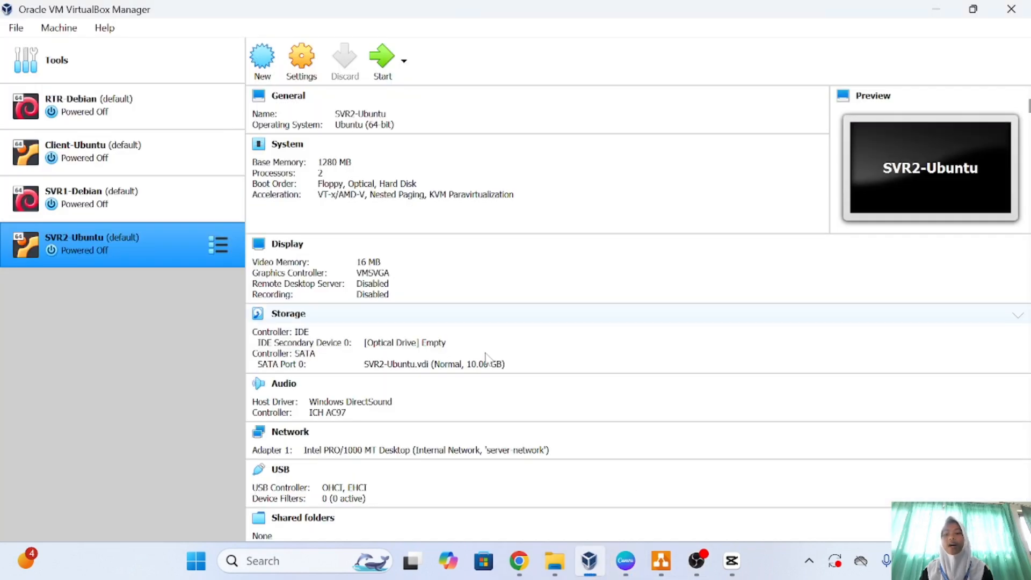
Select RTR-Debian to review its Host-only adapter and 'server' and 'client' internal networks.
{"action": "left_click", "coordinate": [163, 101]}
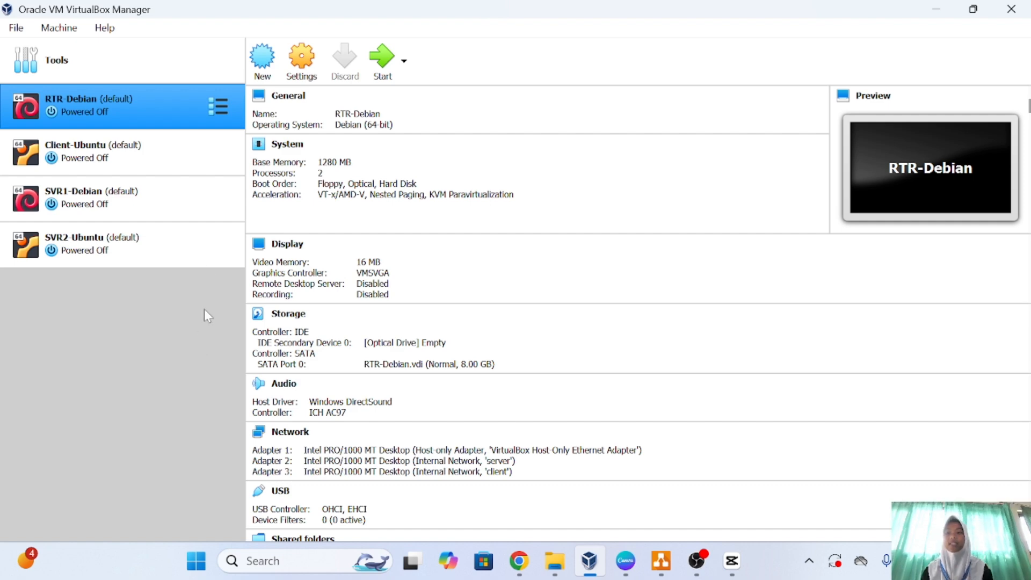
Lower RTR-Debian's base memory to 512 MB, keep 2 processors, and save.
{"action": "left_click", "coordinate": [311, 77]}
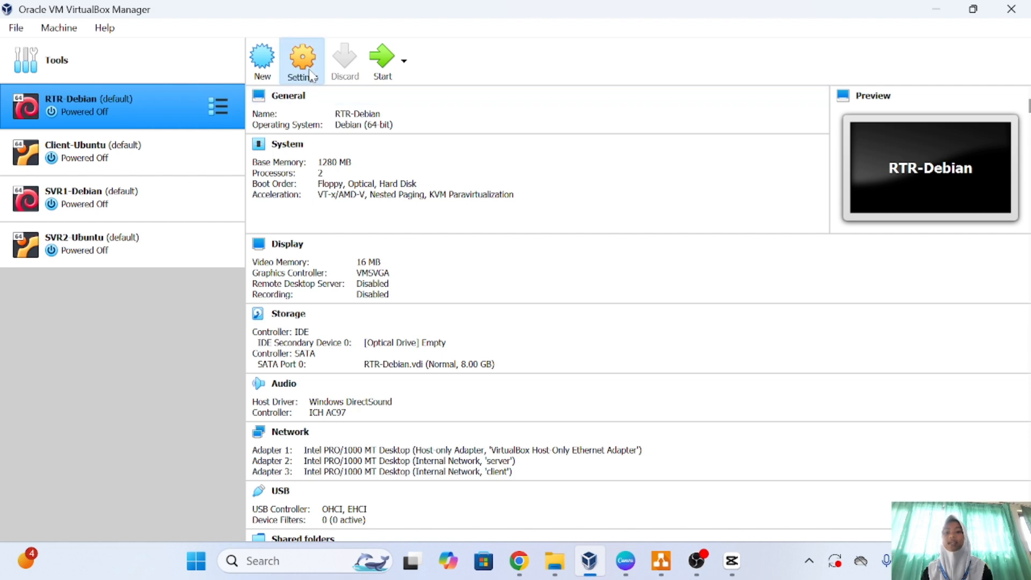
{"action": "left_click", "coordinate": [254, 85]}
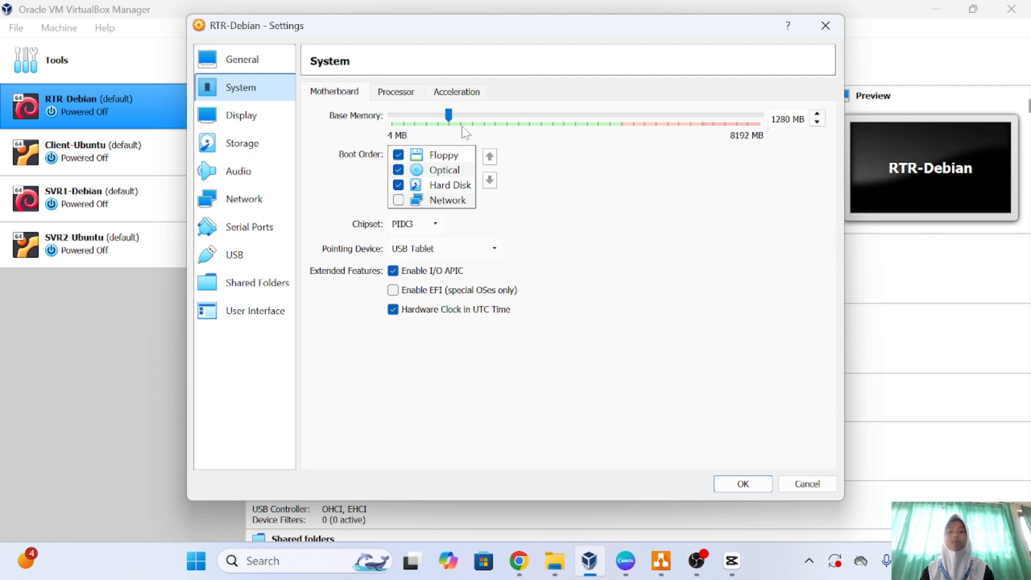
{"action": "left_click_drag", "start_coordinate": [452, 120], "coordinate": [415, 123]}
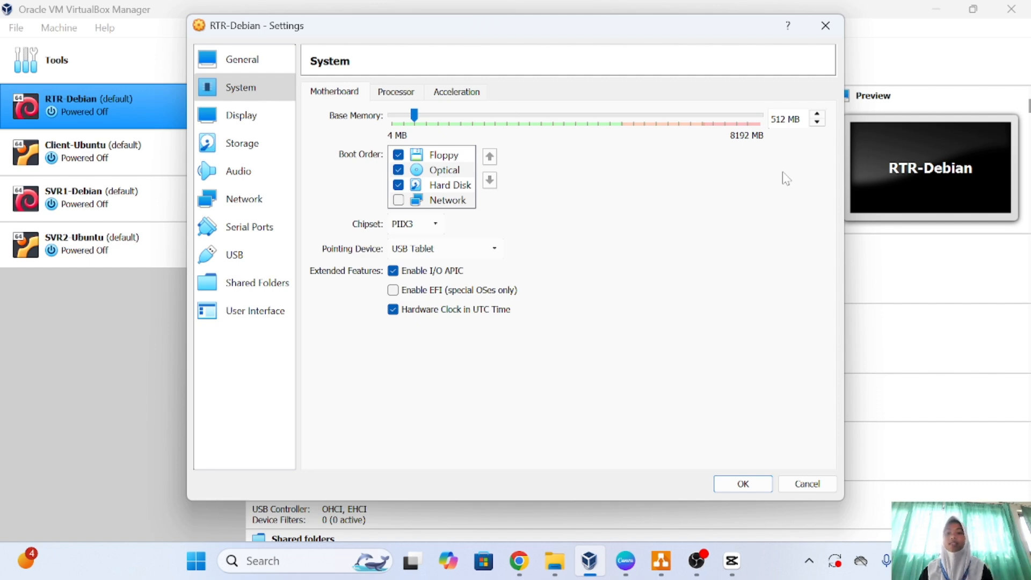
{"action": "left_click", "coordinate": [398, 95]}
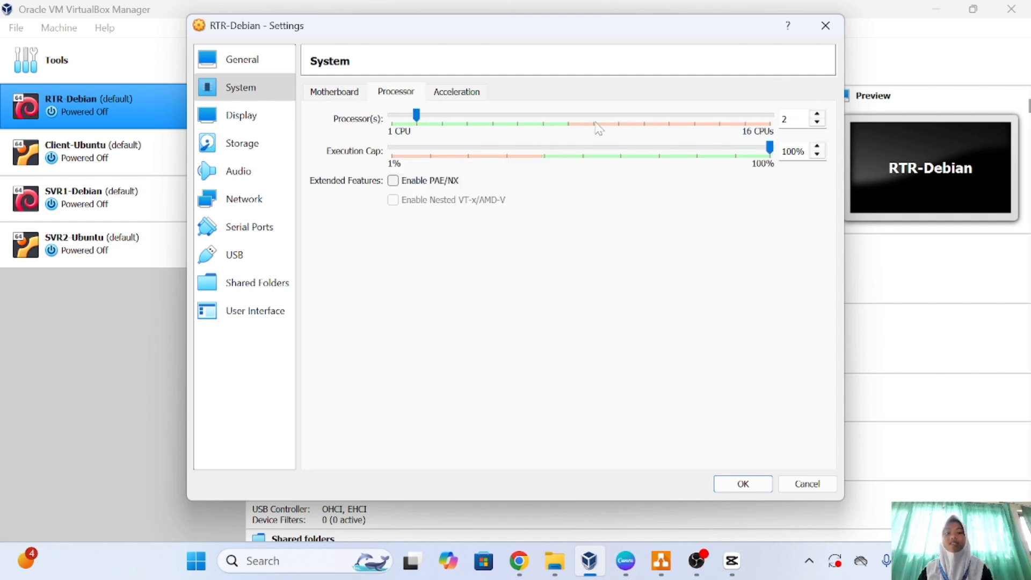
{"action": "left_click", "coordinate": [395, 118]}
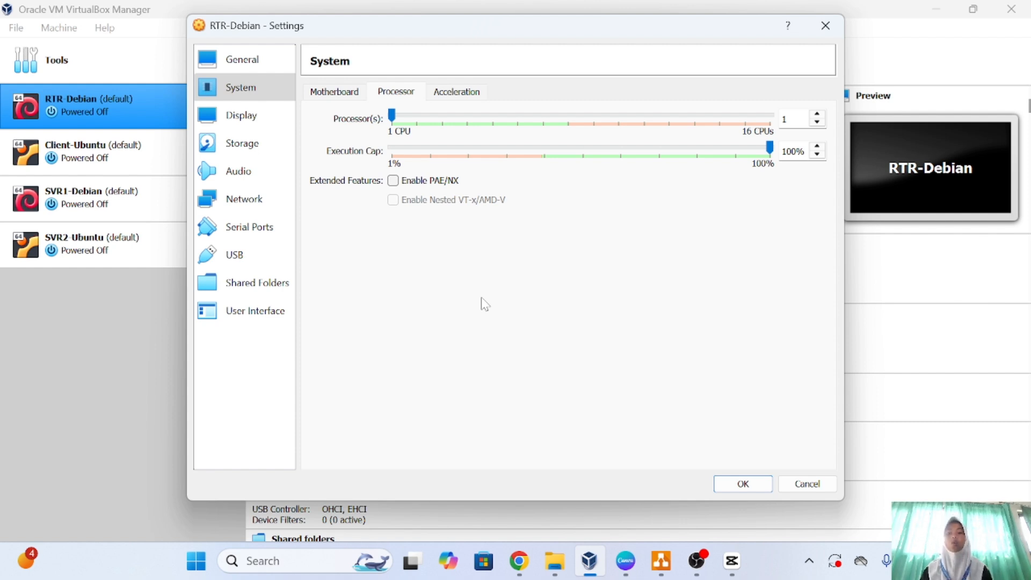
{"action": "left_click", "coordinate": [600, 120]}
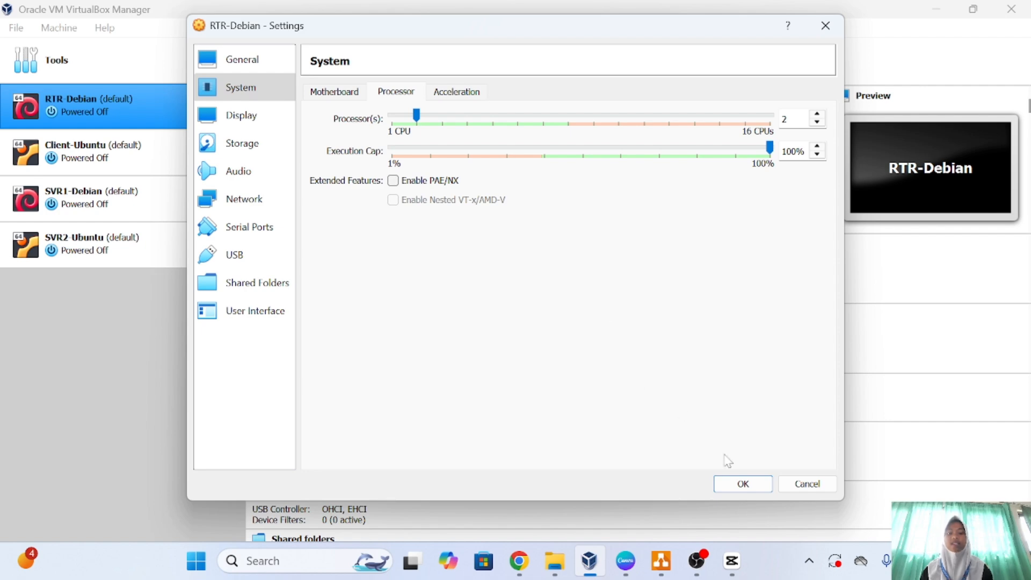
{"action": "left_click", "coordinate": [743, 483]}
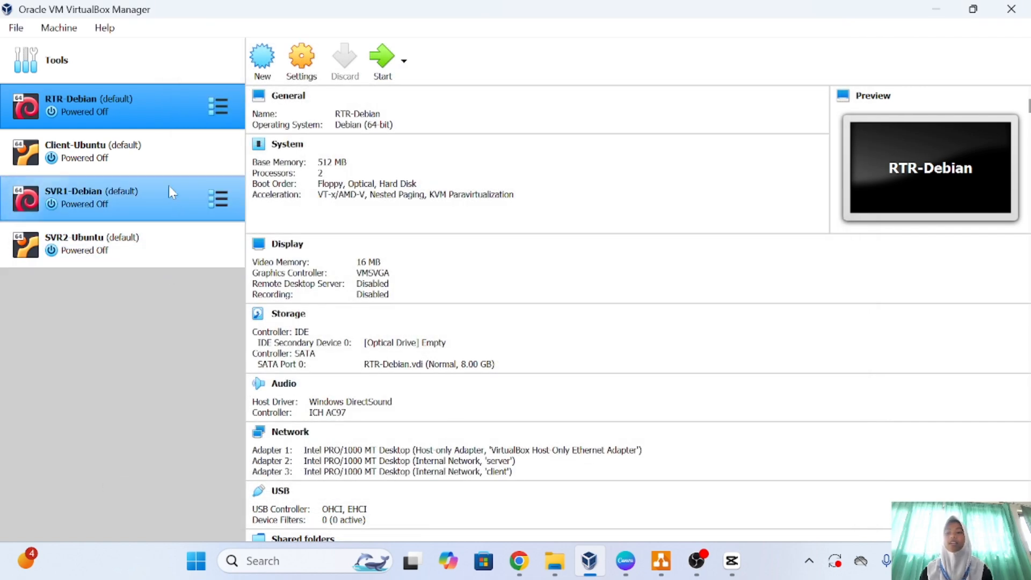
Set Client-Ubuntu to 626 MB base memory and 1 processor, then save.
{"action": "left_click", "coordinate": [163, 146]}
{"action": "left_click", "coordinate": [315, 67]}
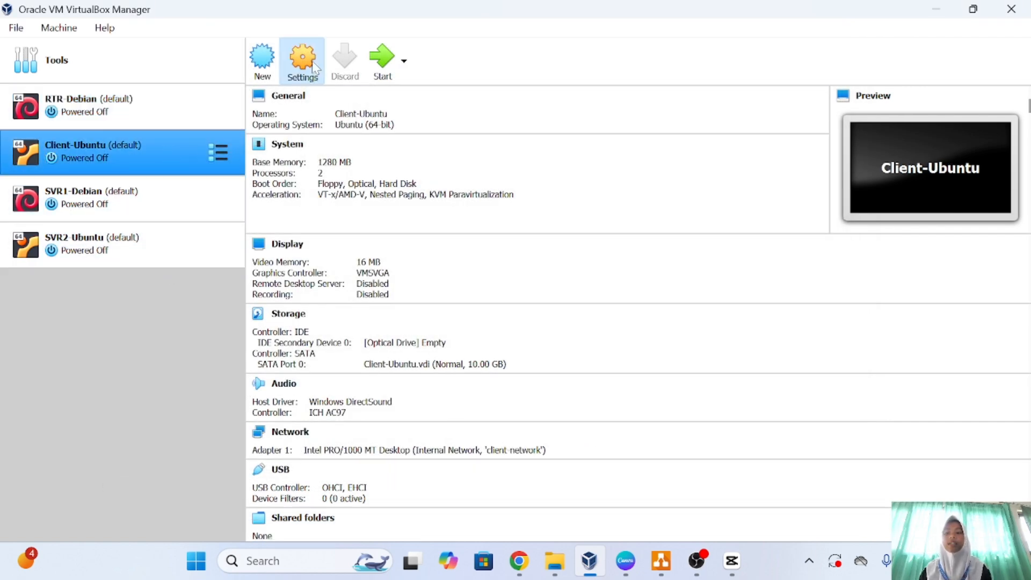
{"action": "left_click", "coordinate": [272, 92]}
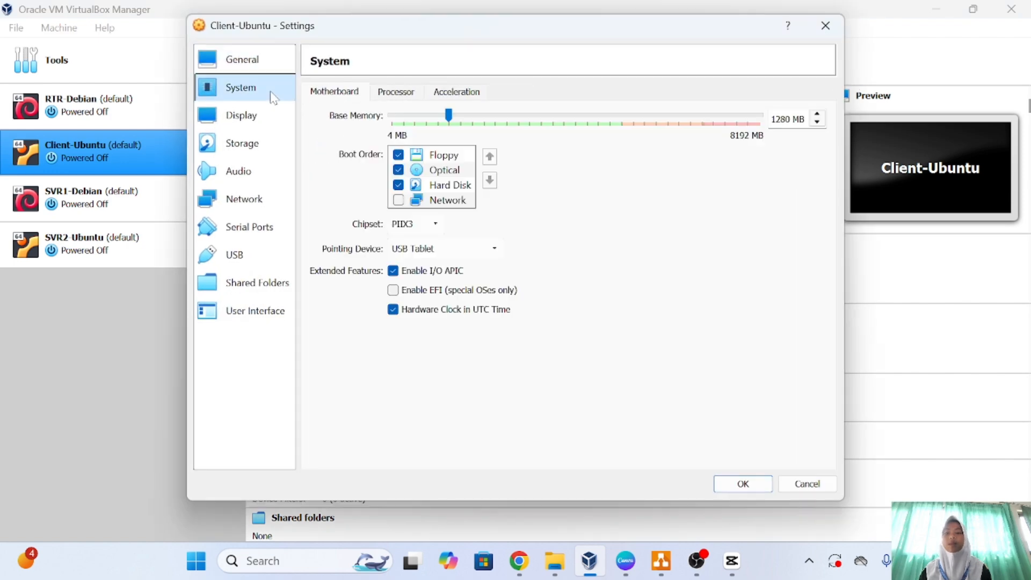
{"action": "left_click_drag", "start_coordinate": [450, 115], "coordinate": [419, 119]}
{"action": "left_click", "coordinate": [410, 93]}
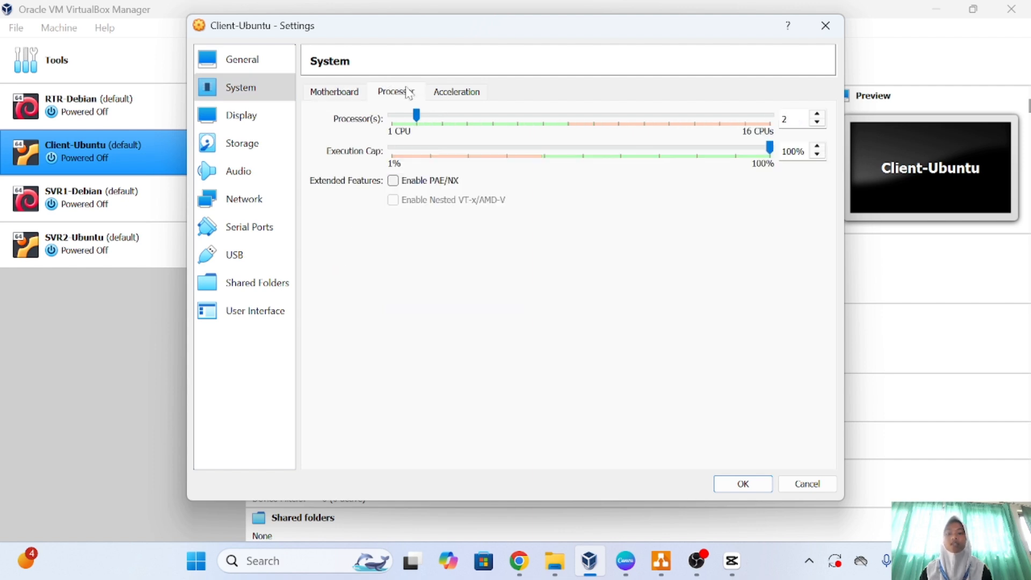
{"action": "left_click", "coordinate": [399, 116]}
{"action": "left_click", "coordinate": [737, 483]}
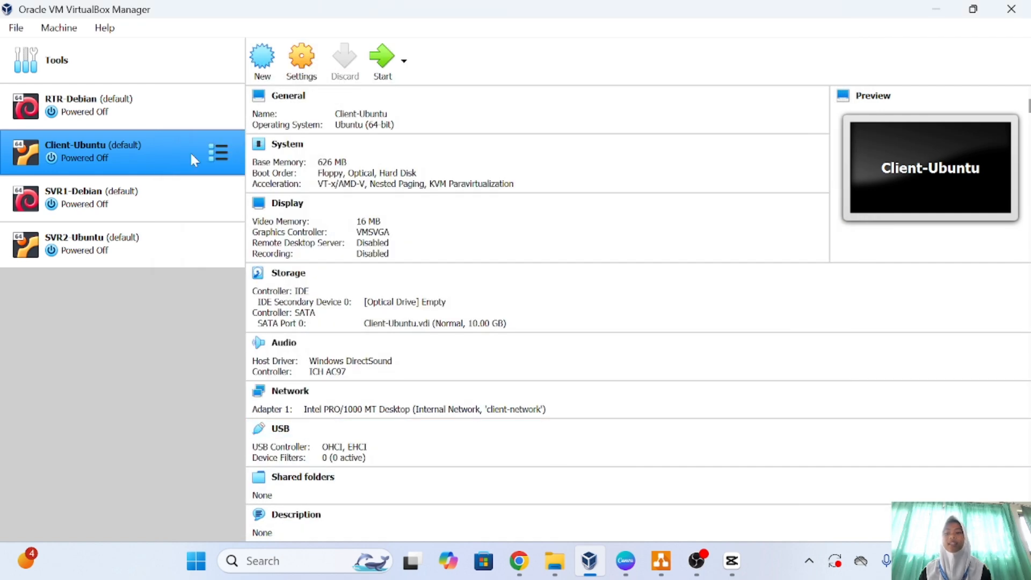
Give SVR1-Debian 512 MB base memory and a single processor, then save.
{"action": "left_click", "coordinate": [173, 202]}
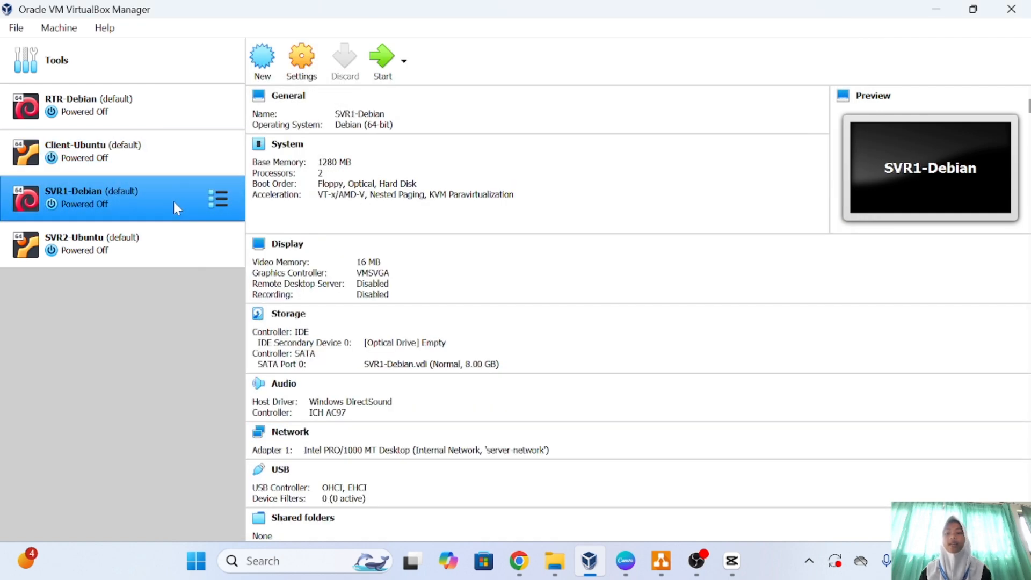
{"action": "left_click", "coordinate": [302, 64]}
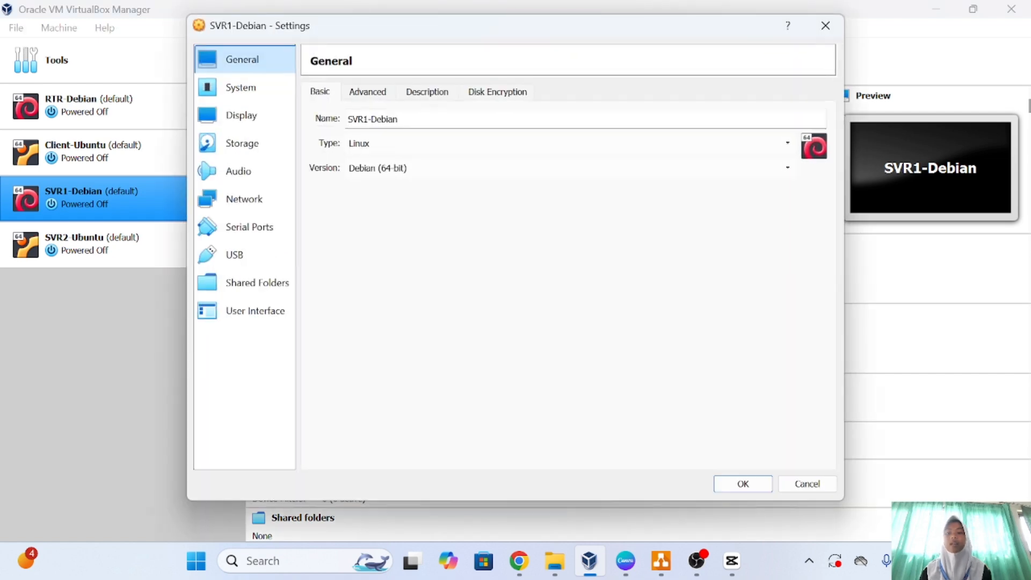
{"action": "left_click", "coordinate": [248, 94]}
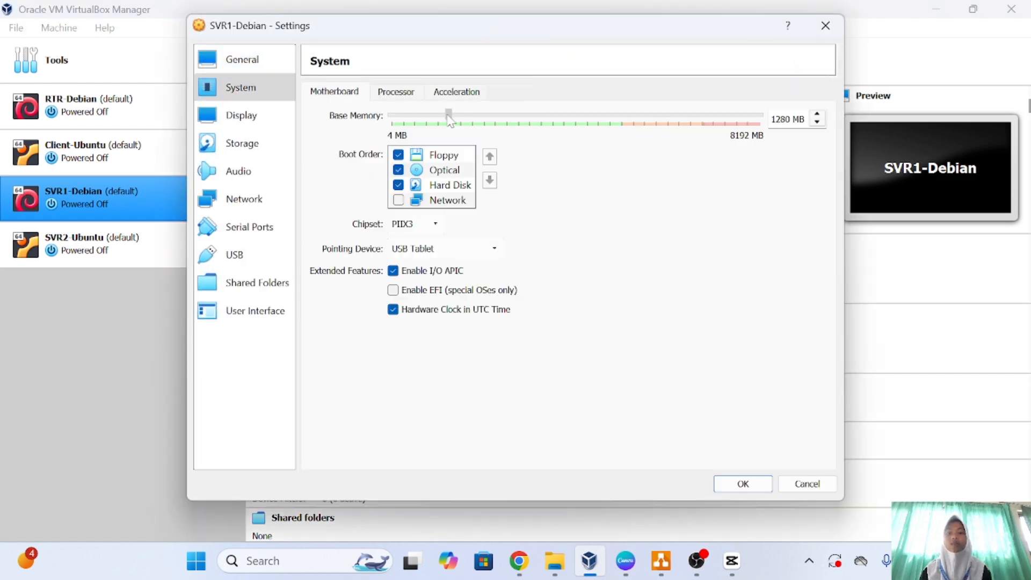
{"action": "left_click_drag", "start_coordinate": [450, 121], "coordinate": [421, 127]}
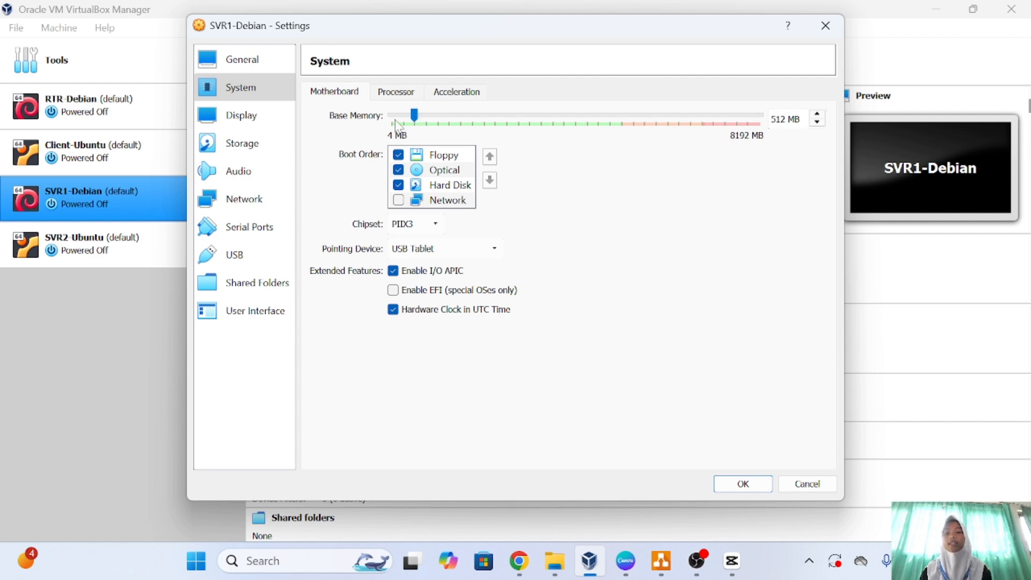
{"action": "left_click", "coordinate": [396, 92]}
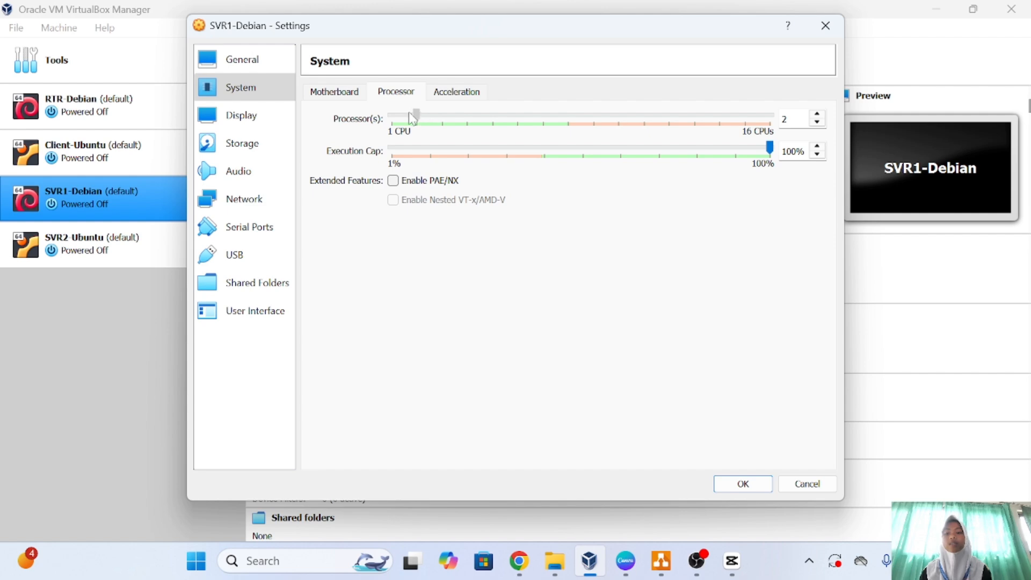
{"action": "left_click", "coordinate": [743, 486]}
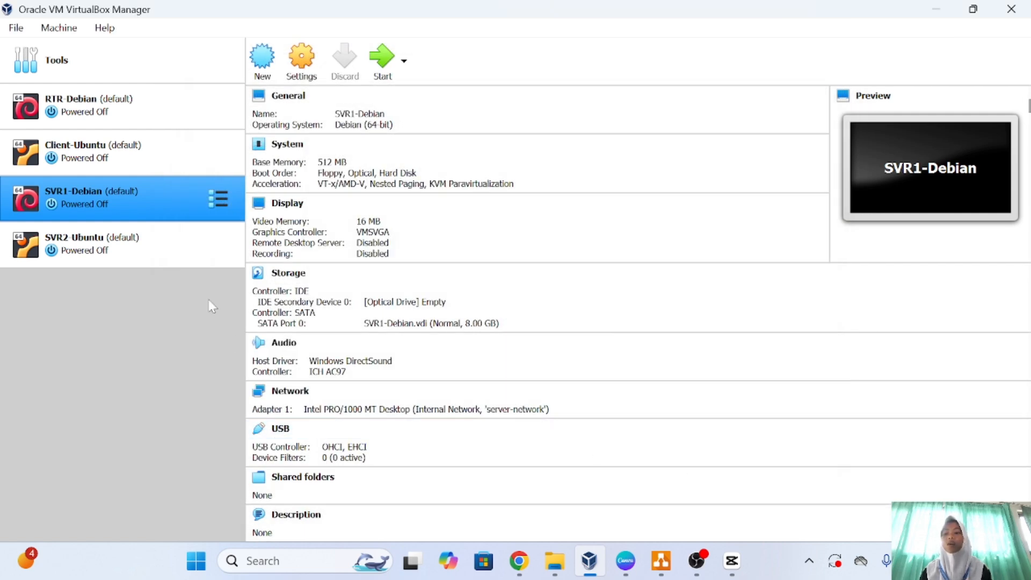
Give SVR2-Ubuntu 512 MB base memory and 1 processor, then save.
{"action": "left_click", "coordinate": [164, 249]}
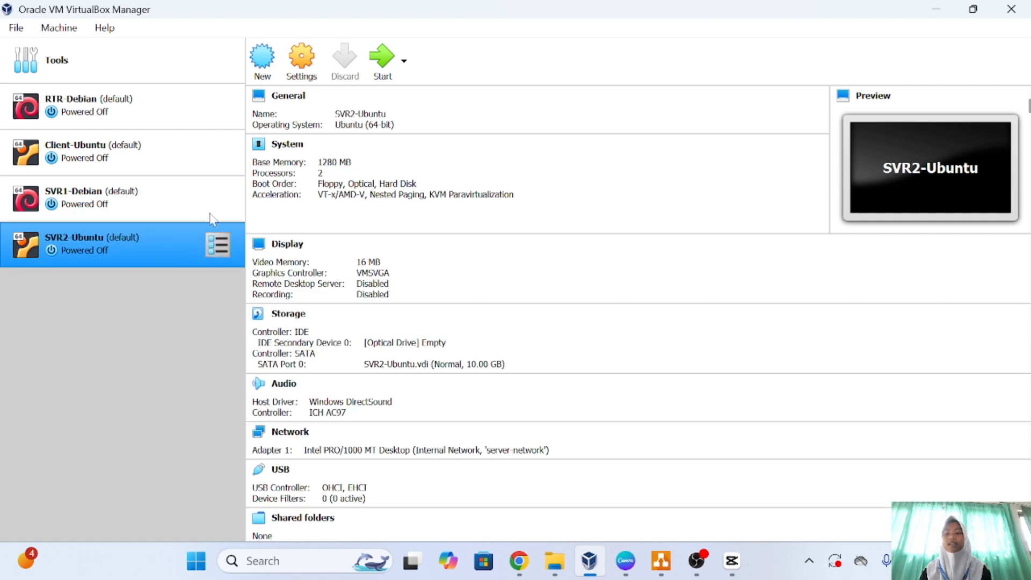
{"action": "left_click", "coordinate": [294, 76]}
{"action": "left_click", "coordinate": [263, 92]}
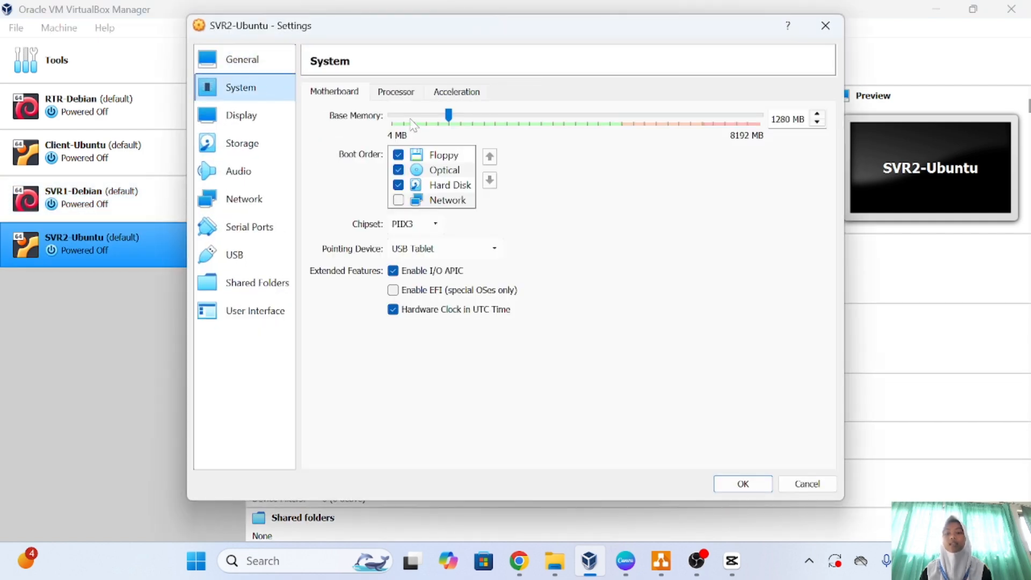
{"action": "left_click_drag", "start_coordinate": [449, 117], "coordinate": [421, 124]}
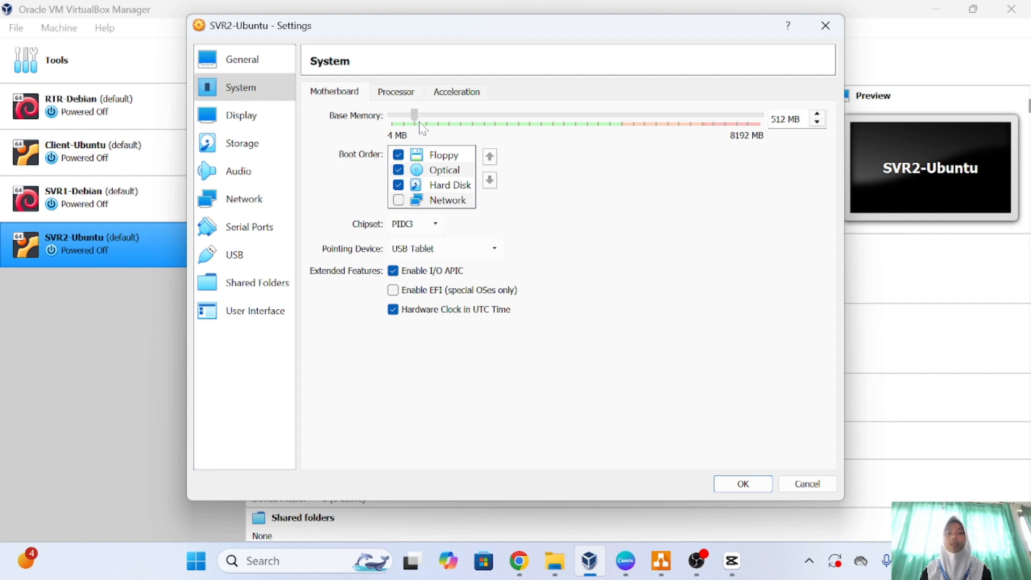
{"action": "left_click", "coordinate": [402, 95]}
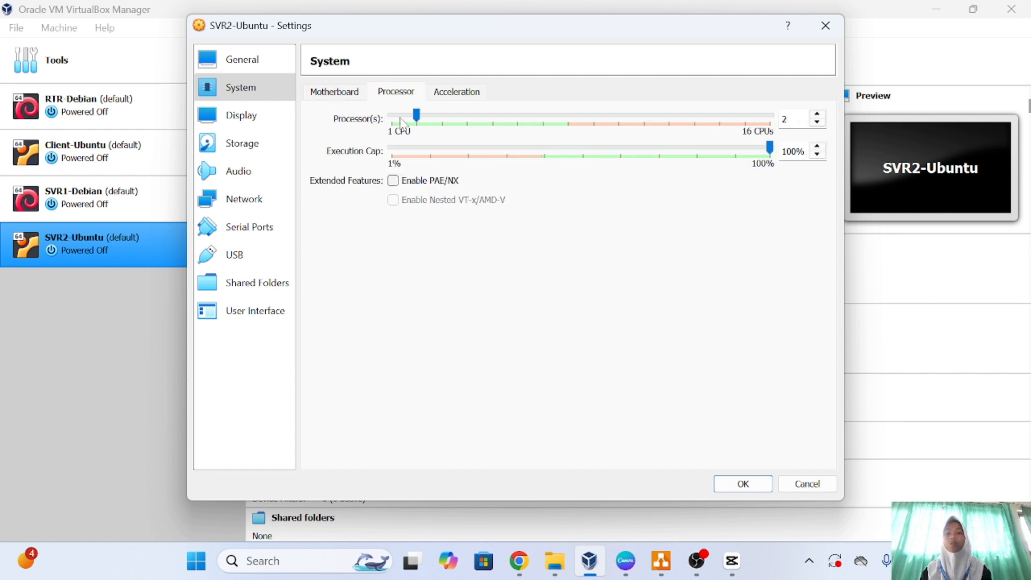
{"action": "left_click_drag", "start_coordinate": [416, 116], "coordinate": [392, 117]}
{"action": "left_click", "coordinate": [727, 485]}
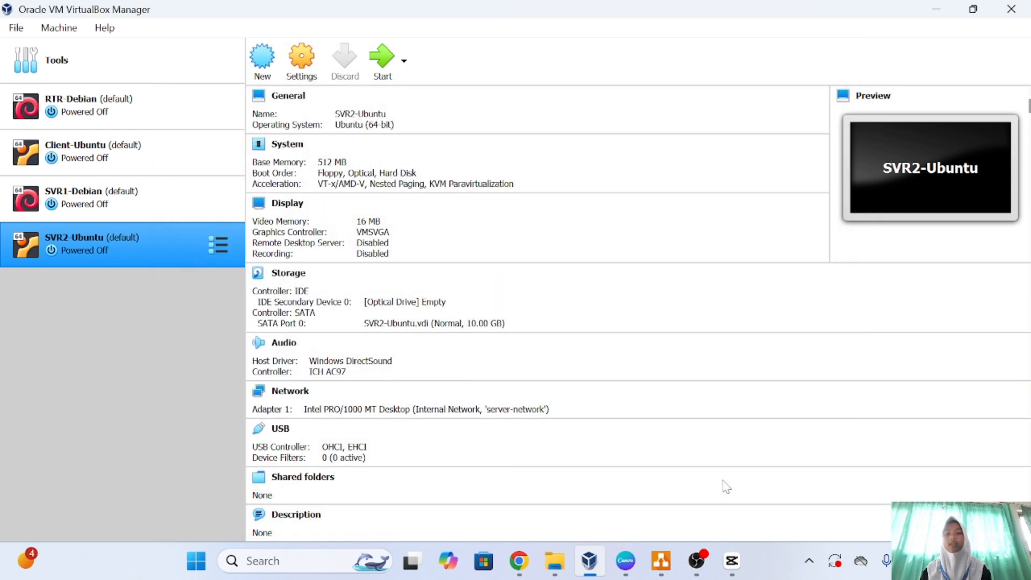